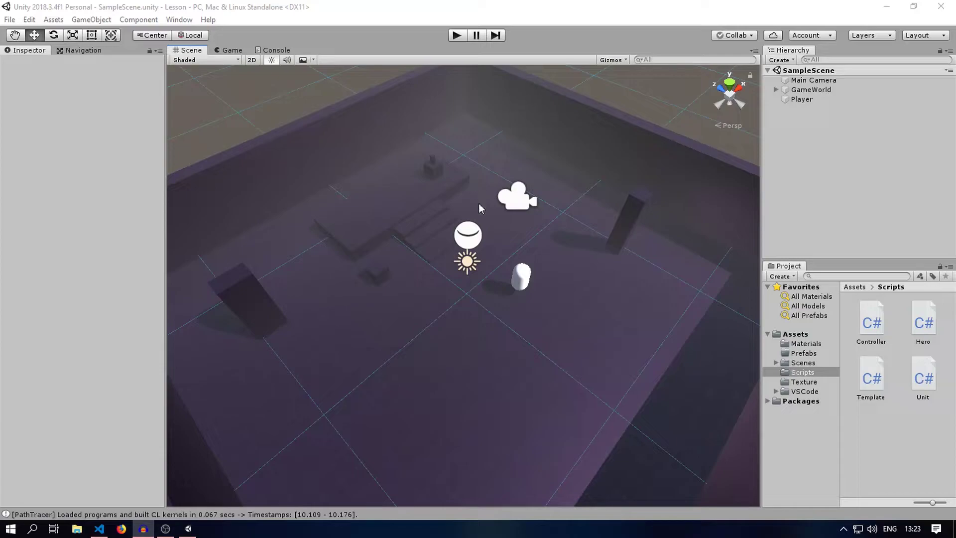
Look around the arena and select the Player capsule to show its tag and Template script.
mouse_move(478, 203)
middle_down()
mouse_move(505, 100)
mouse_move(518, 110)
middle_up()
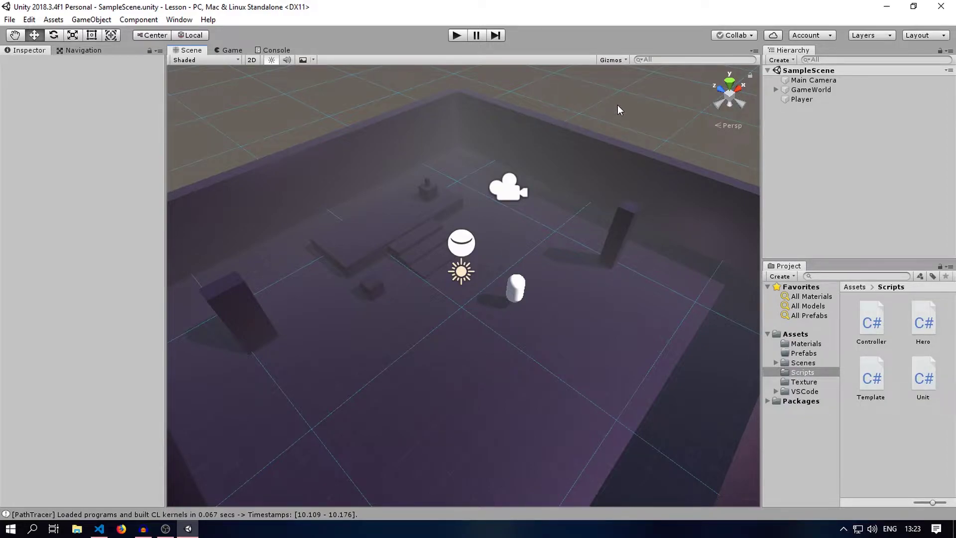
alt+drag(618, 104, 618, 164)
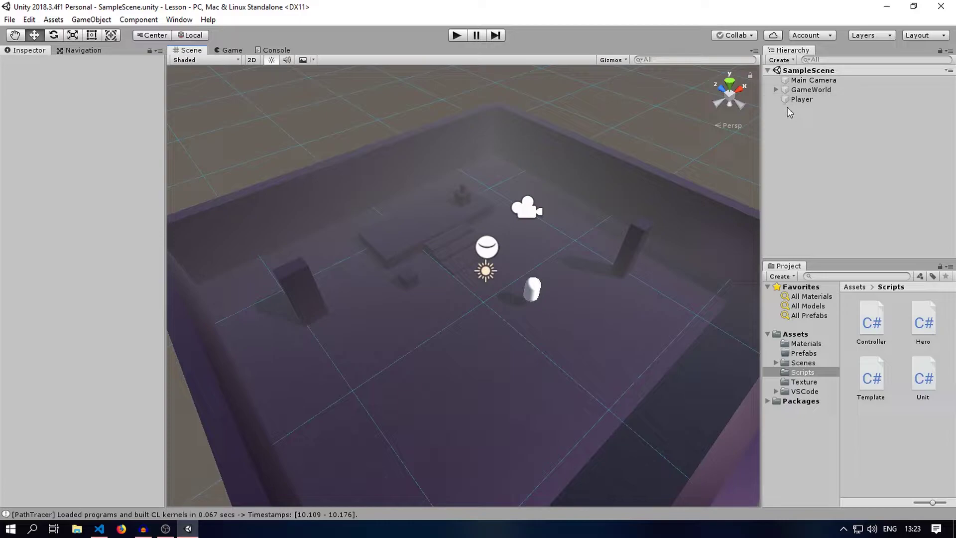
click(798, 99)
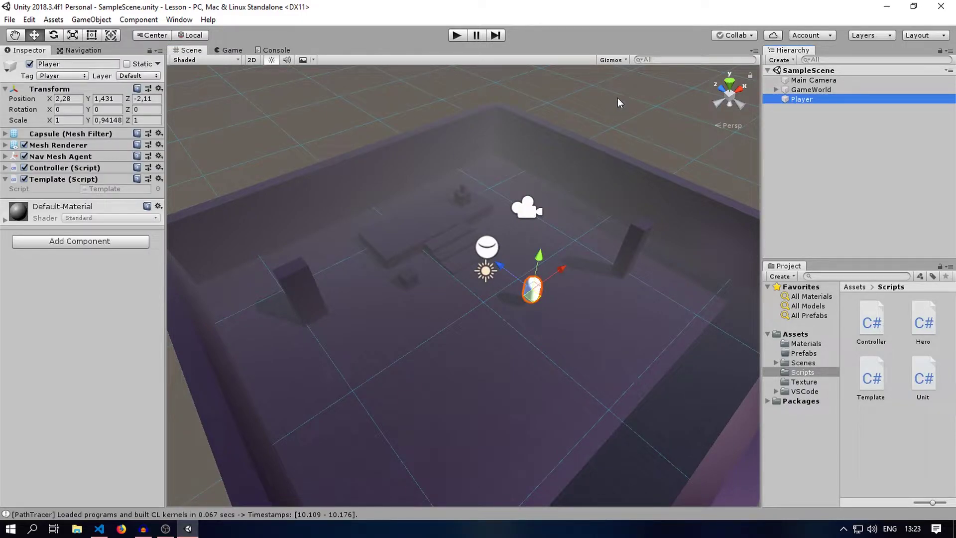
click(60, 76)
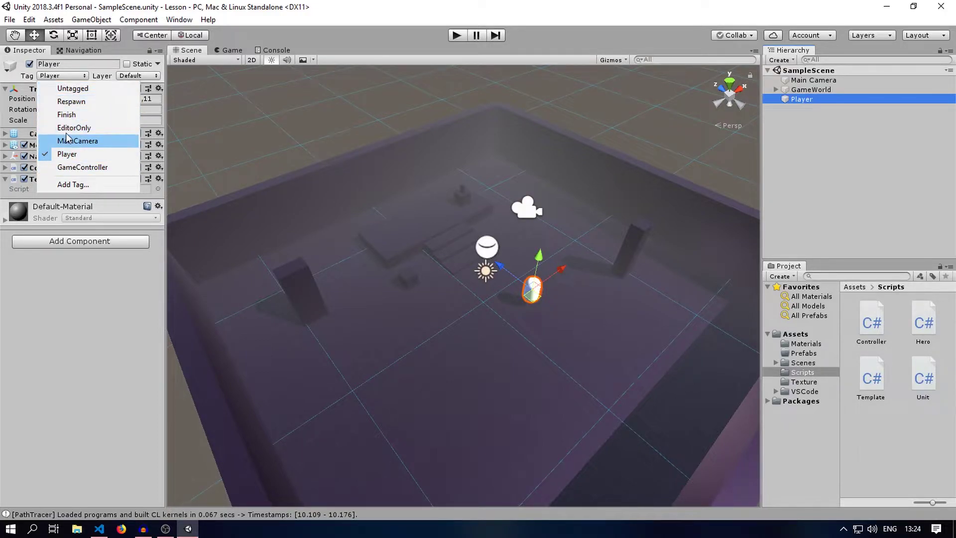
click(35, 77)
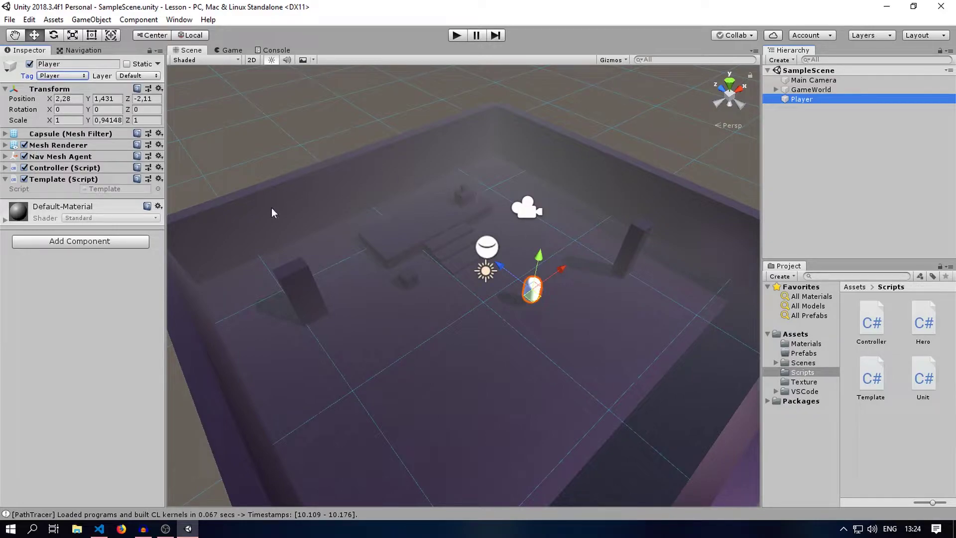
click(301, 292)
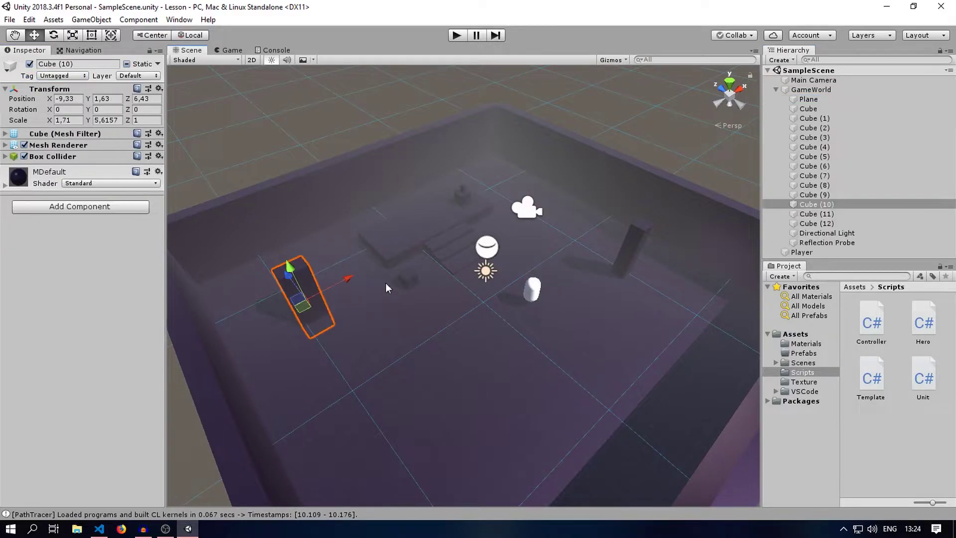
shift+click(635, 242)
click(57, 76)
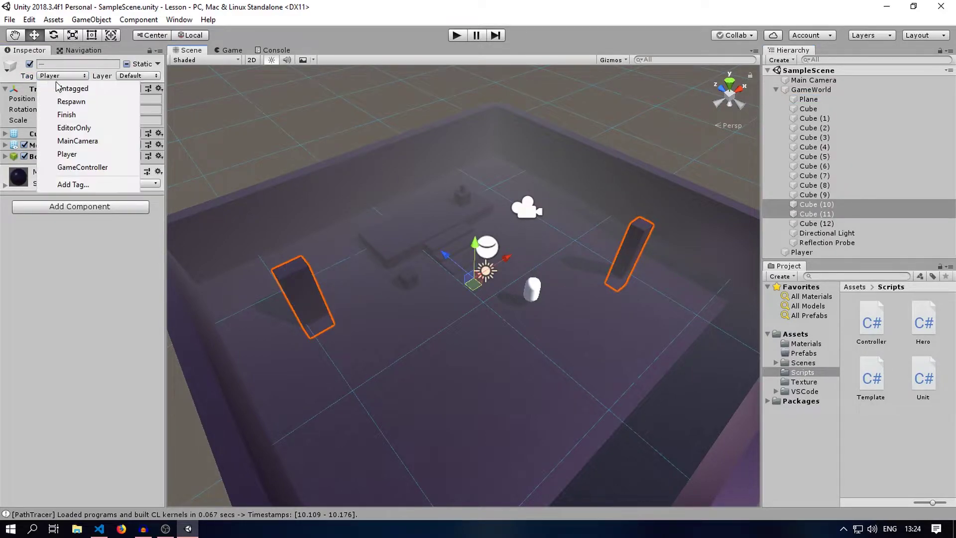
click(77, 185)
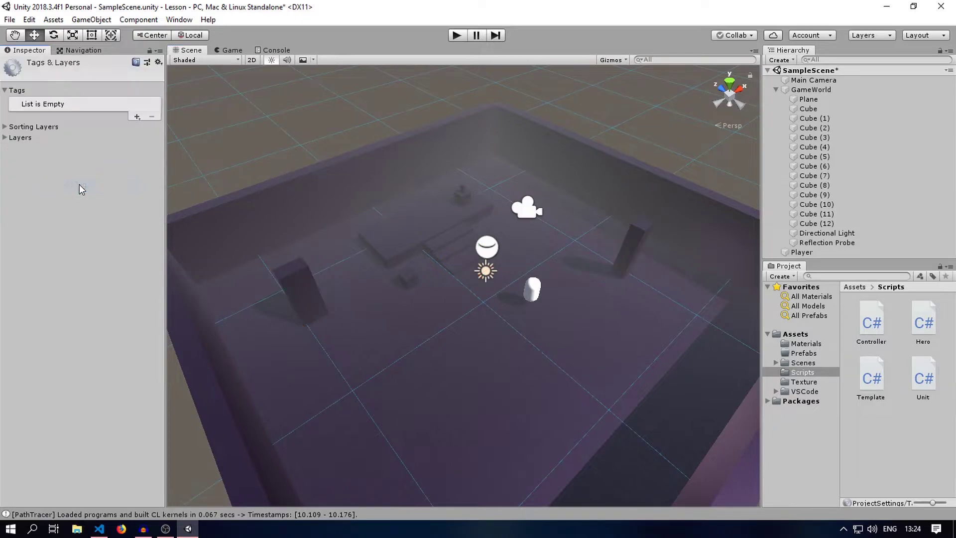
click(137, 116)
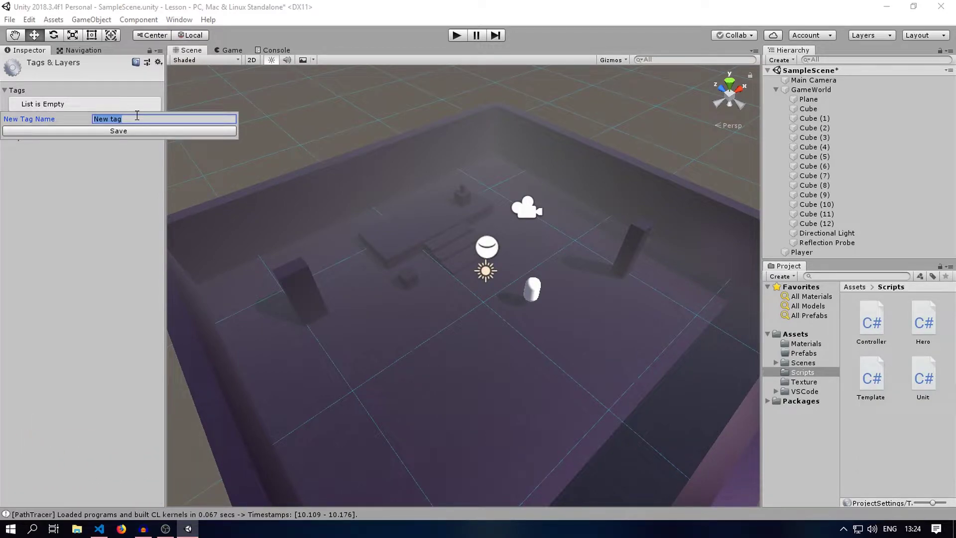
click(100, 207)
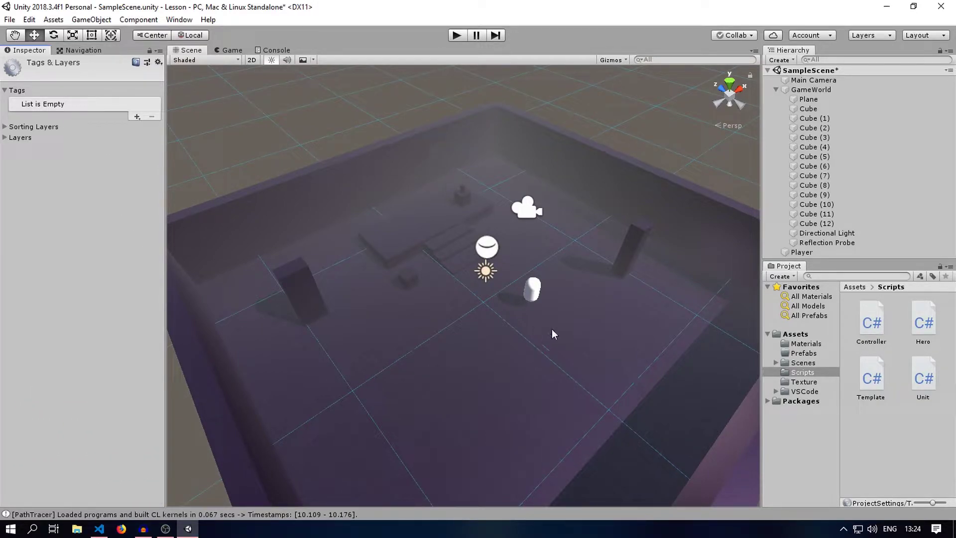
click(532, 291)
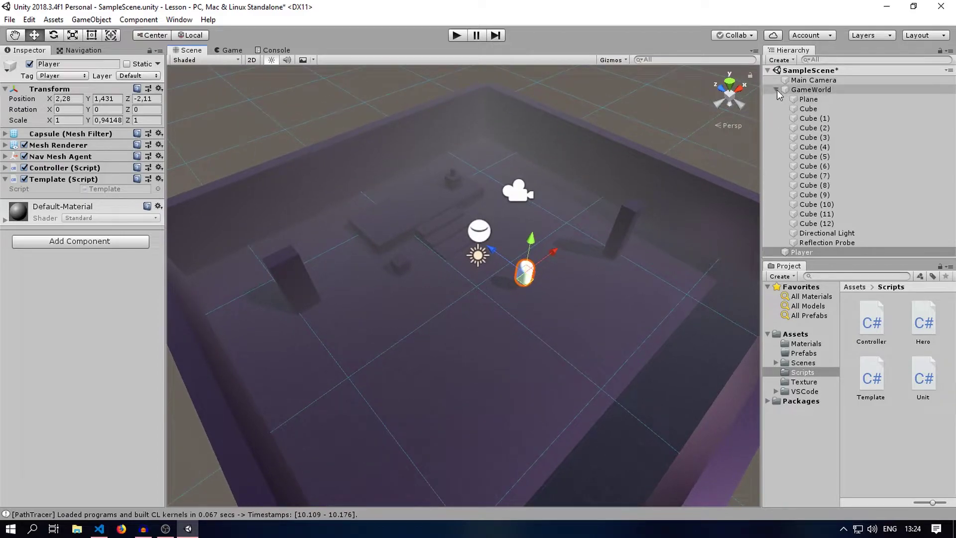
Collapse the GameWorld group, clear the selection and save the scene.
click(776, 90)
click(814, 171)
key(ctrl+s)
Bring up the GameObject menu's Light options for creating a new light.
mouse_move(589, 162)
alt+mouse_down()
mouse_move(562, 133)
mouse_move(574, 220)
mouse_move(565, 160)
alt+mouse_up()
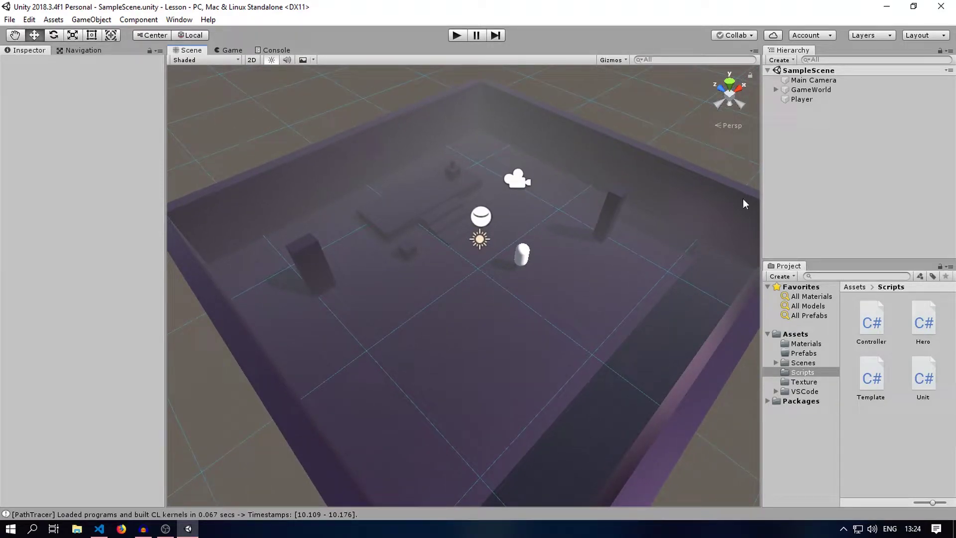
alt+drag(635, 238, 683, 241)
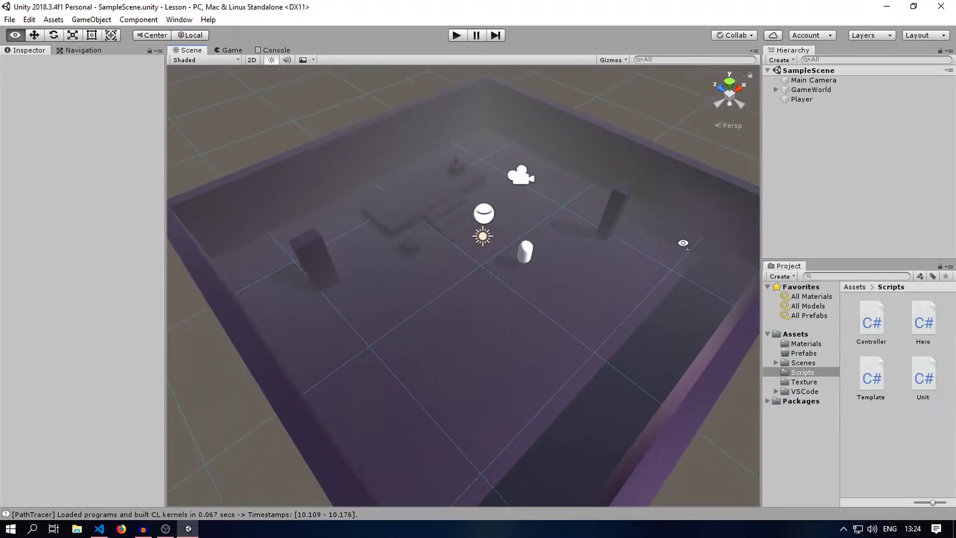
click(91, 19)
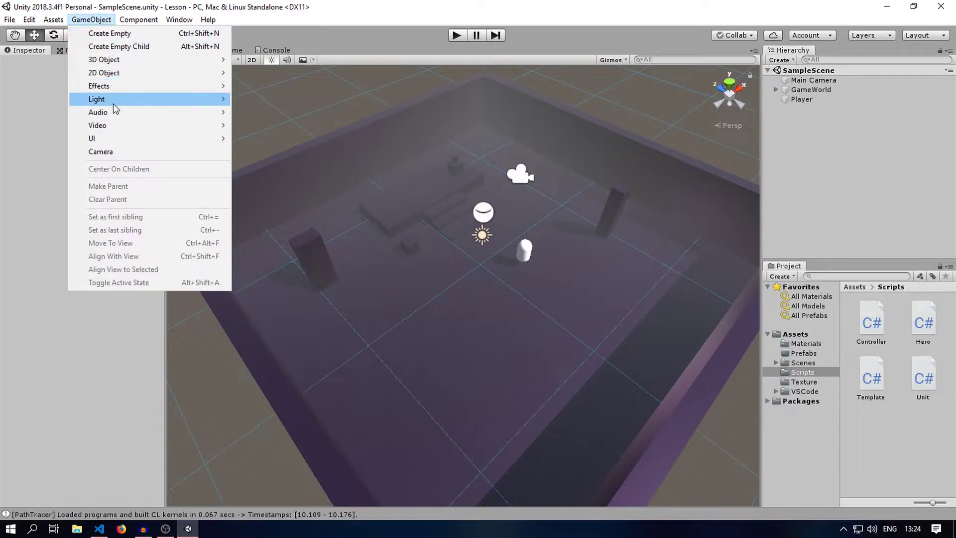
Create a Point Light at position 0,0,0, then move it beside the left wall, slightly above the floor.
mouse_move(124, 100)
click(266, 113)
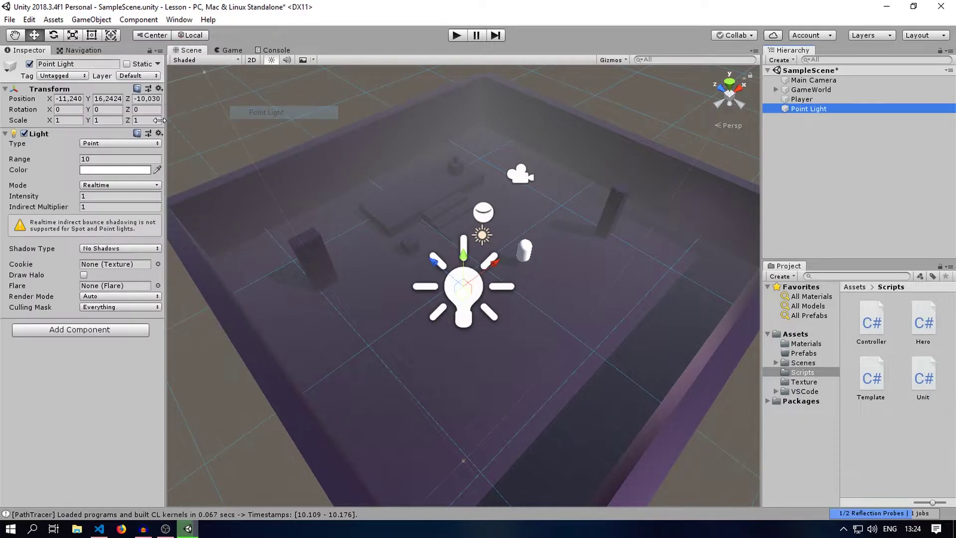
click(70, 100)
text(0)
key(Tab)
text(0)
key(Tab)
text(0)
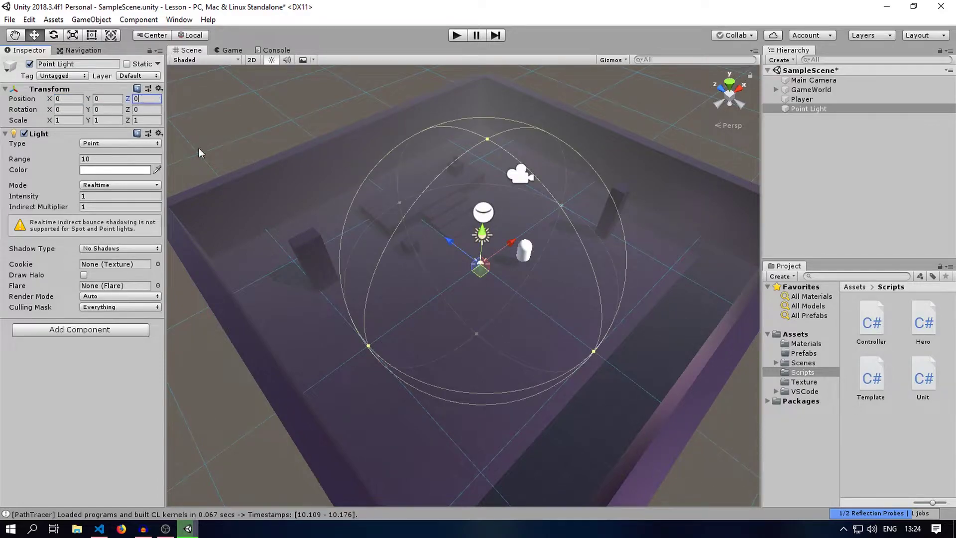
drag(475, 275, 241, 247)
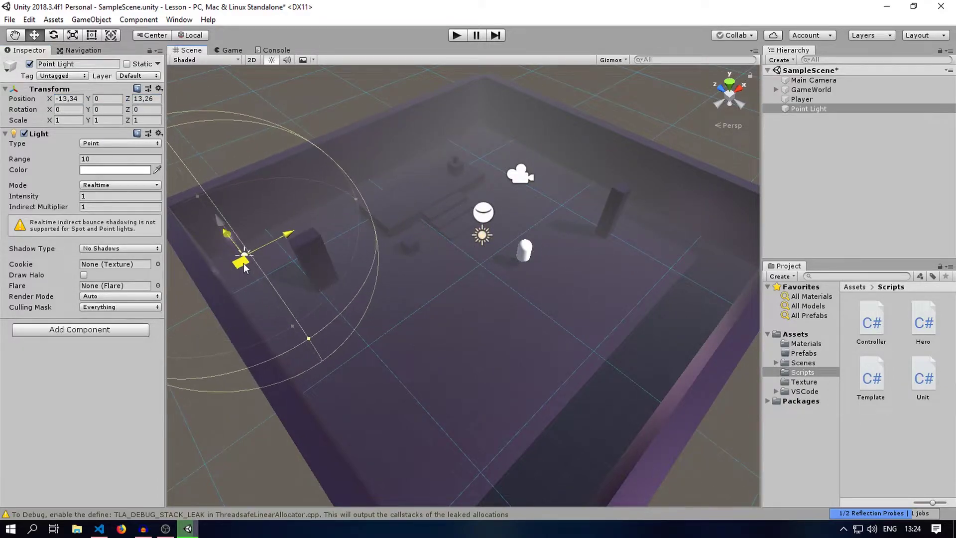
drag(227, 220, 215, 196)
Make the point light saturated yellow (F3D500) with intensity 10.
click(132, 170)
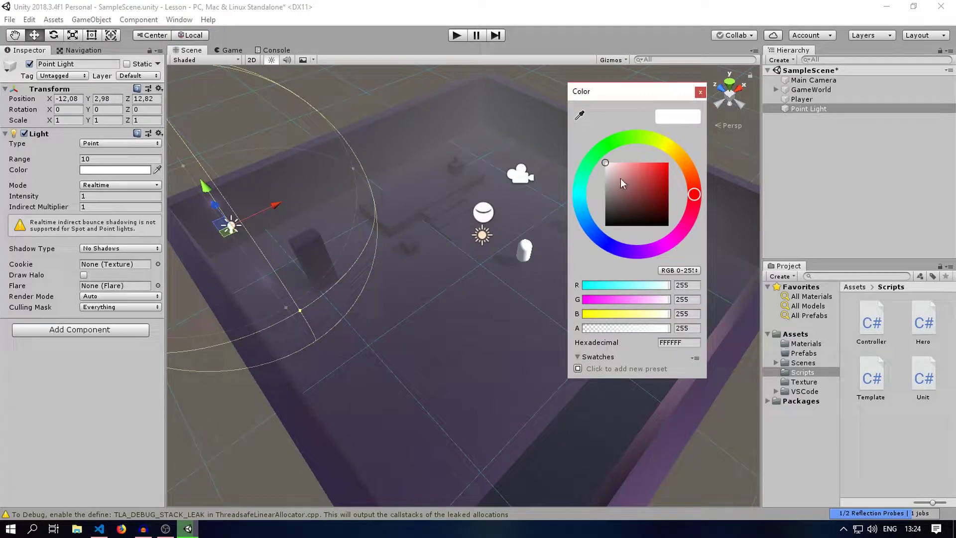
drag(693, 180, 671, 153)
drag(619, 175, 689, 163)
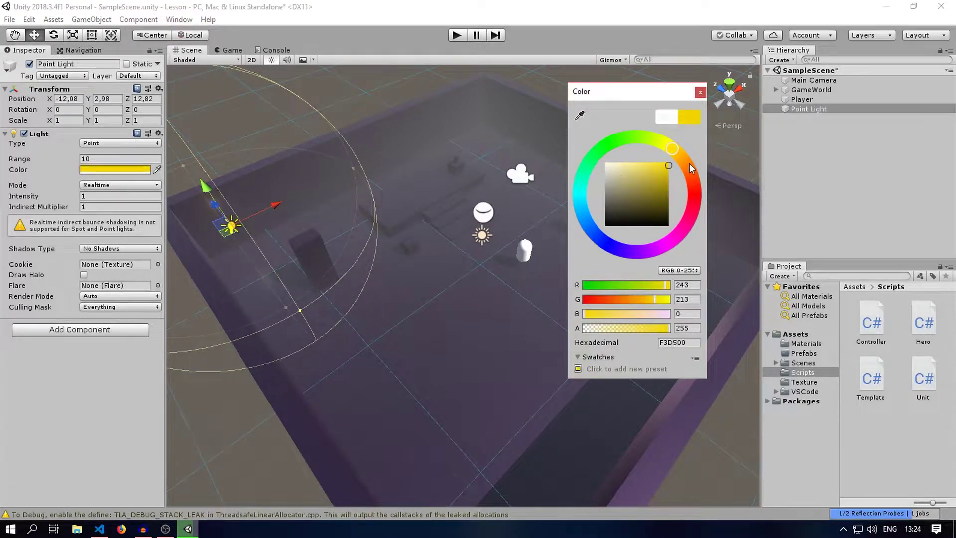
click(700, 91)
click(94, 197)
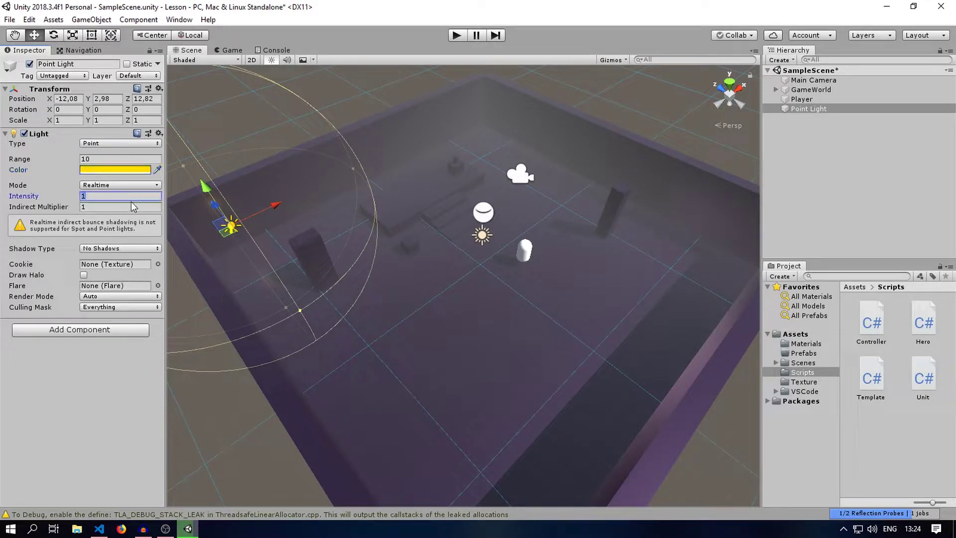
text(10)
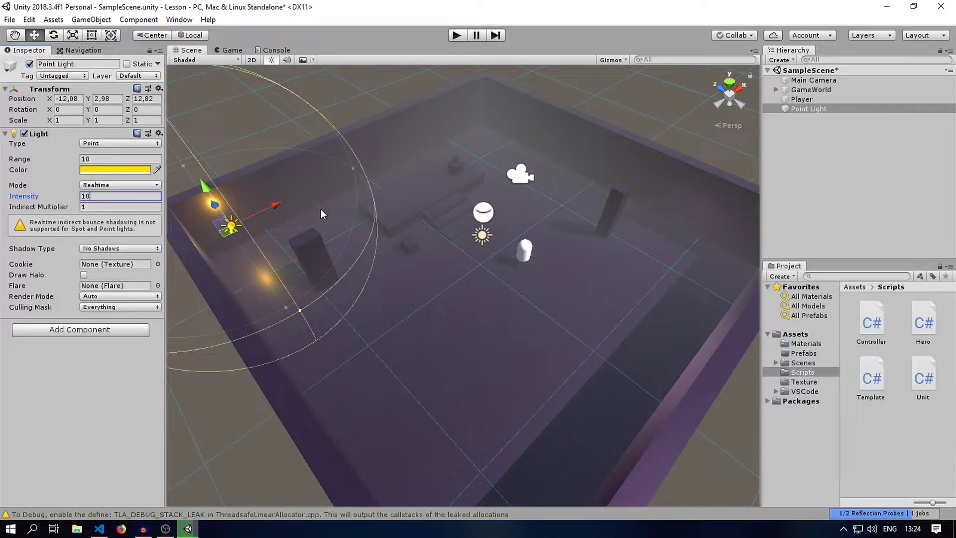
click(791, 173)
Duplicate the point light twice, placing the copies on the opposite and right walls.
click(804, 108)
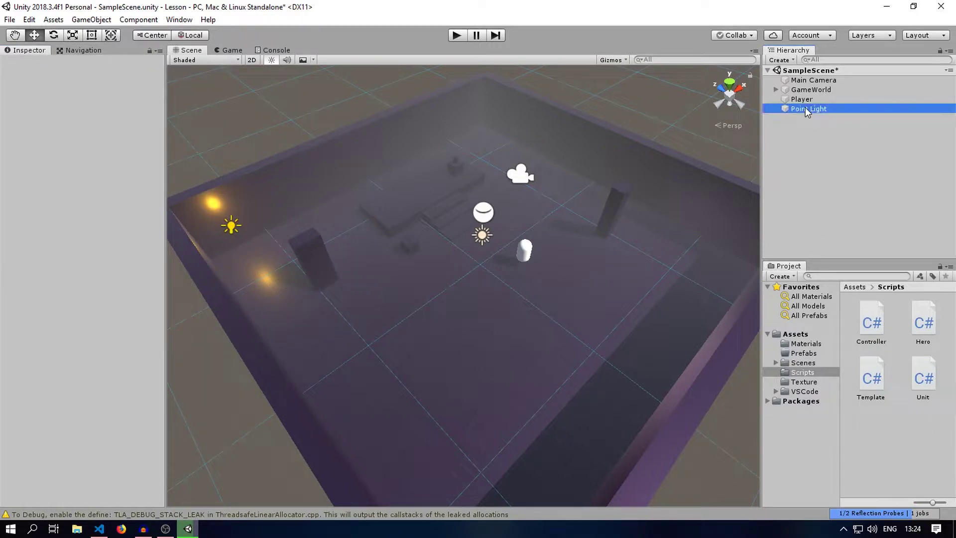
key(ctrl+d)
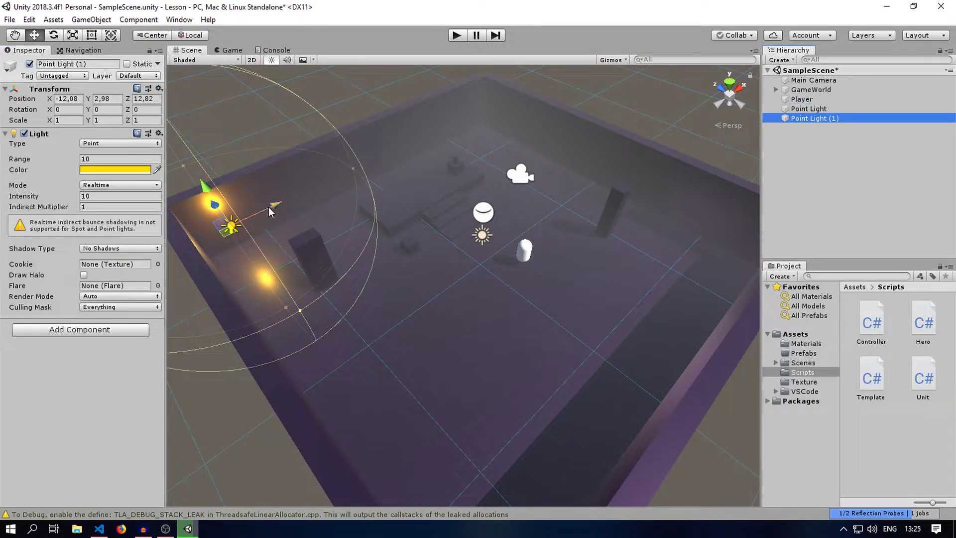
drag(268, 207, 629, 73)
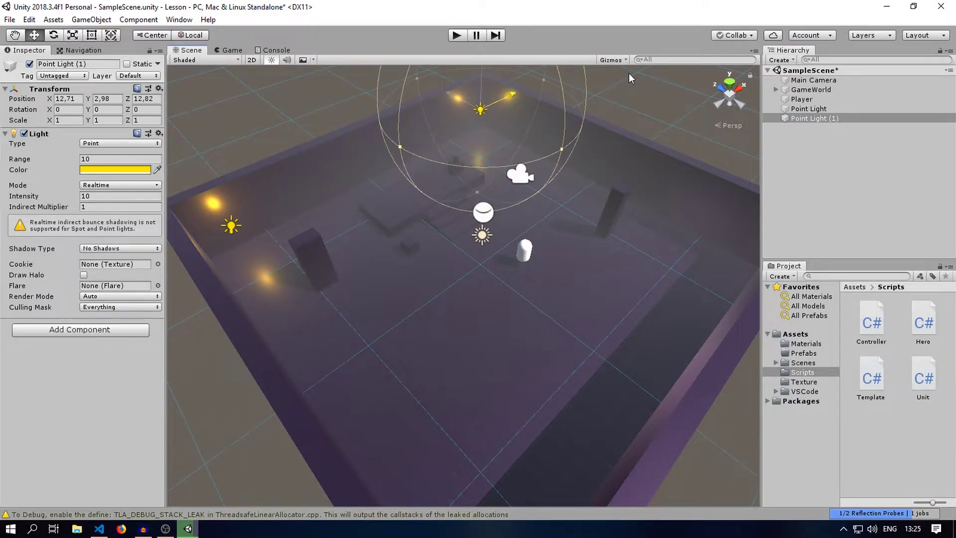
key(ctrl+d)
drag(451, 97, 597, 228)
Add a fourth light copy at the front wall and save the scene.
key(ctrl+d)
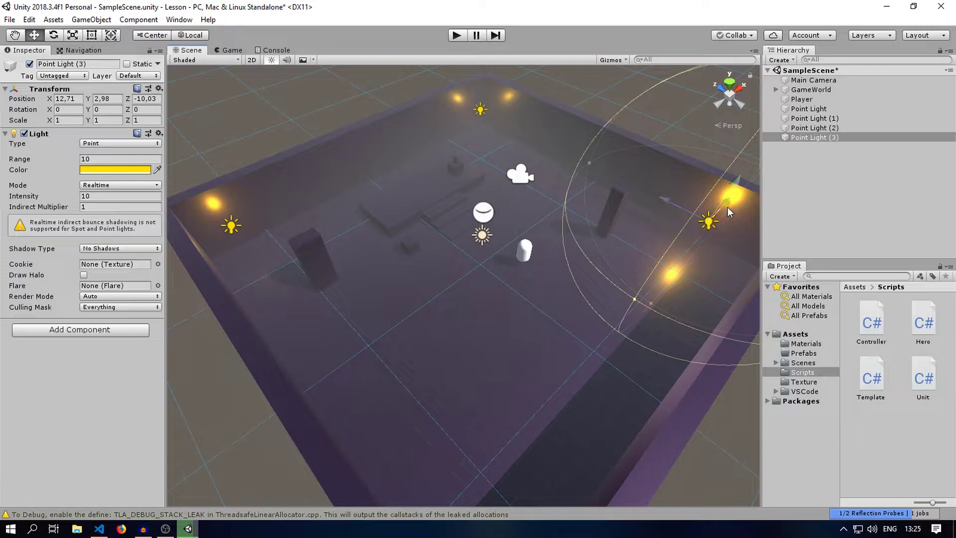
drag(728, 207, 499, 443)
mouse_move(463, 229)
alt+mouse_down()
mouse_move(461, 216)
mouse_move(521, 385)
mouse_move(513, 384)
mouse_move(549, 114)
mouse_move(503, 149)
alt+mouse_up()
click(549, 115)
key(ctrl+s)
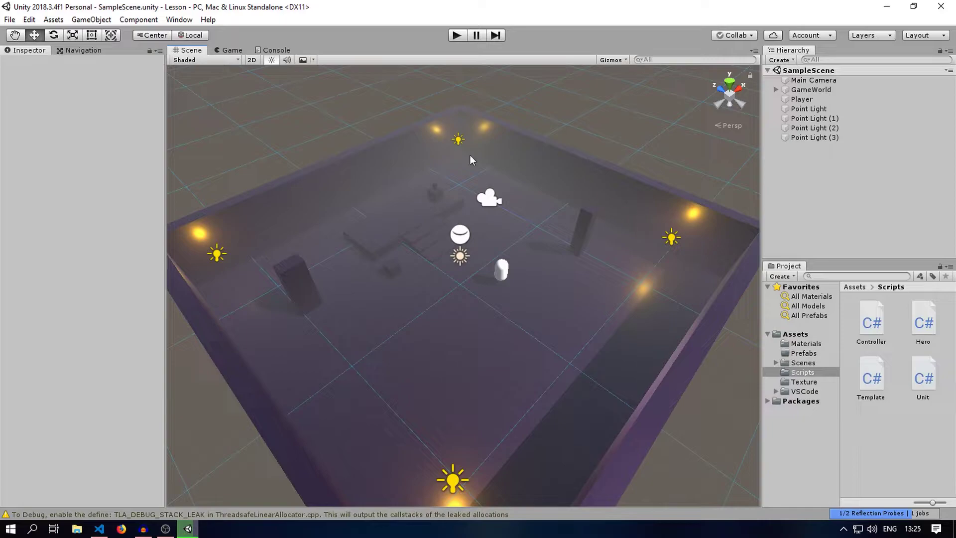
Create a new project tag named 'Light' from the Point Light's Tag dropdown.
click(809, 109)
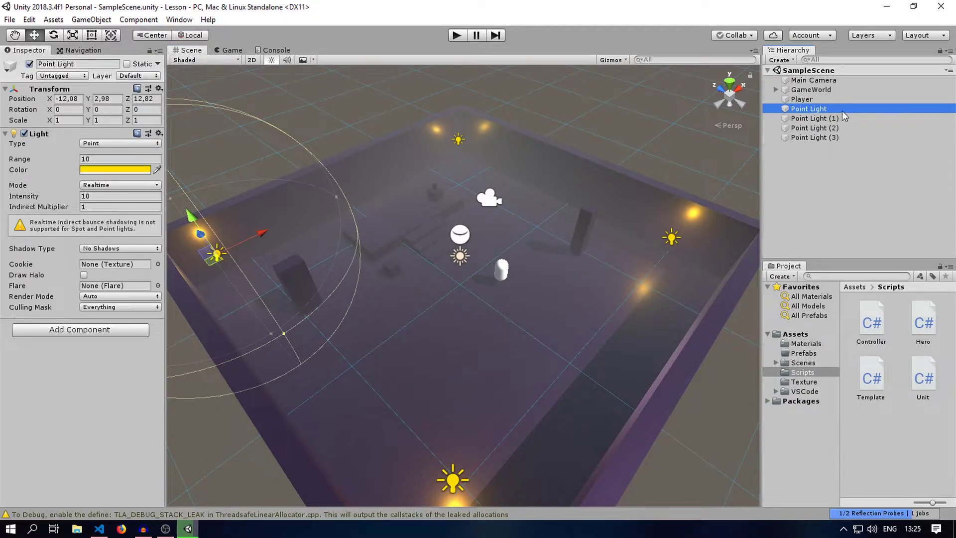
click(53, 77)
click(73, 184)
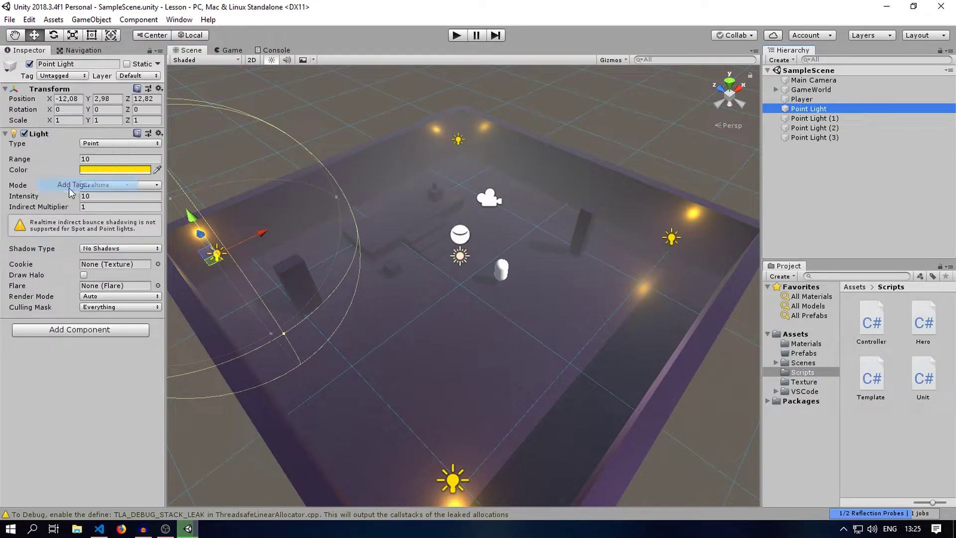
click(136, 118)
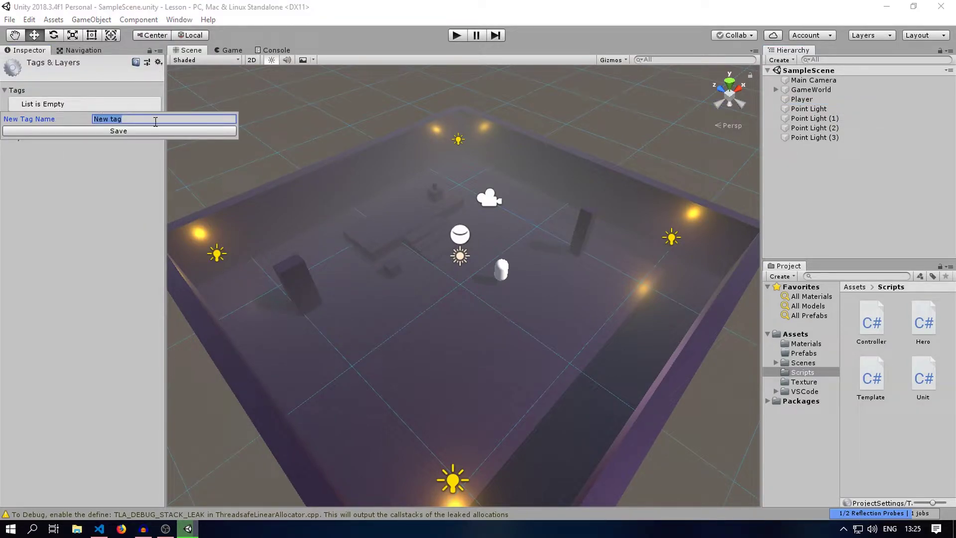
text(Light)
key(Return)
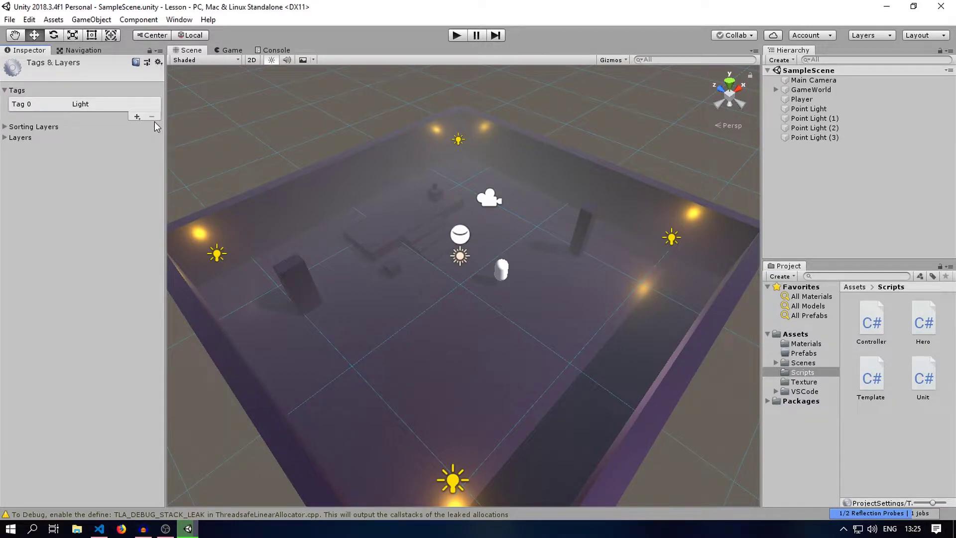
click(803, 108)
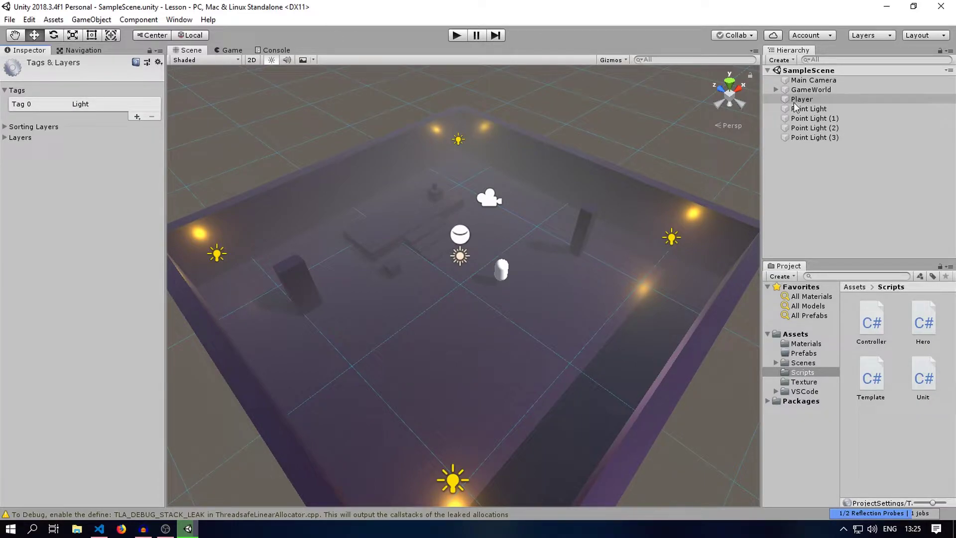
Assign the Light tag to Point Light through Point Light (3).
shift+click(811, 138)
right_drag(626, 173, 572, 232)
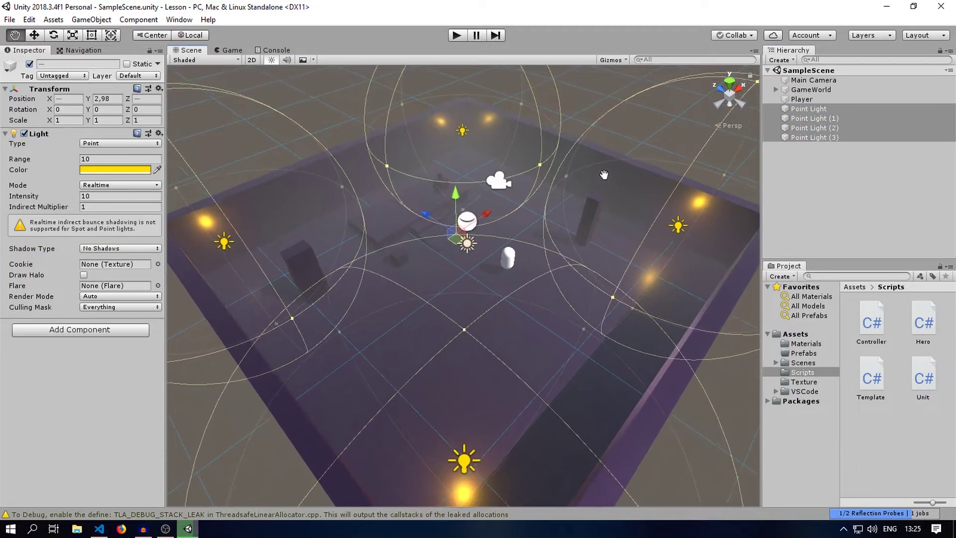
click(62, 75)
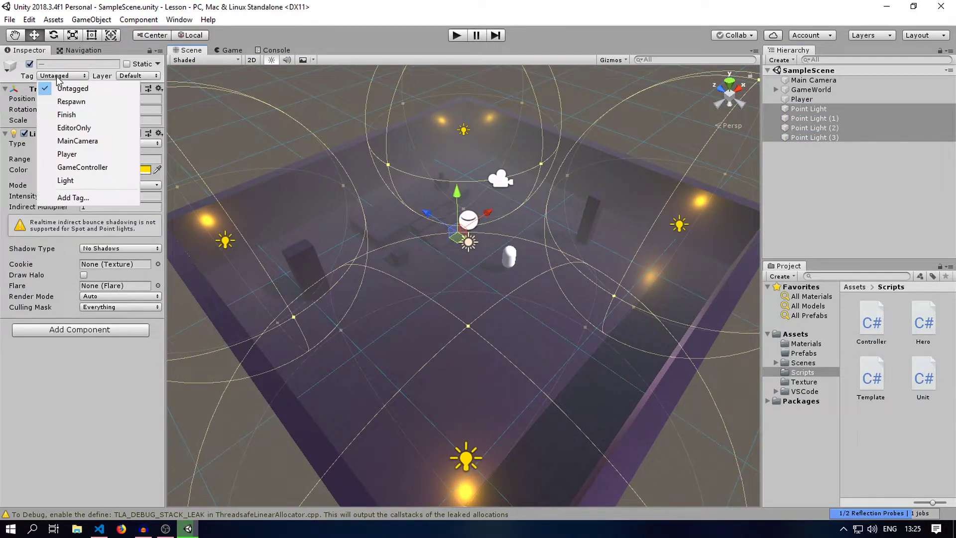
click(79, 183)
click(328, 123)
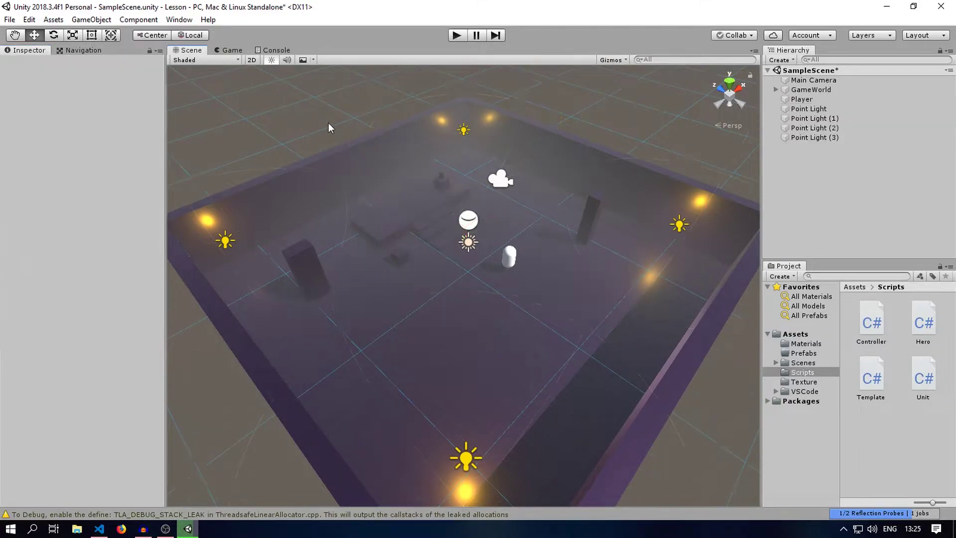
Save the scene and switch to Template.cs in Visual Studio Code.
key(ctrl+s)
alt+drag(447, 220, 557, 171)
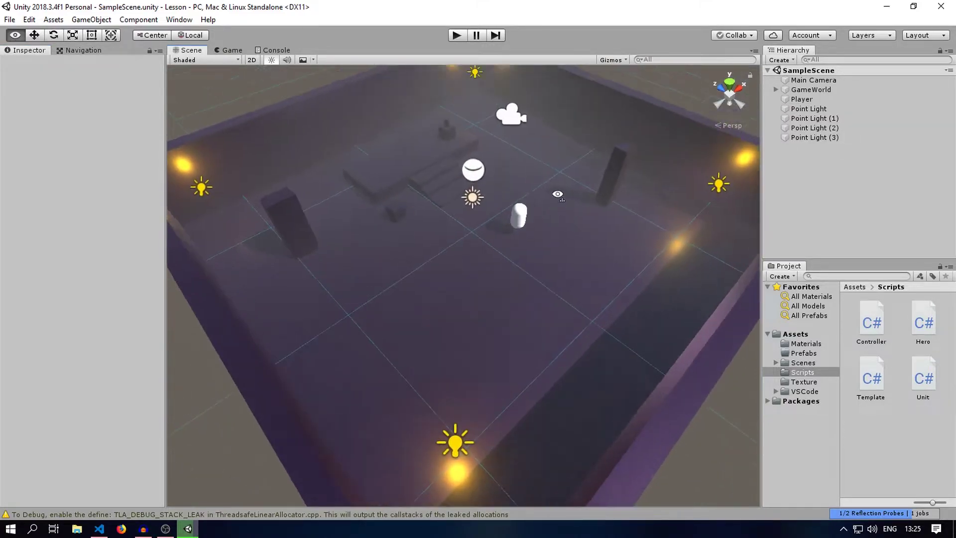
click(99, 528)
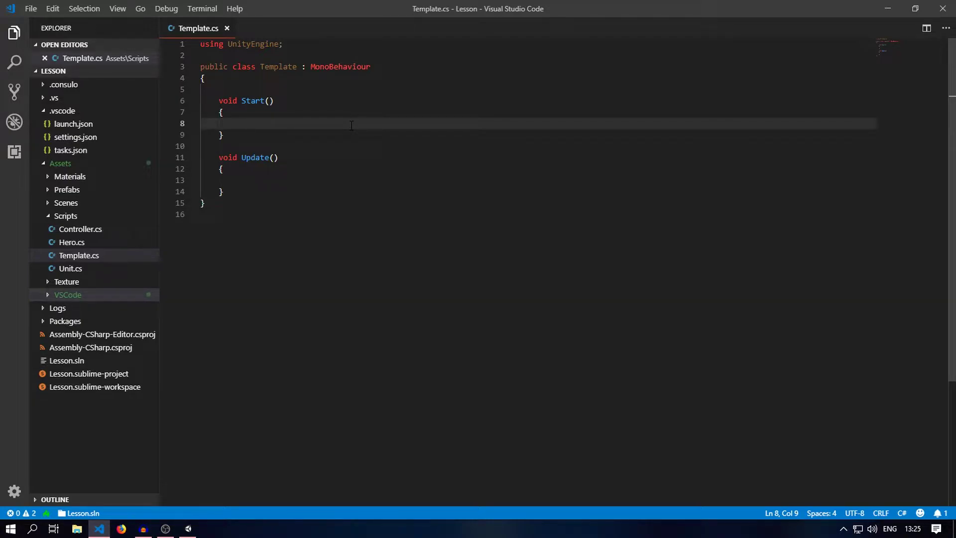
key(alt+Tab)
click(807, 109)
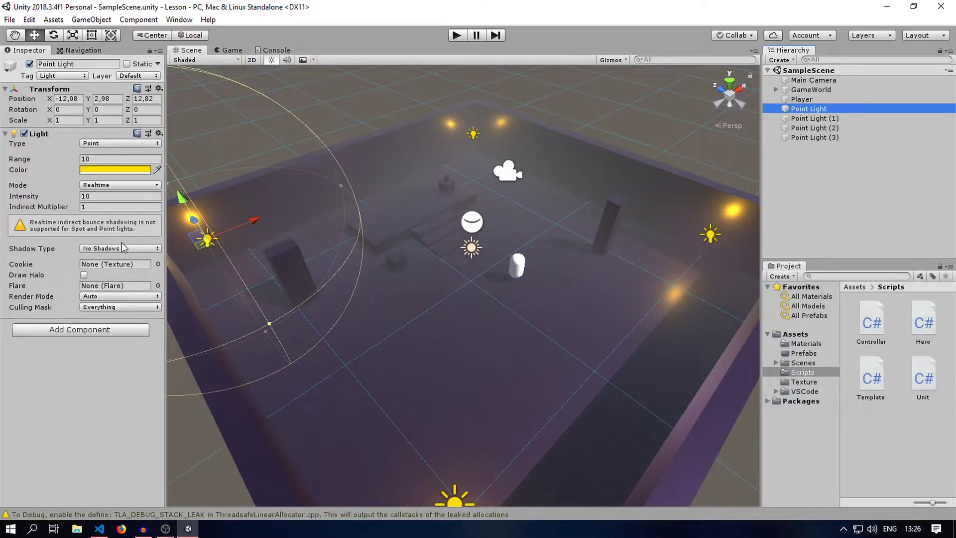
key(alt+Tab)
click(269, 82)
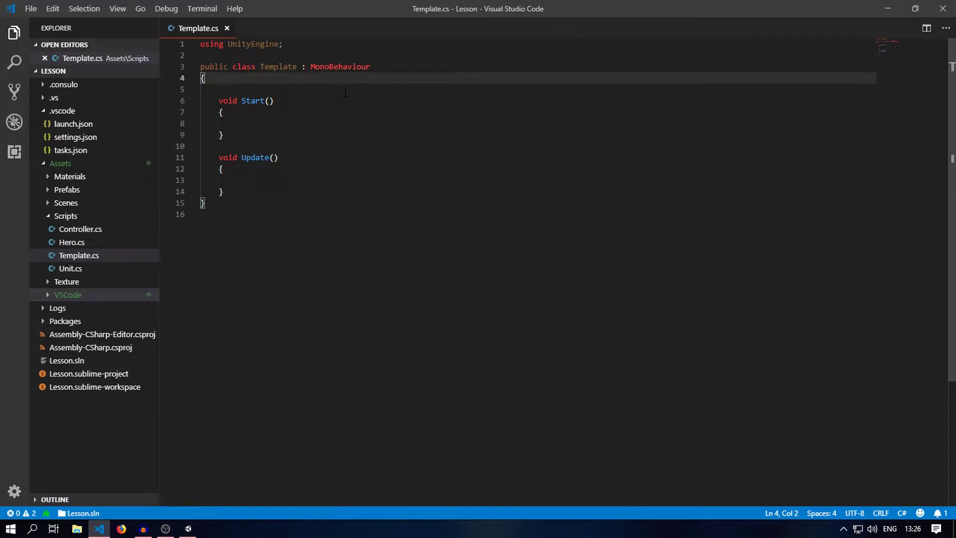
key(Return)
Declare 'public GameObject GObject = null;', write 'GObject = GameObject' inside Start, and save.
text(public )
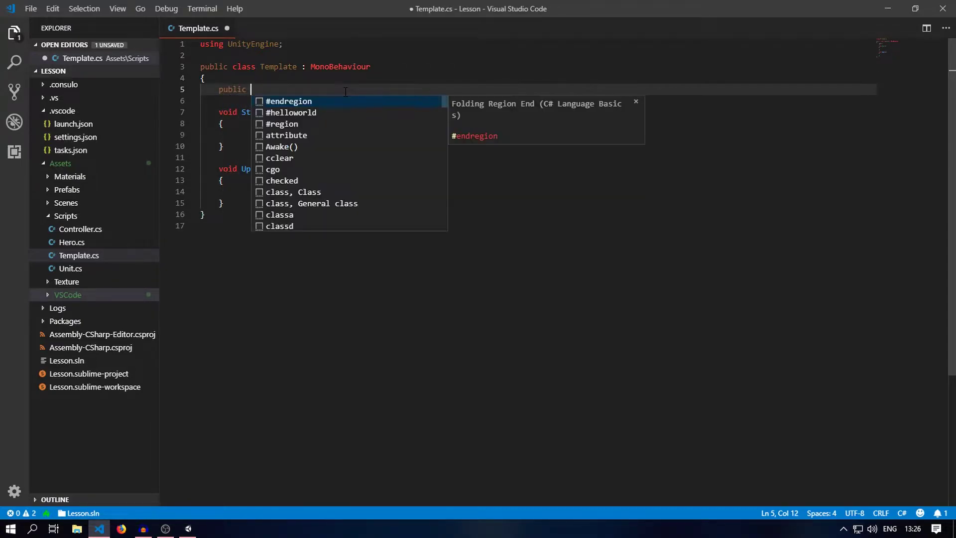
text(GameObject )
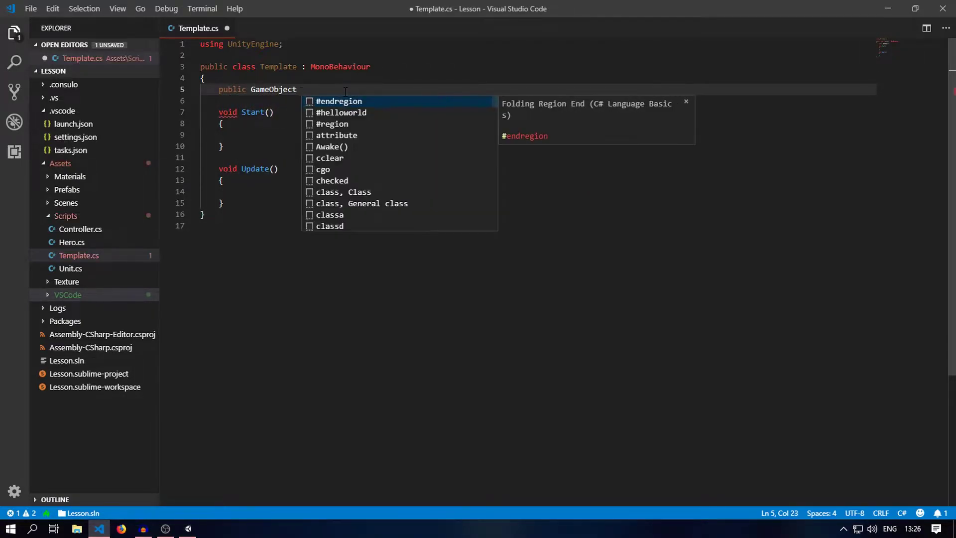
text(GObject = null;)
key(ctrl+s)
click(219, 135)
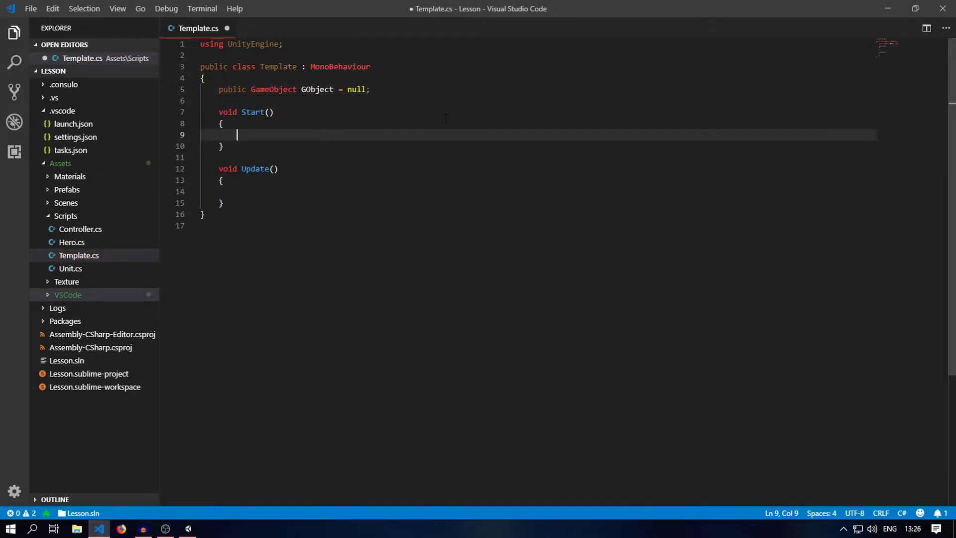
drag(218, 112, 269, 135)
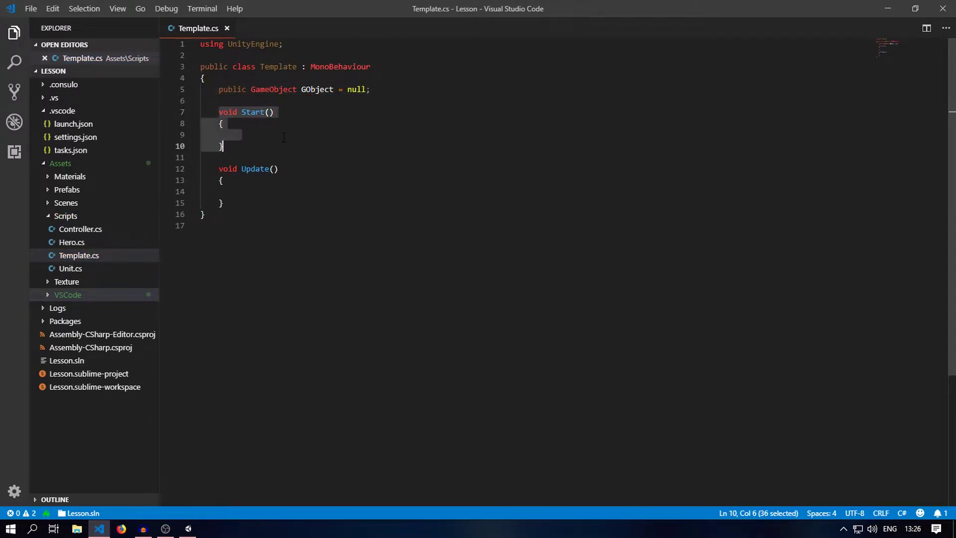
click(271, 134)
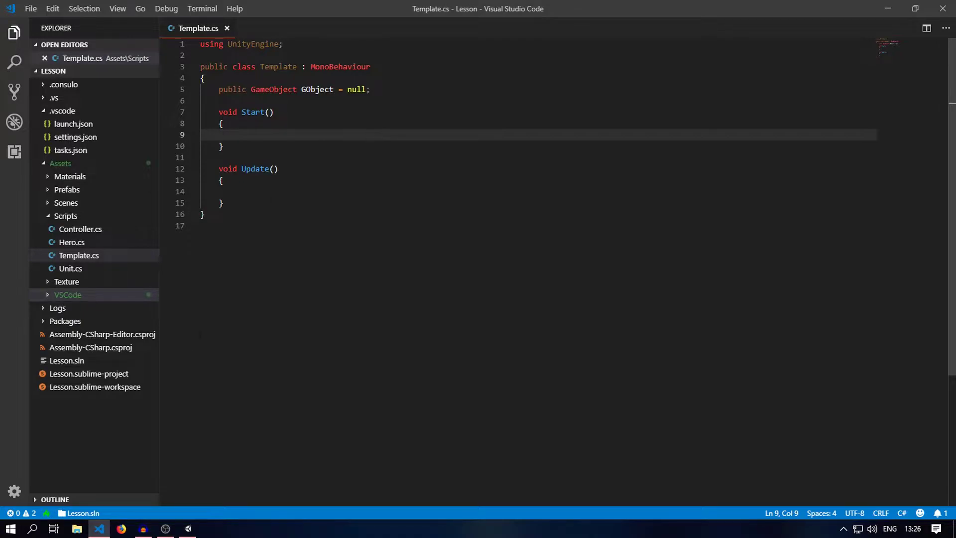
text(Ga)
key(BackSpace)
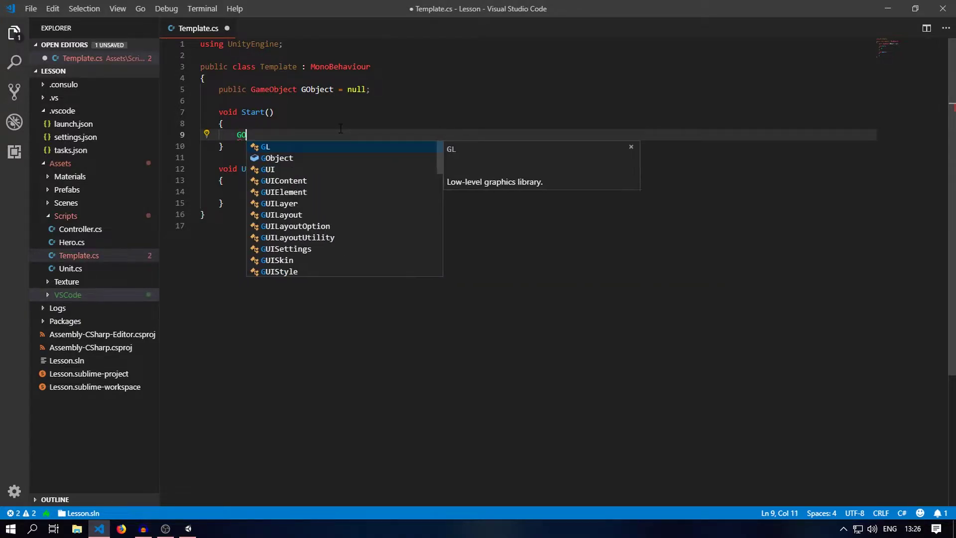
text(Object = )
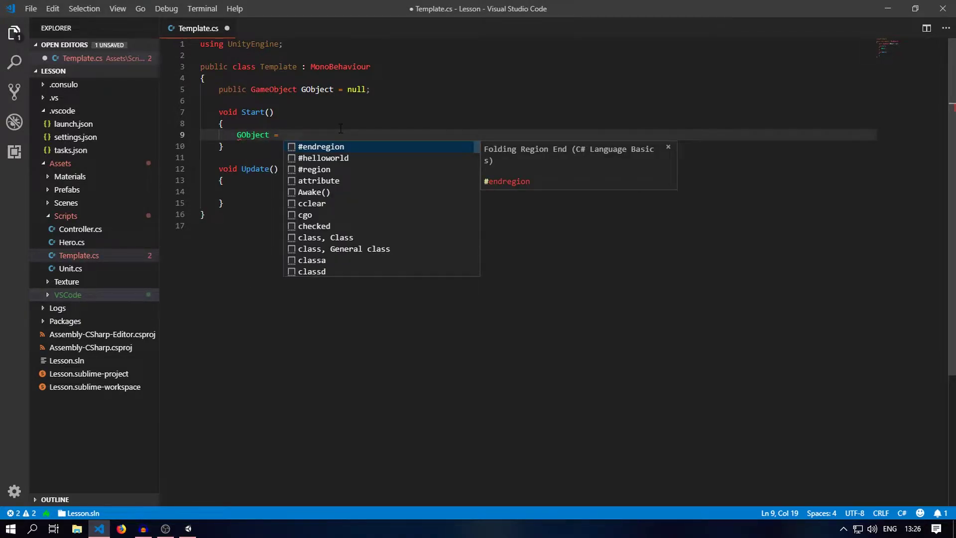
text(Game)
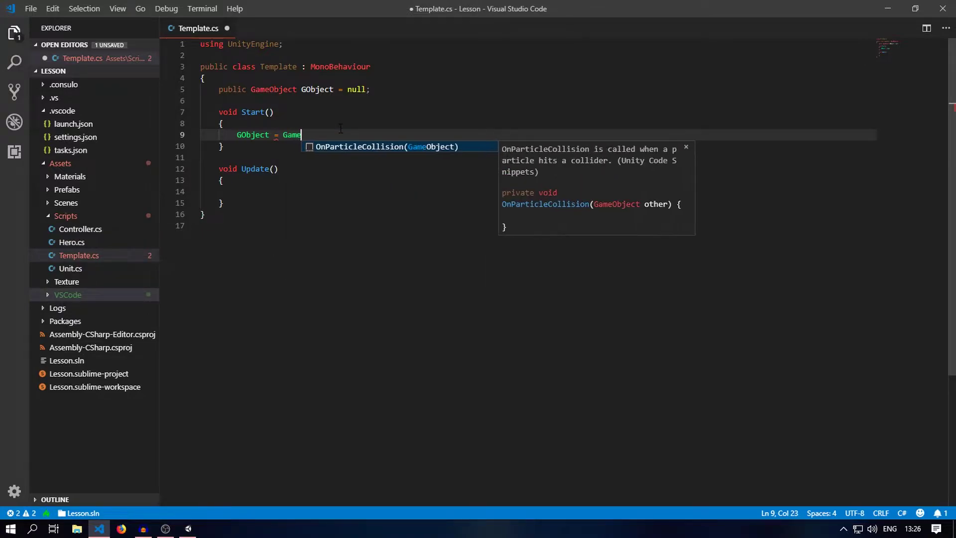
text(Object)
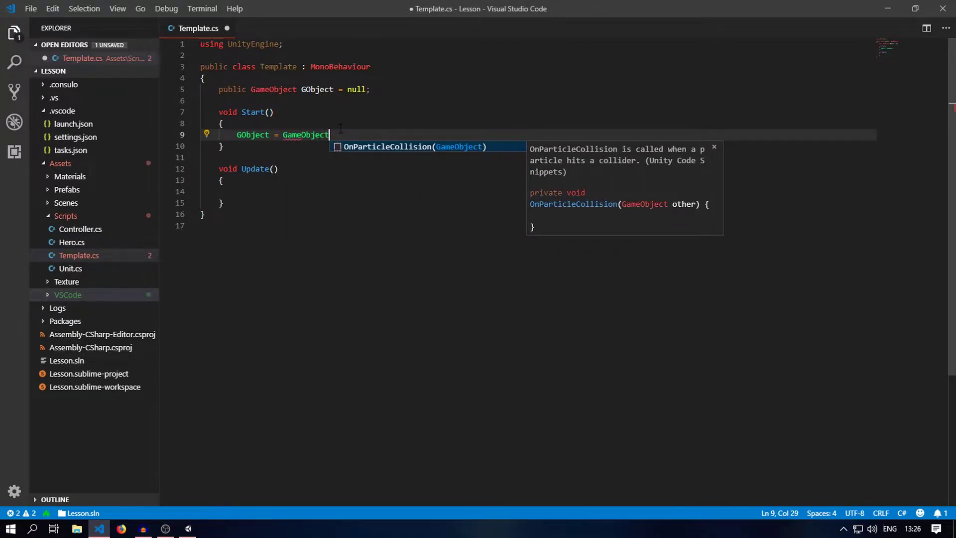
key(ctrl+s)
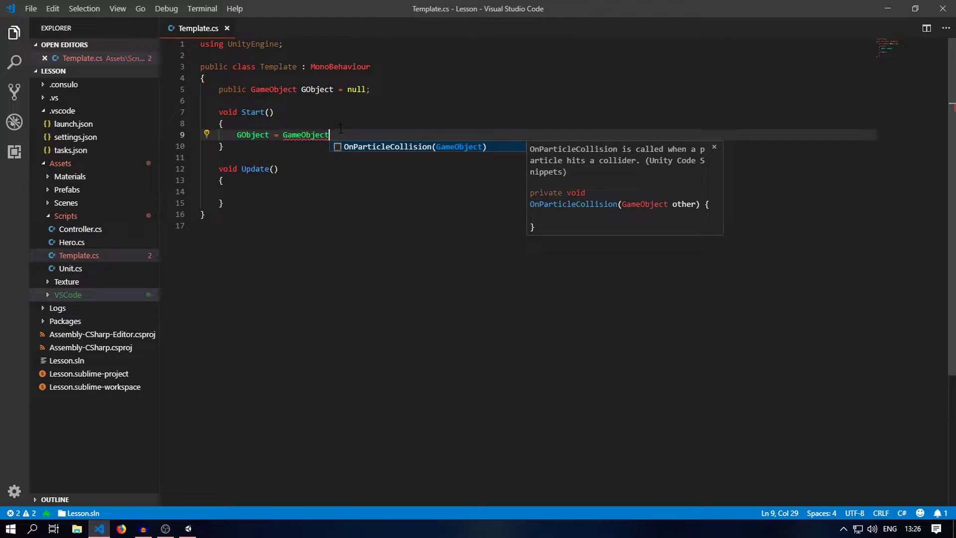
Append .FindGameObjectsWithTag to GameObject on line 9 and save the script.
text(.)
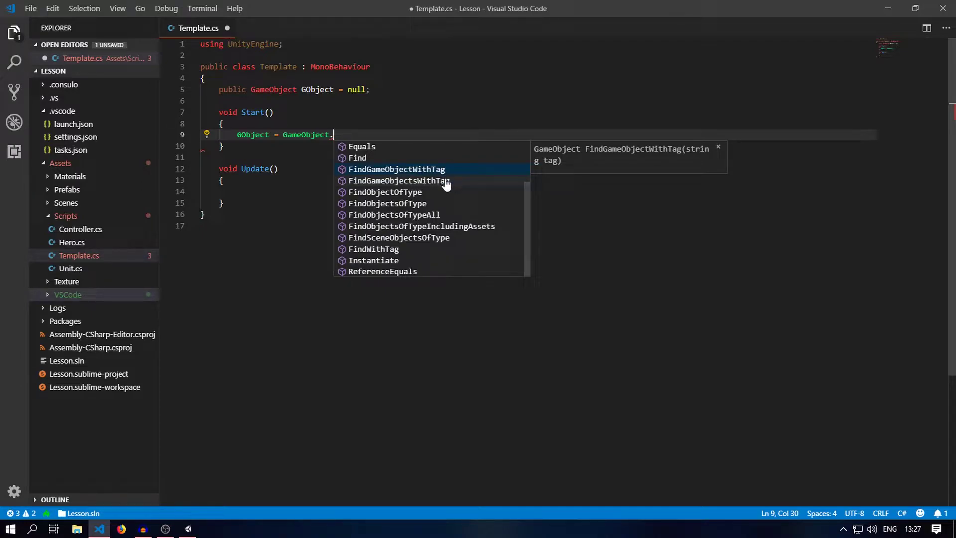
click(406, 171)
double_click(338, 134)
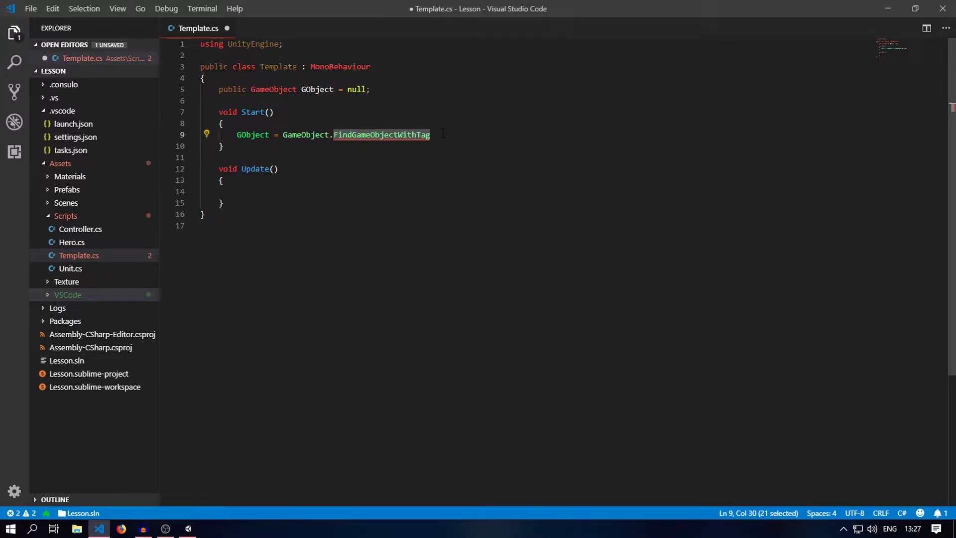
drag(331, 135, 431, 135)
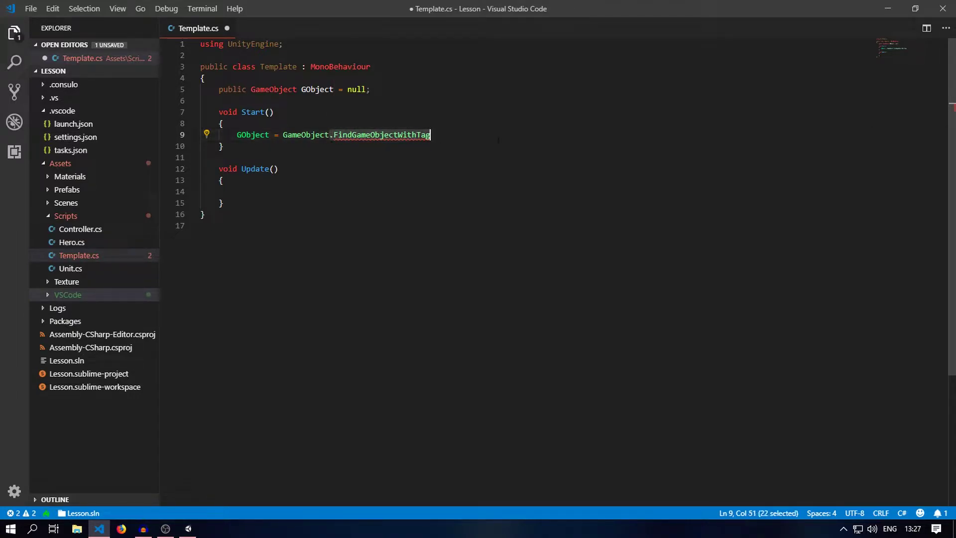
text(.)
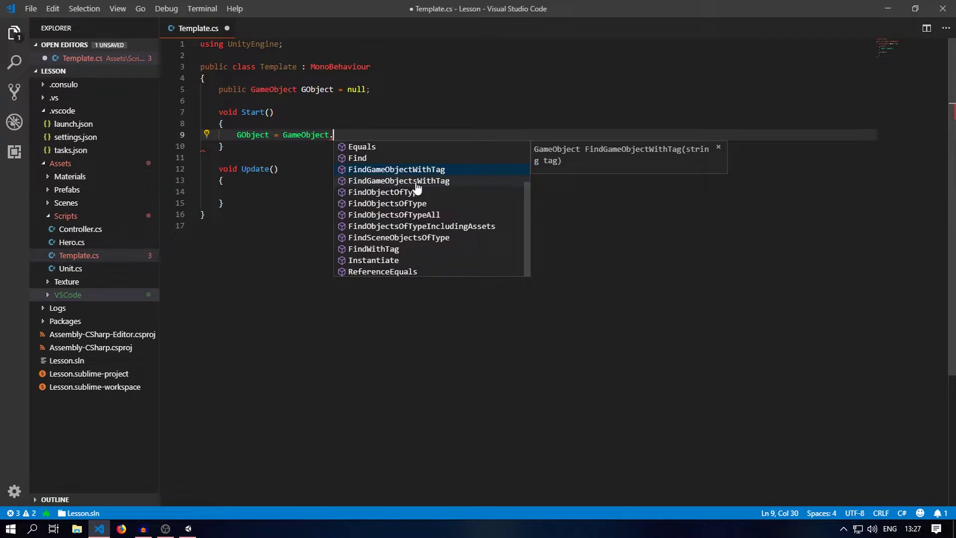
click(399, 180)
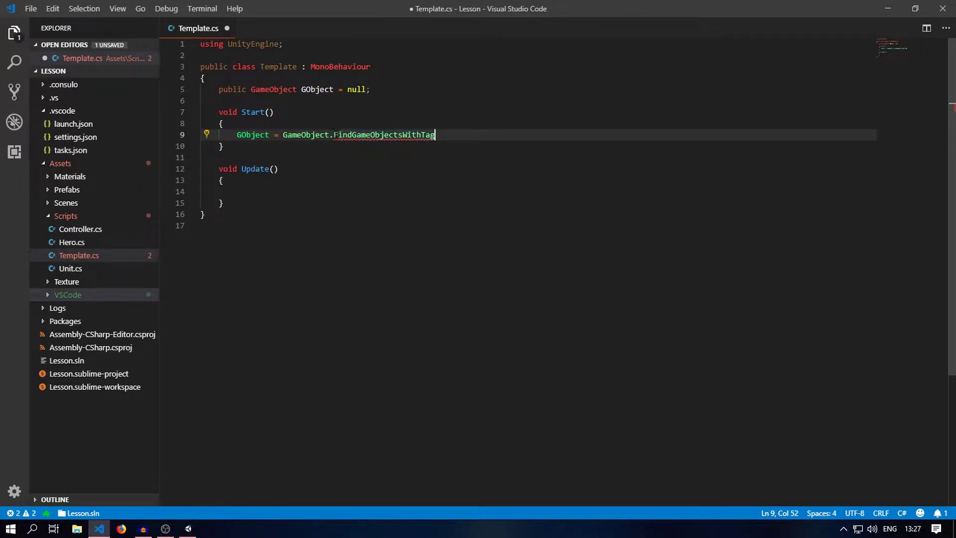
drag(334, 134, 460, 139)
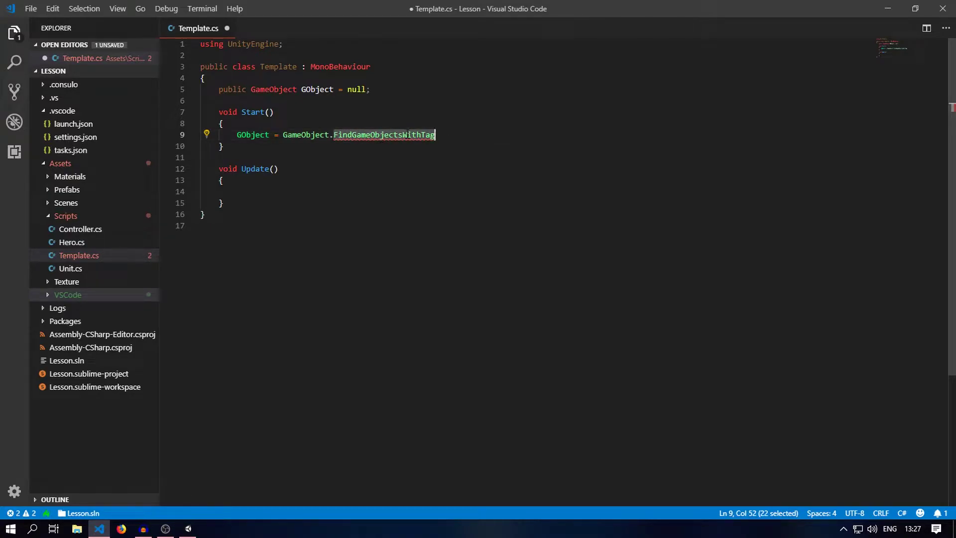
click(458, 136)
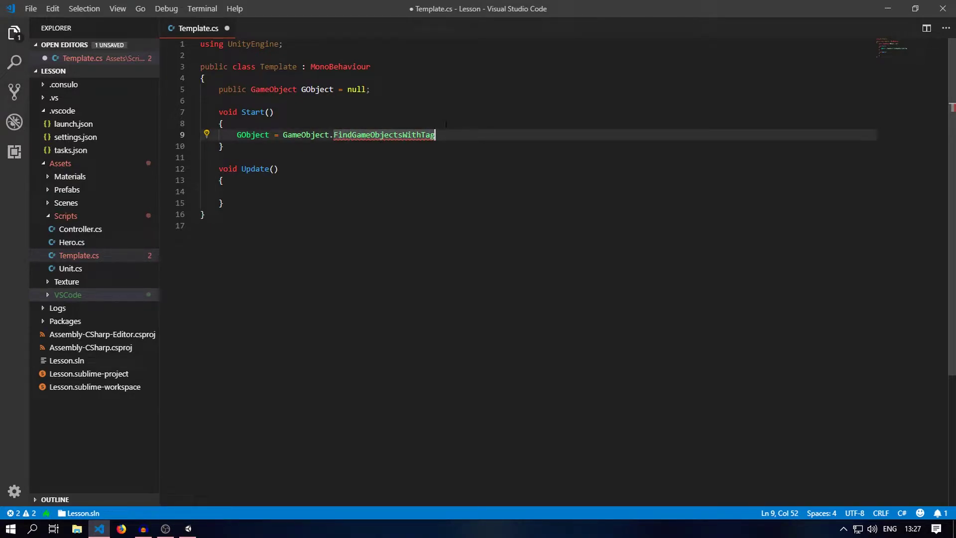
key(ctrl+s)
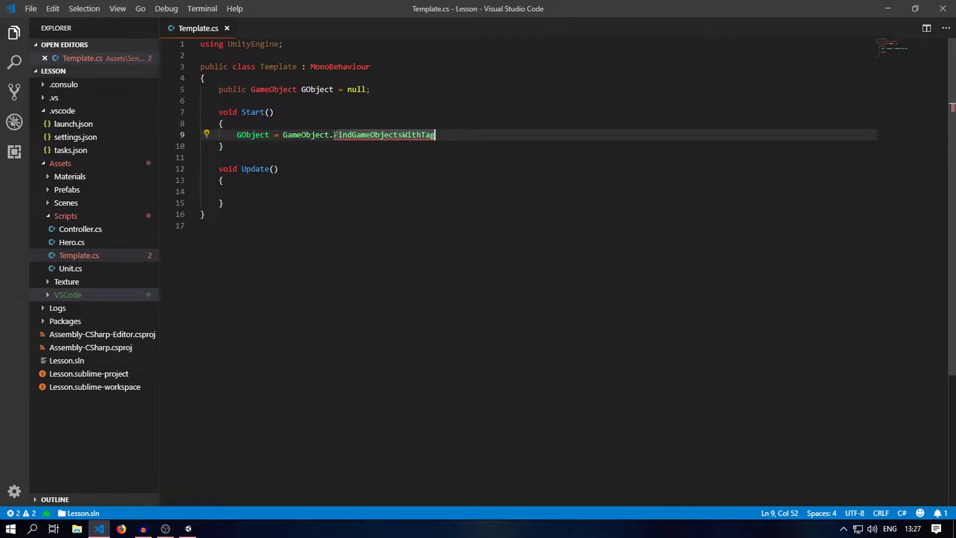
Replace the plural method with the singular FindGameObjectWithTag.
drag(331, 135, 435, 135)
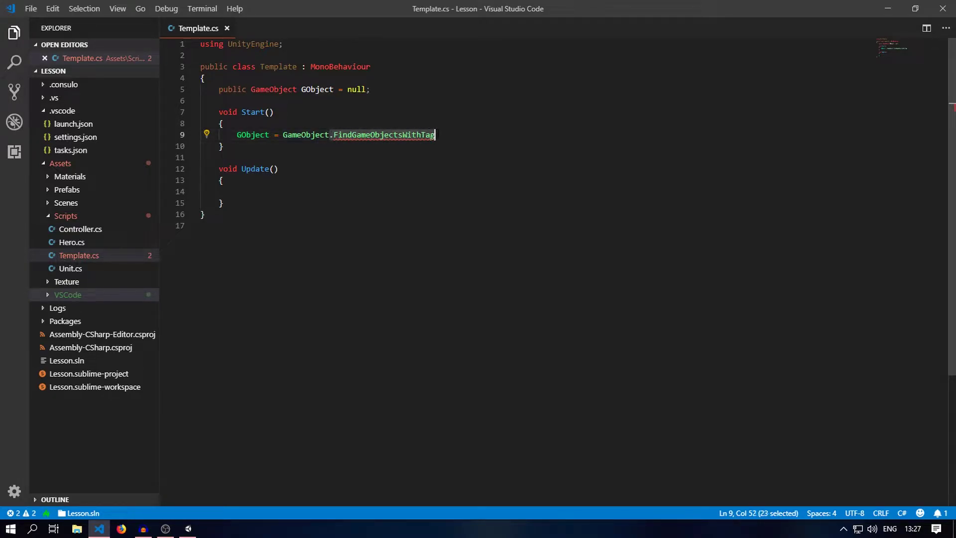
text(.)
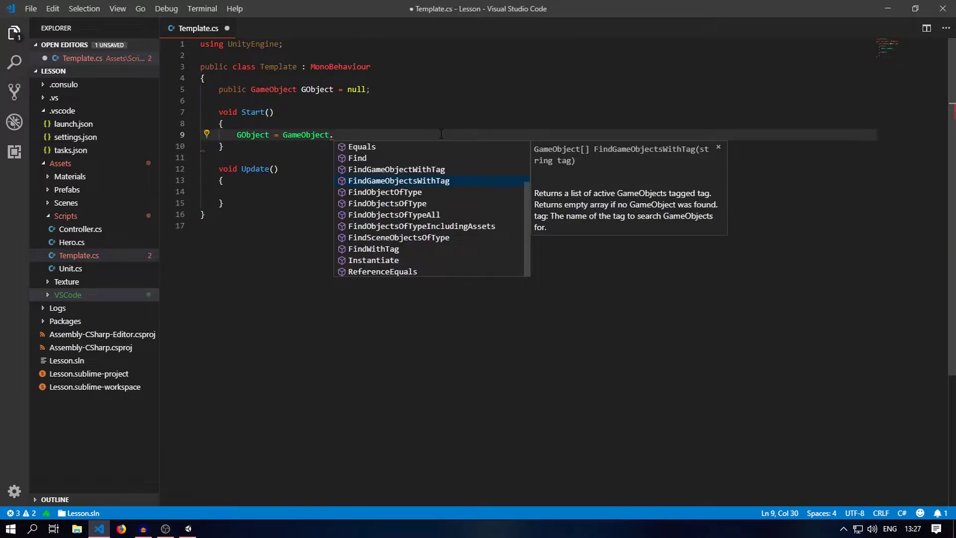
click(428, 169)
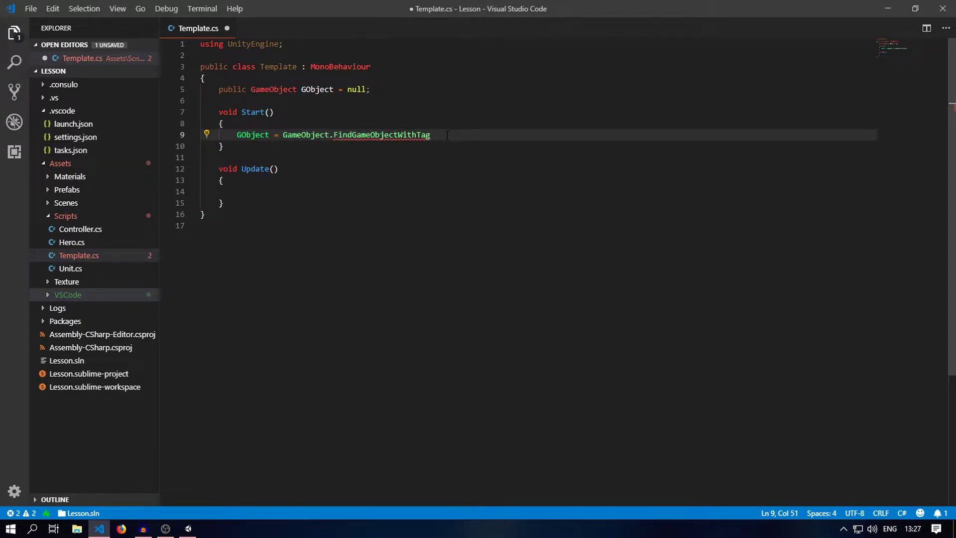
Add the ("Light") argument and closing semicolon to line 9, then save.
text(()
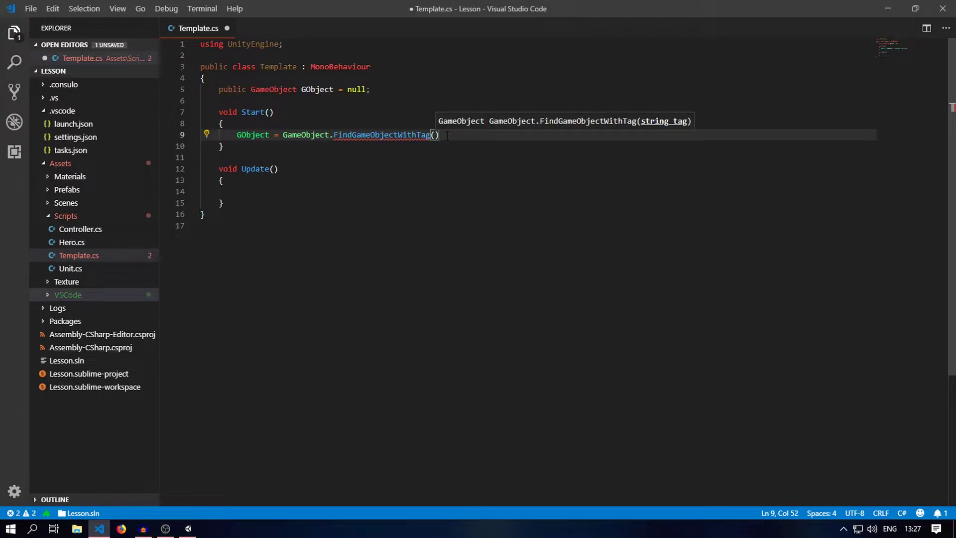
key(End)
text(;)
key(Left)
key(Left)
key(ctrl+s)
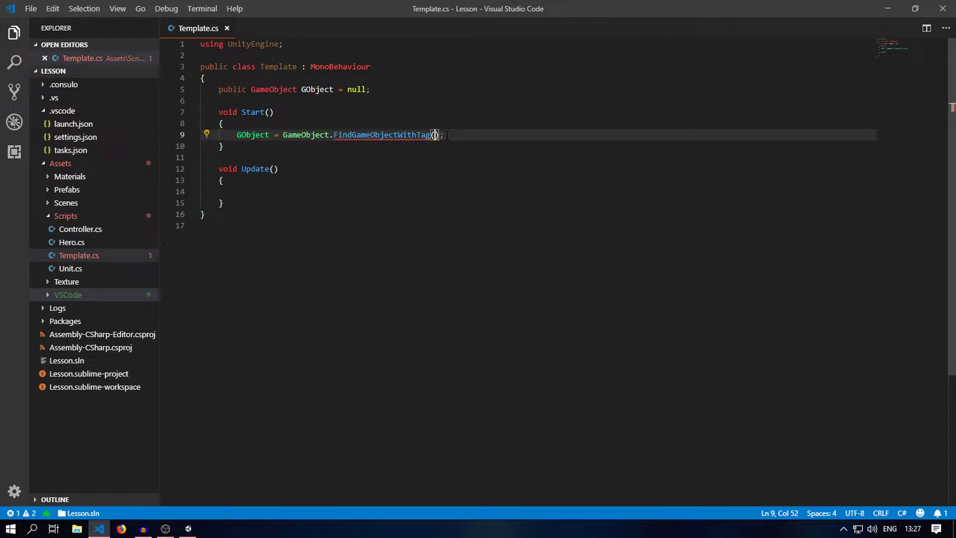
text(")
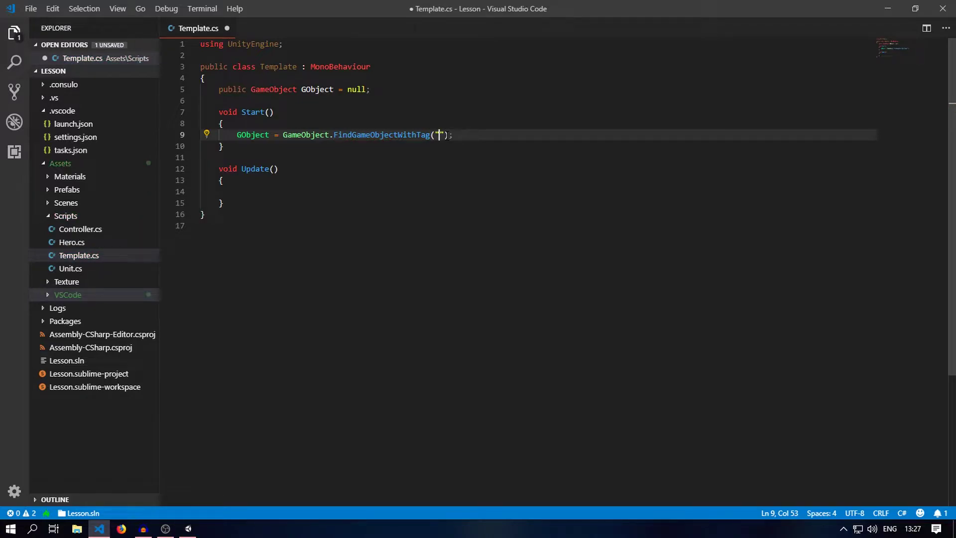
text(Light)
key(ctrl+s)
key(End)
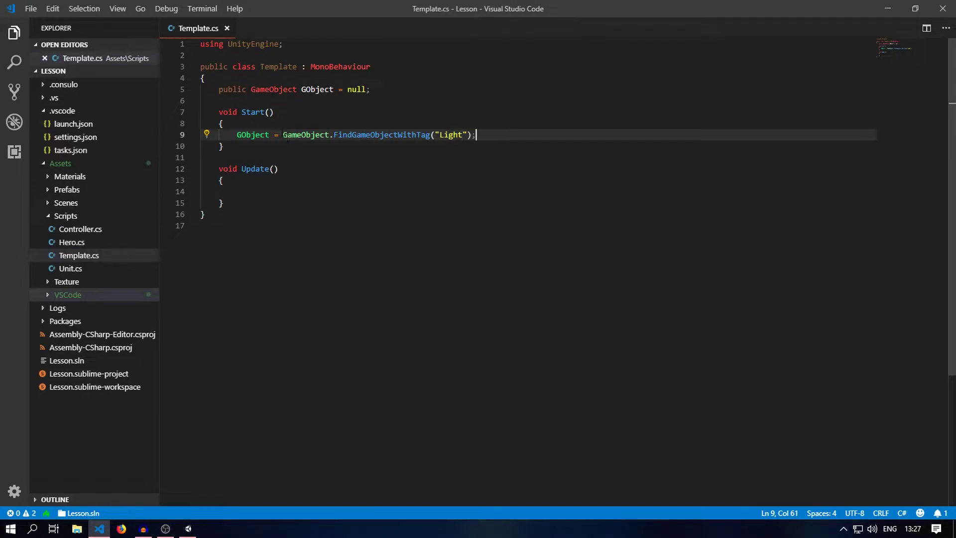
Remove a stray 'GObject.' typed on a new line 10.
key(Return)
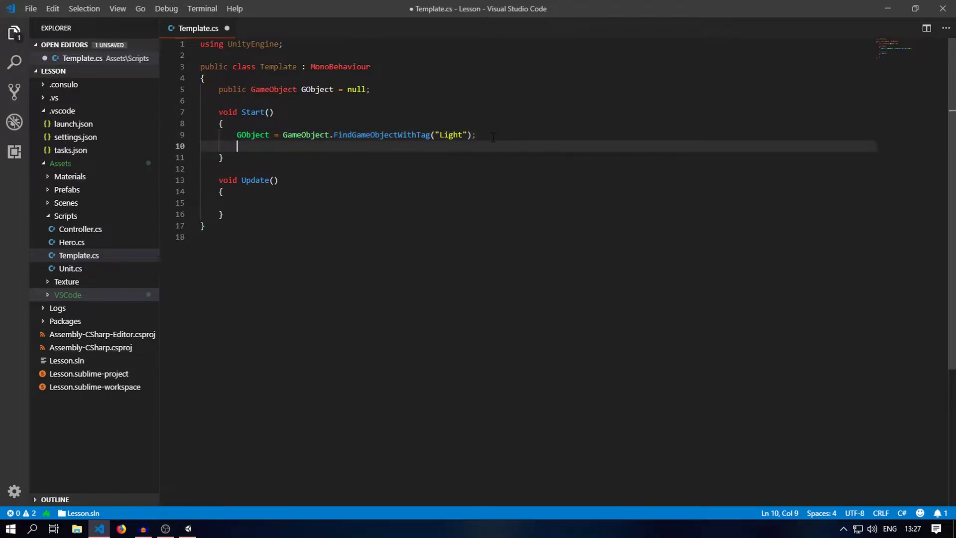
text(GObject.)
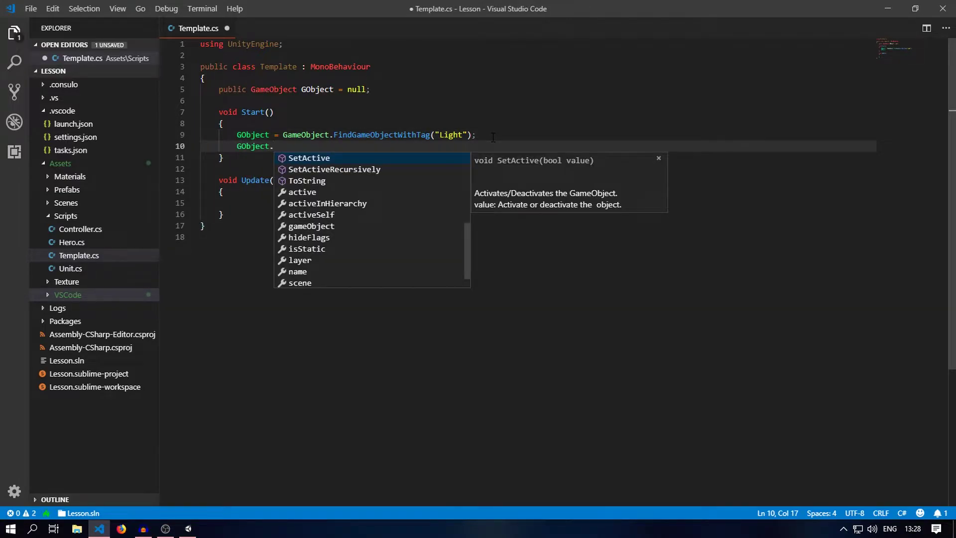
key(shift+Home)
key(BackSpace)
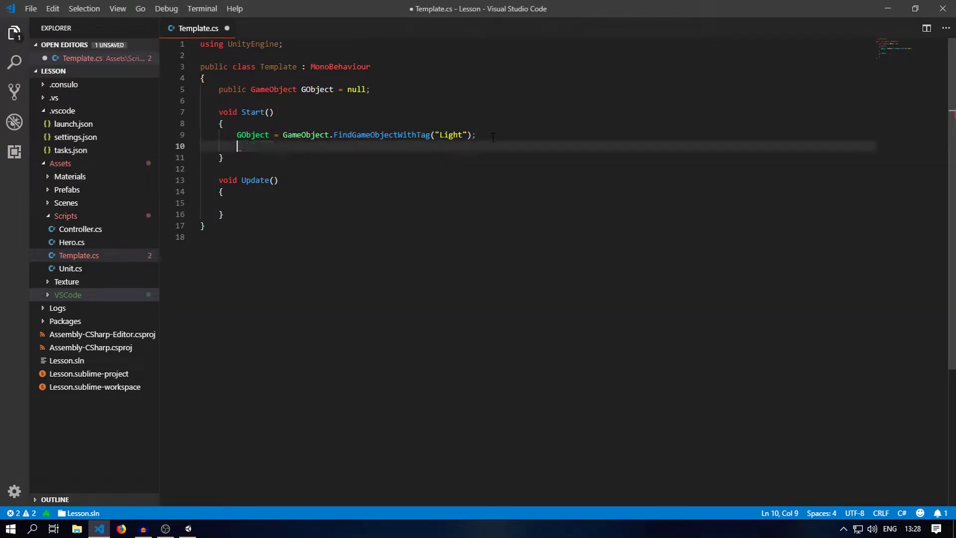
Delete the 'GObject = ' assignment from line 9 and place the cursor before the semicolon.
key(Up)
key(shift+Right)
key(shift+Right)
key(shift+Right)
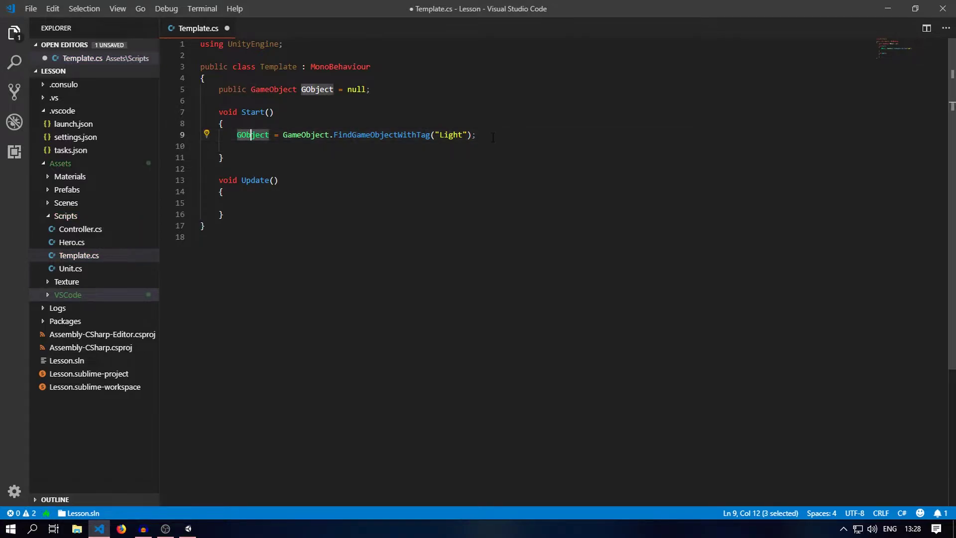
key(shift+Right)
key(shift+Right)
key(shift+Right)
key(shift+Right)
key(shift+Right)
key(shift+Right)
key(shift+Right)
key(BackSpace)
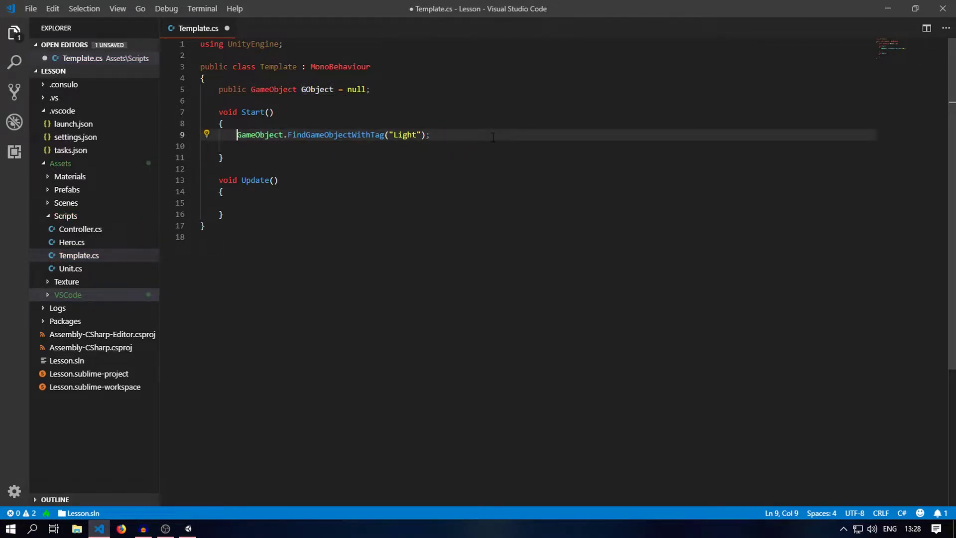
key(Down)
key(Up)
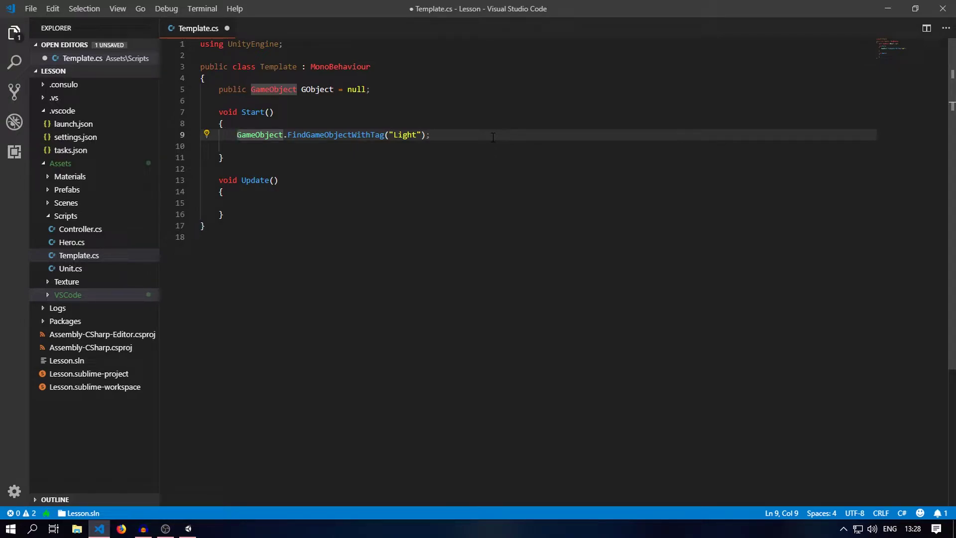
key(End)
key(Left)
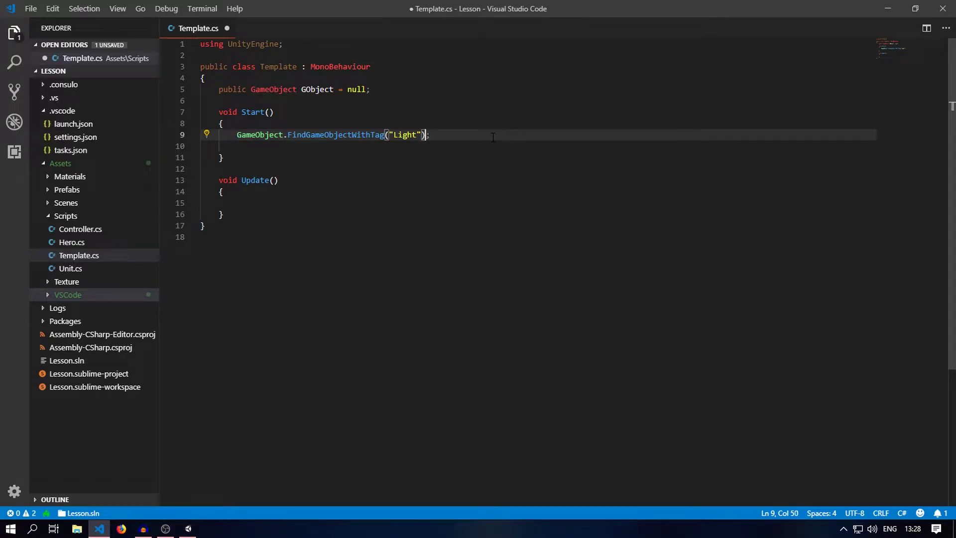
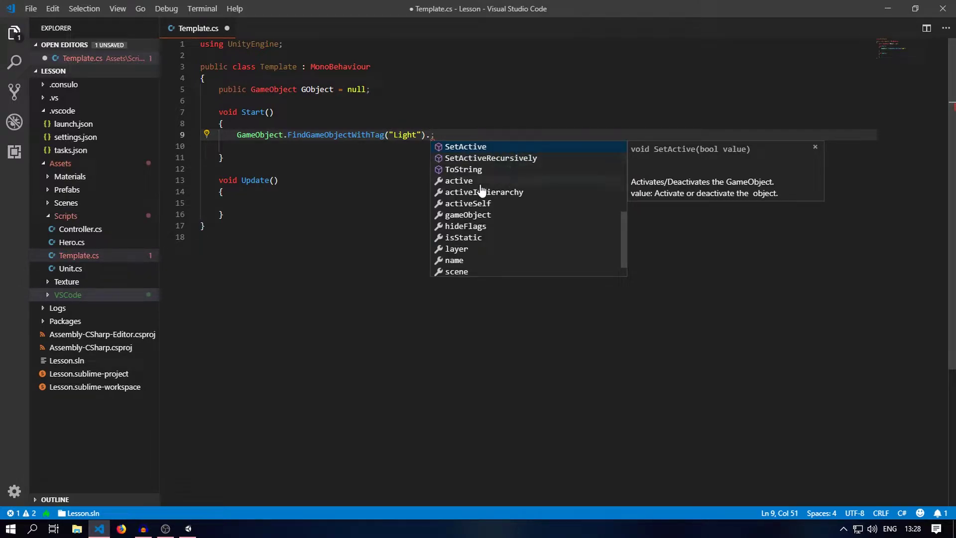
Append .SetActive(false); to the FindGameObjectWithTag("Light") call on line 9 and save Template.cs.
scroll(502, 209, down, 1)
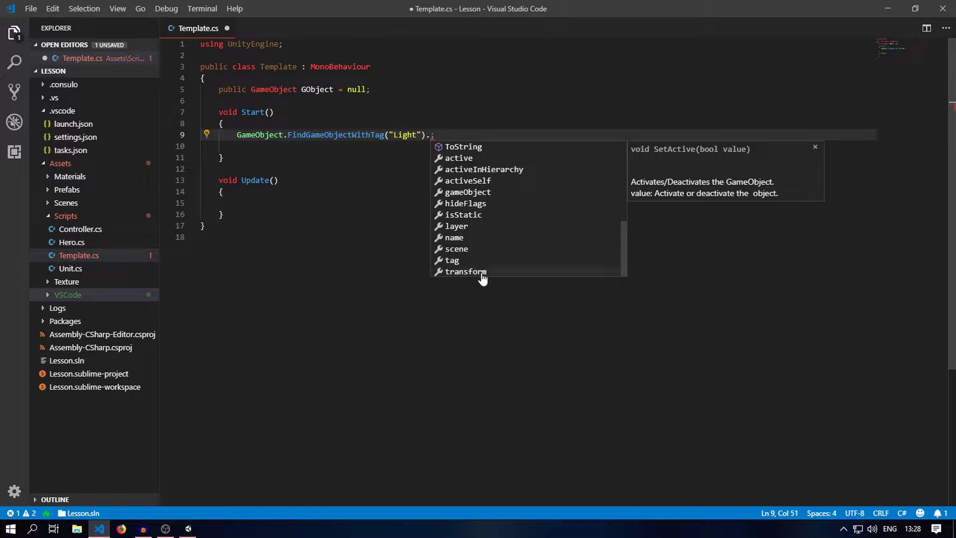
scroll(501, 209, up, 5)
scroll(517, 204, up, 2)
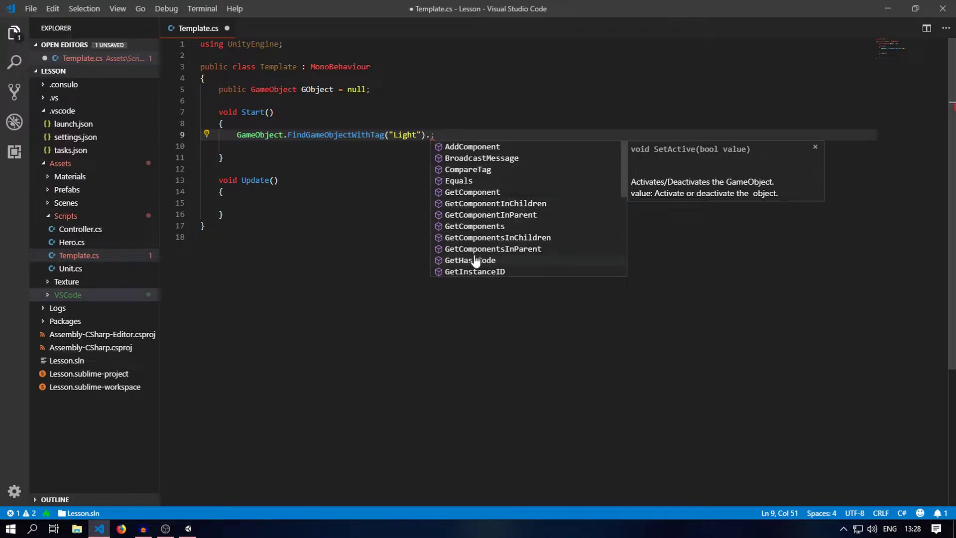
scroll(497, 248, down, 4)
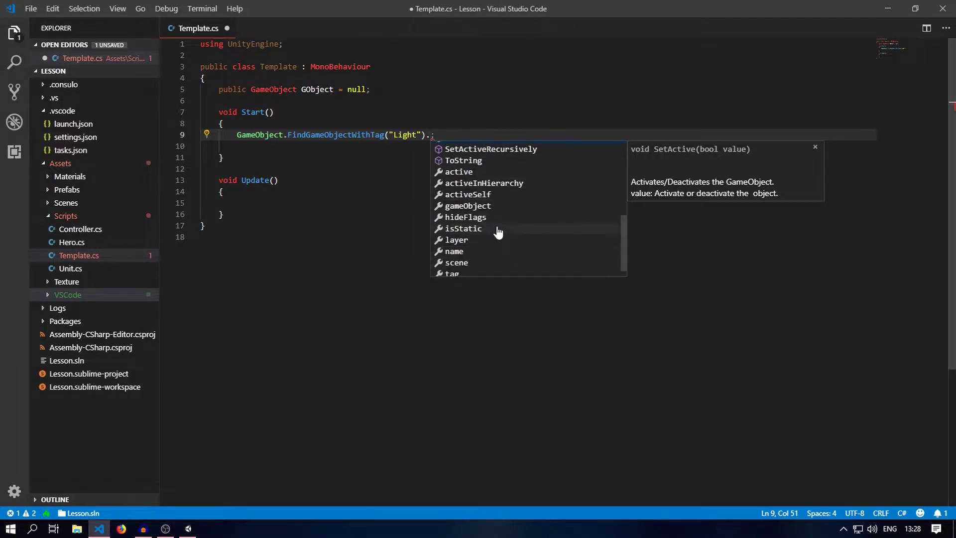
scroll(497, 229, down, 2)
scroll(493, 179, up, 2)
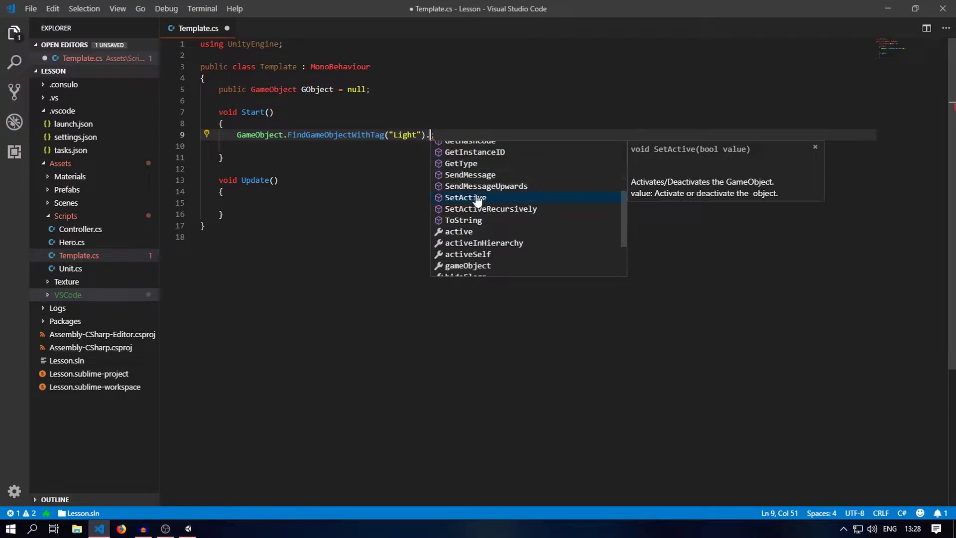
click(476, 199)
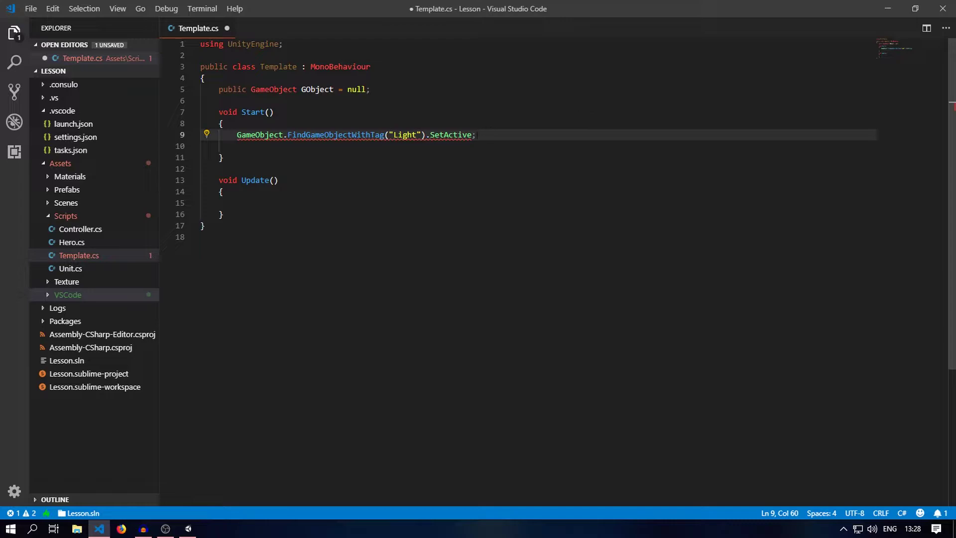
text(()
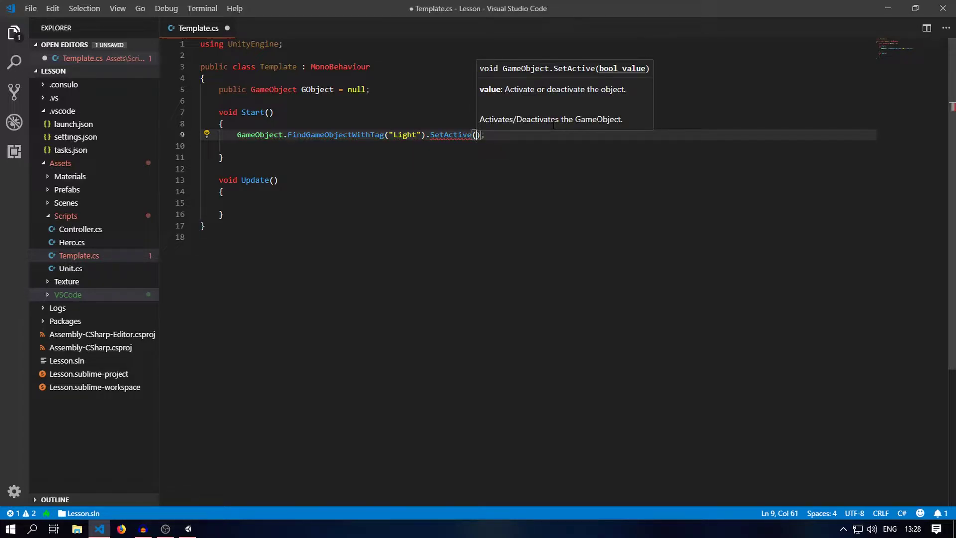
text(false))
key(End)
key(ctrl+s)
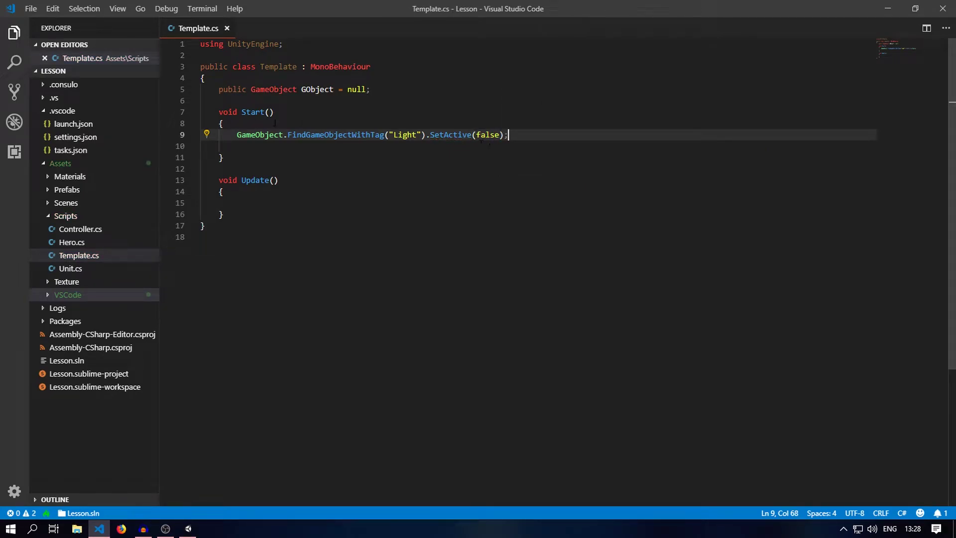
drag(237, 135, 519, 138)
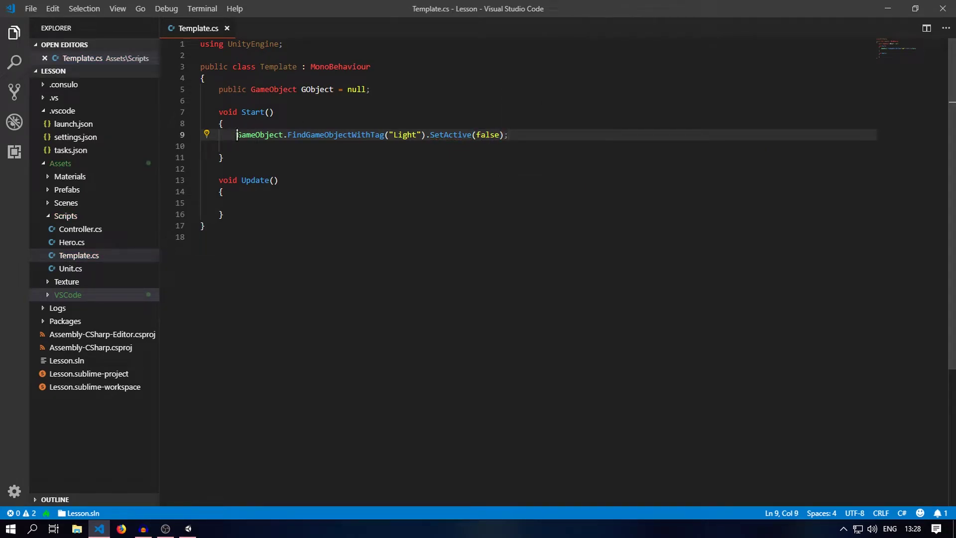
click(534, 136)
Play the scene in Unity, confirm Point Light (3) is deactivated, then go back to Template.cs.
click(188, 528)
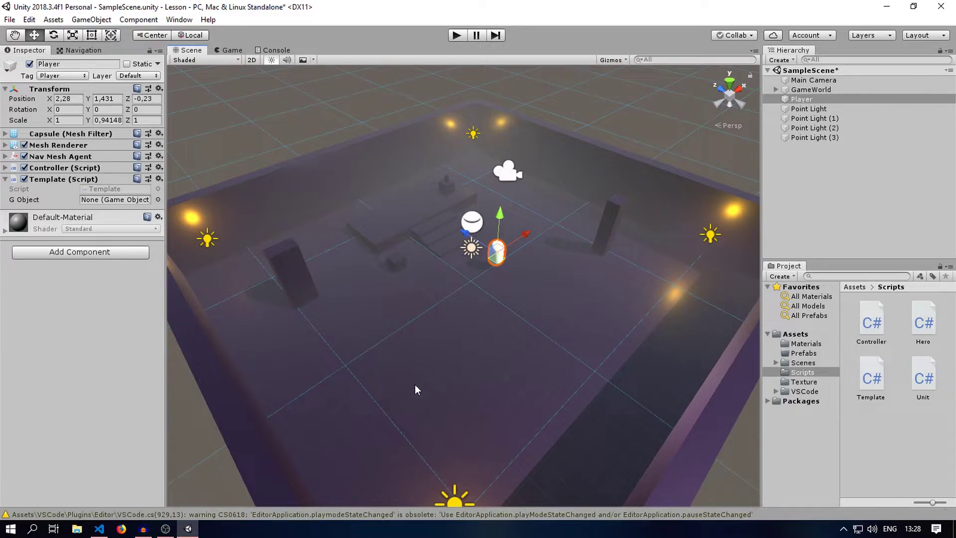
click(455, 36)
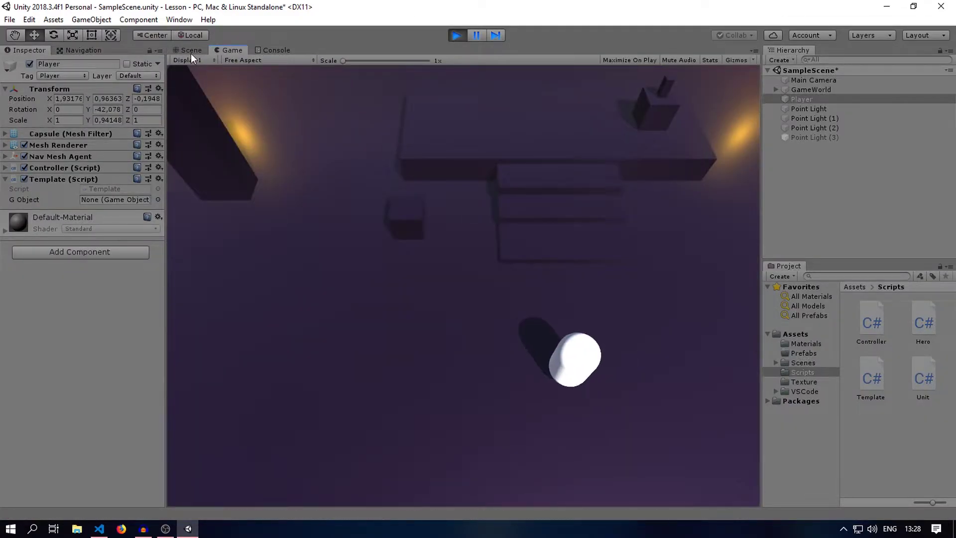
click(191, 51)
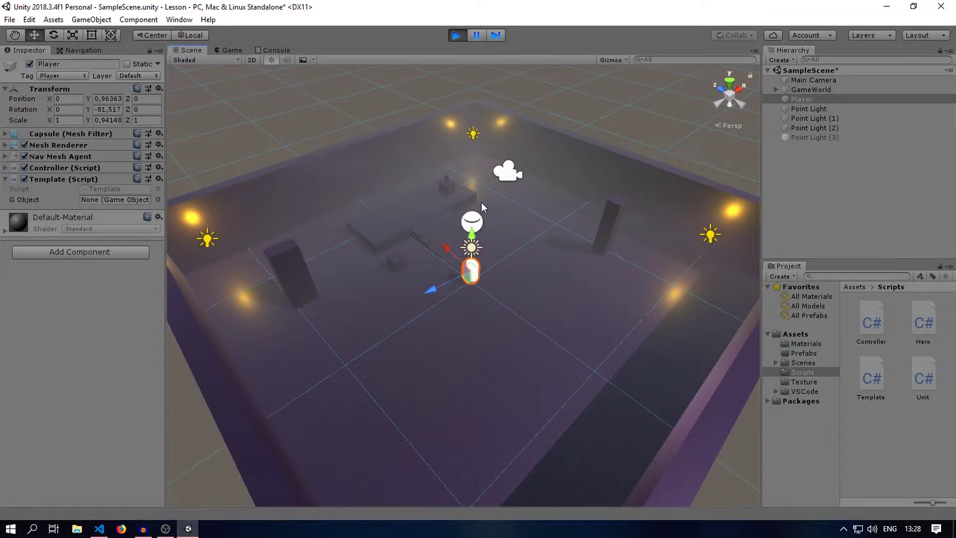
right_drag(481, 202, 483, 420)
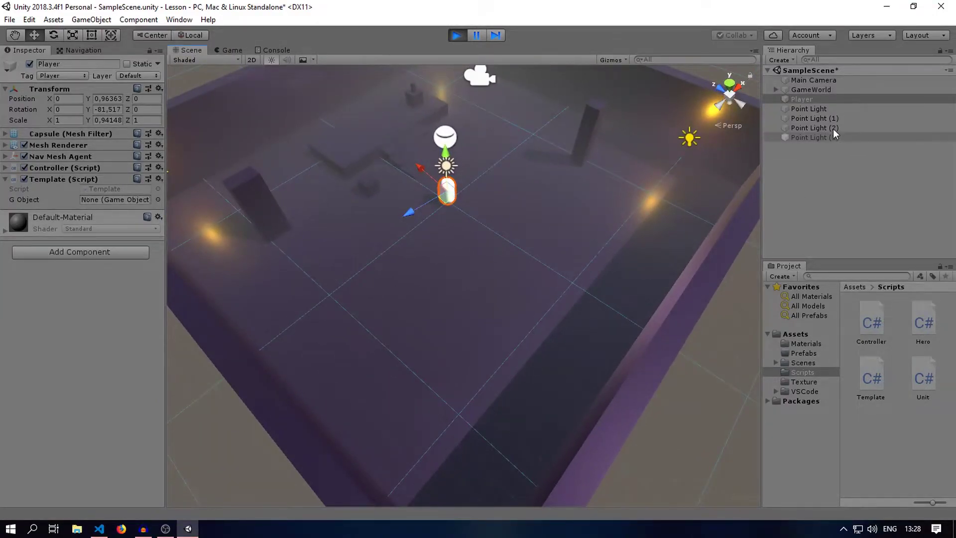
click(787, 136)
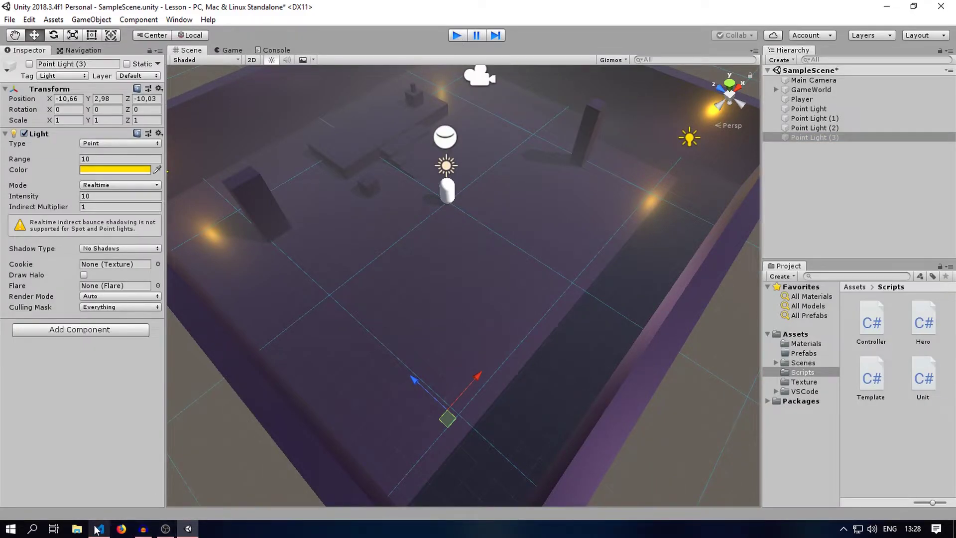
click(97, 528)
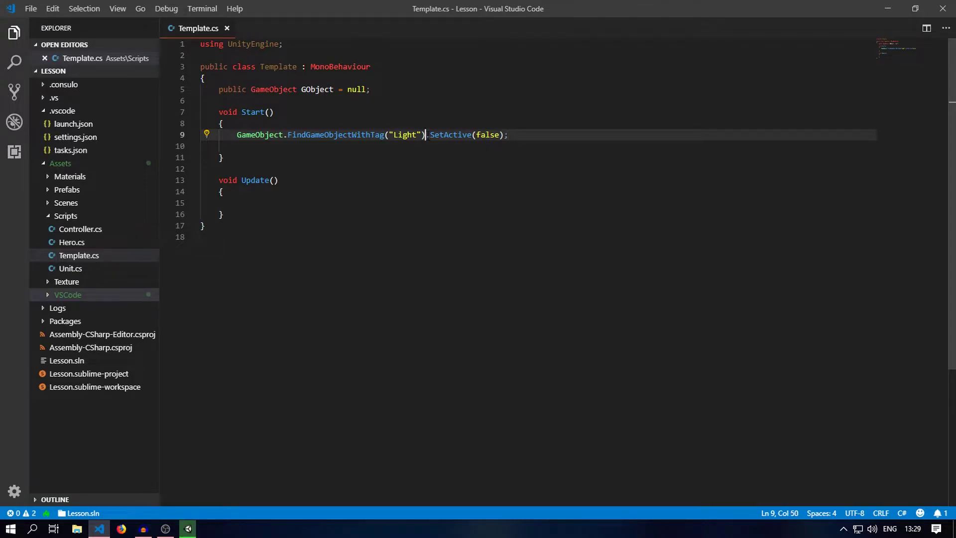
Remove .SetActive(false) from line 9, paste the remaining FindGameObjectWithTag call into Update(), and save.
drag(427, 134, 503, 134)
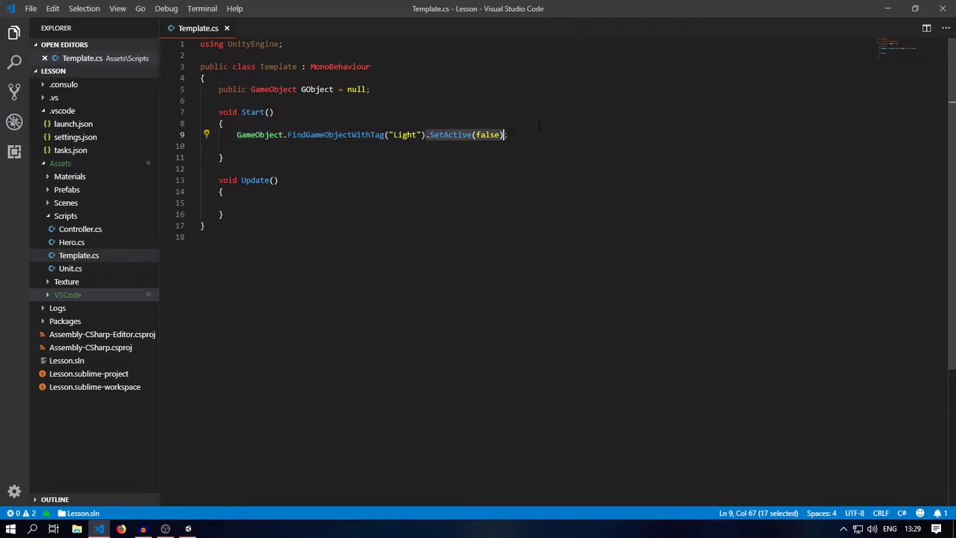
key(BackSpace)
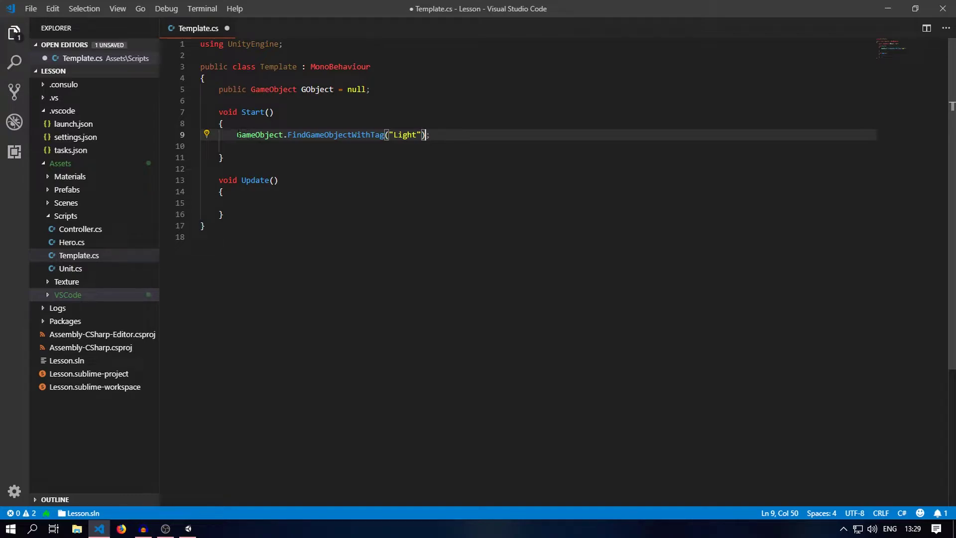
drag(237, 134, 424, 134)
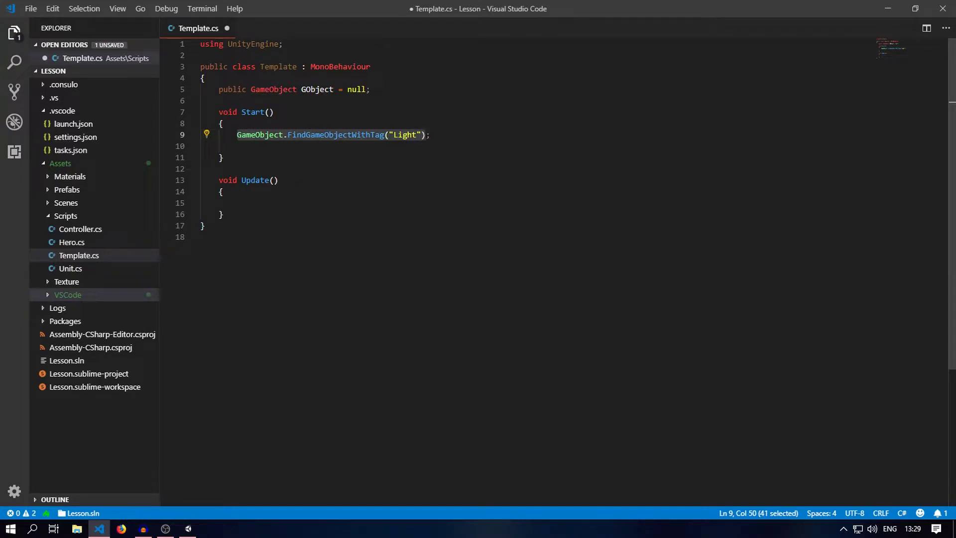
click(298, 203)
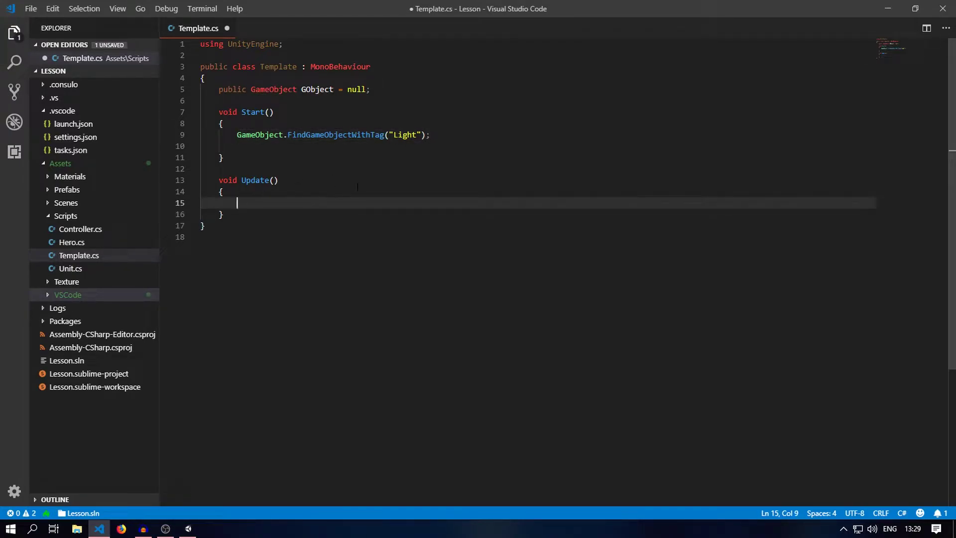
text(GameObject.FindGameObjectWithTag("Light"))
key(ctrl+s)
Delete the pasted call from Update(), leave one blank line there, and save Template.cs.
drag(237, 202, 265, 203)
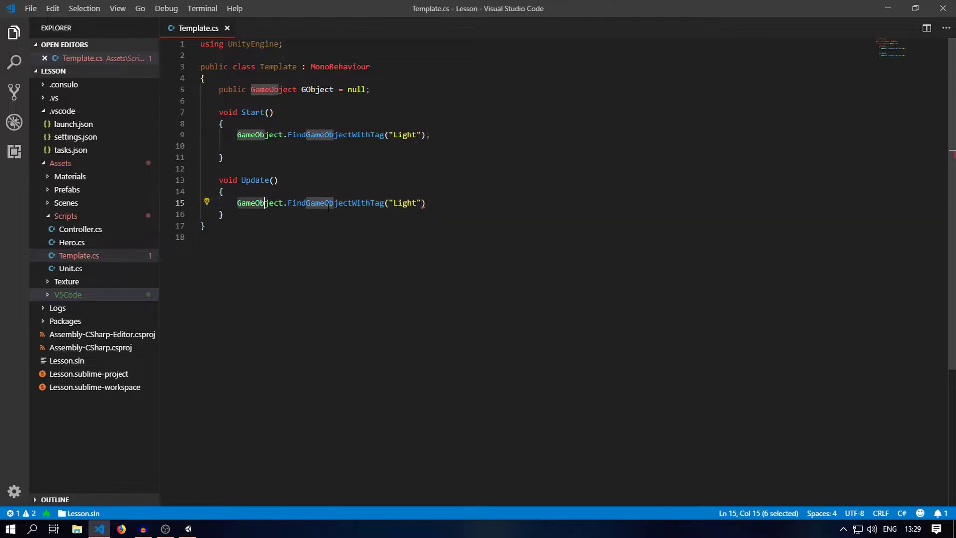
drag(328, 205, 426, 203)
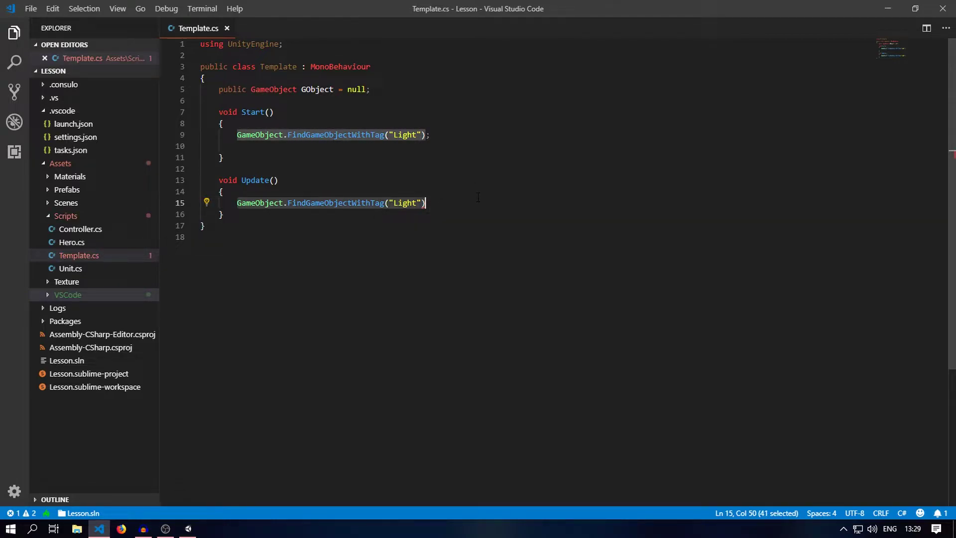
key(BackSpace)
key(BackSpace)
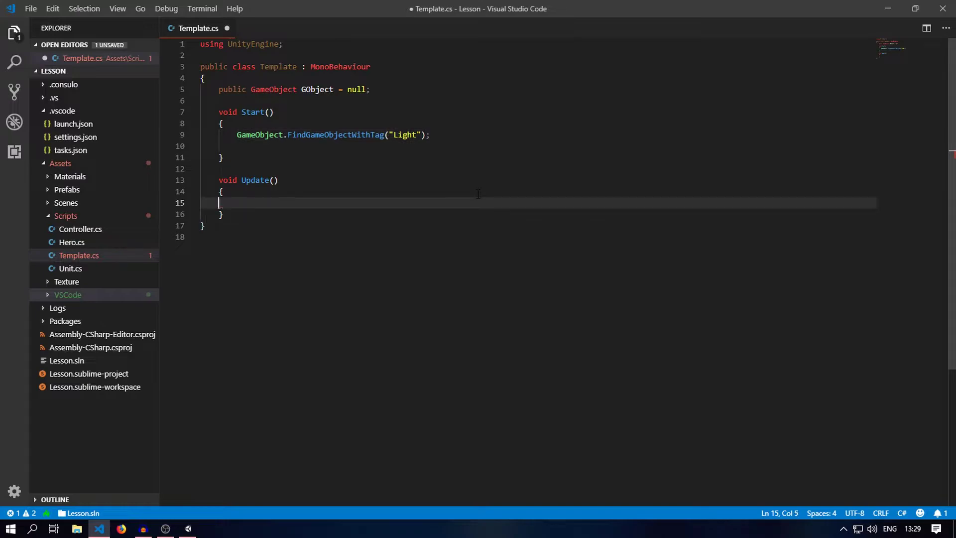
key(BackSpace)
key(BackSpace)
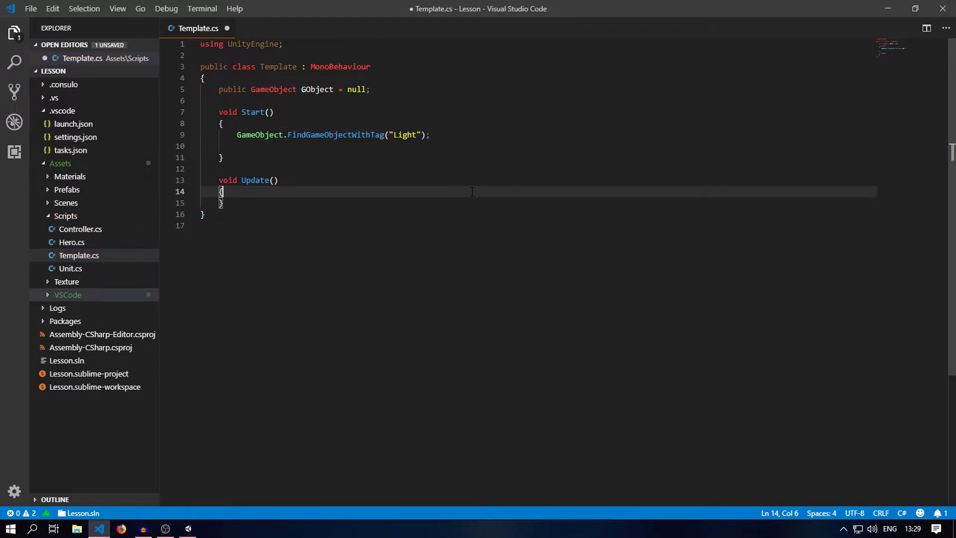
key(Return)
key(ctrl+s)
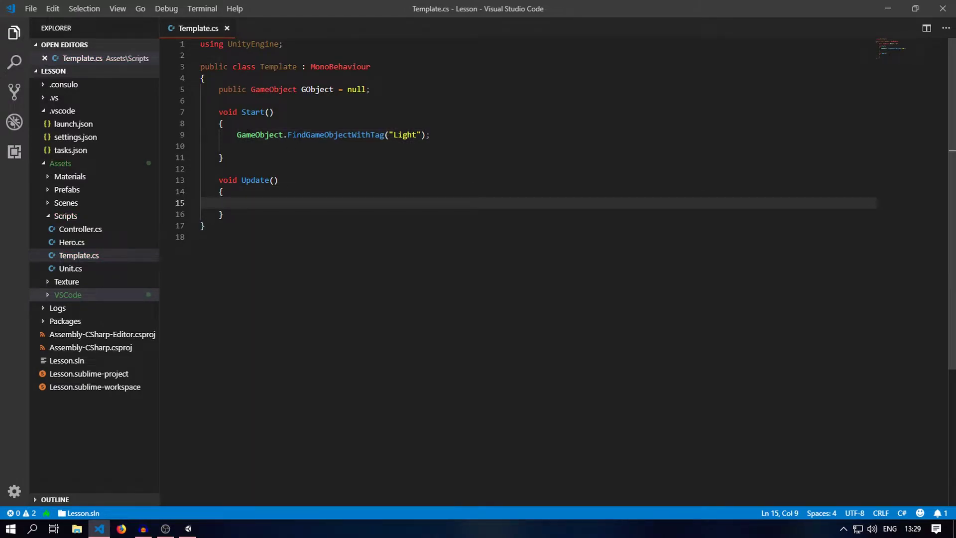
Highlight the FindGameObjectWithTag call, Start() and the public keyword while explaining the code.
drag(287, 135, 384, 135)
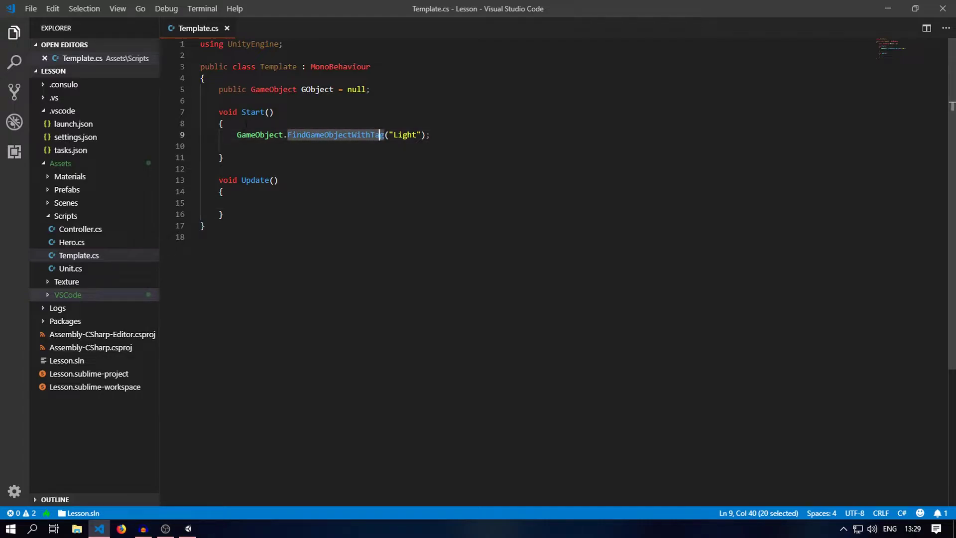
drag(241, 111, 274, 112)
click(274, 111)
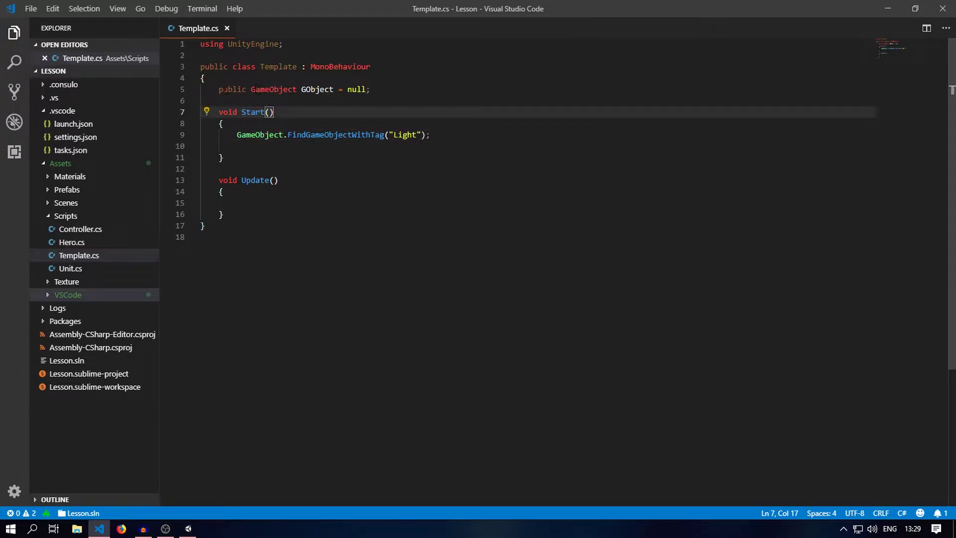
drag(219, 89, 246, 89)
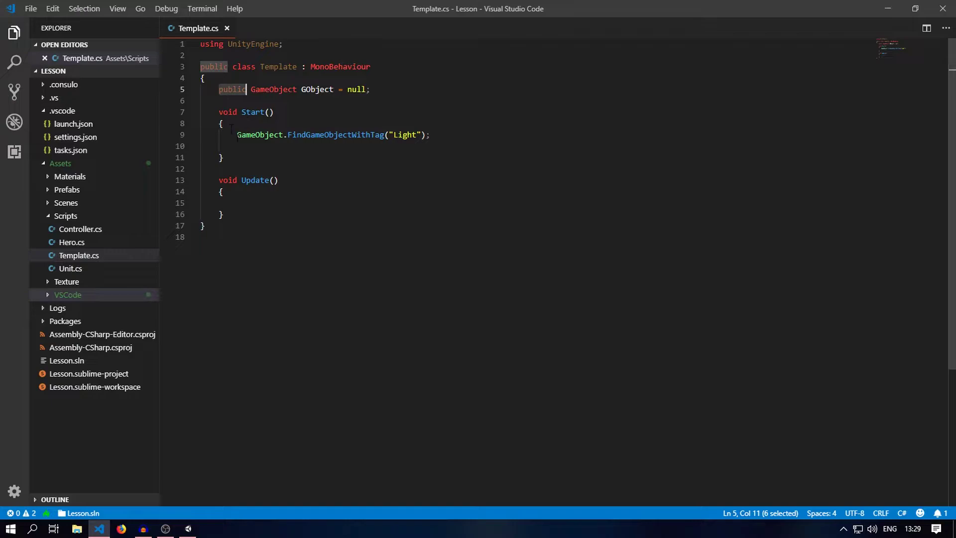
click(250, 204)
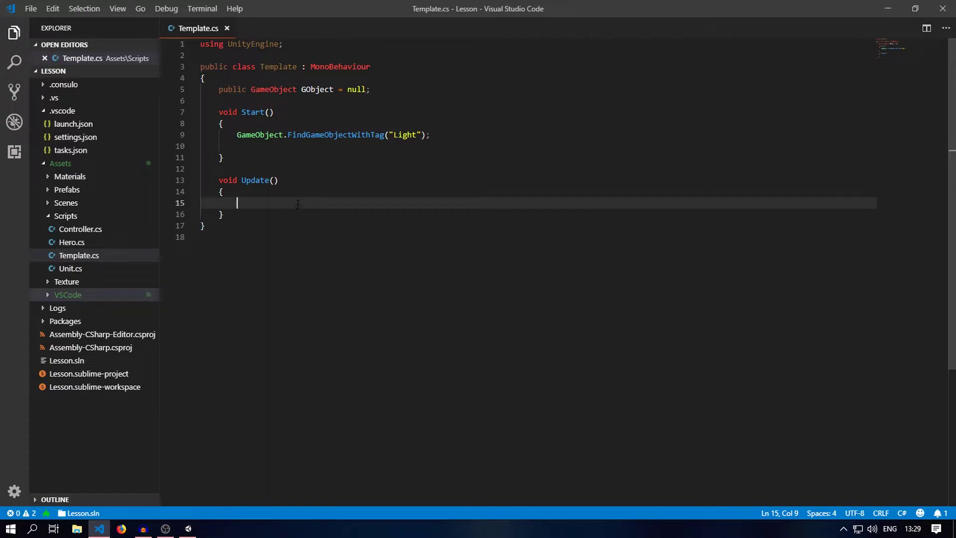
drag(237, 134, 426, 134)
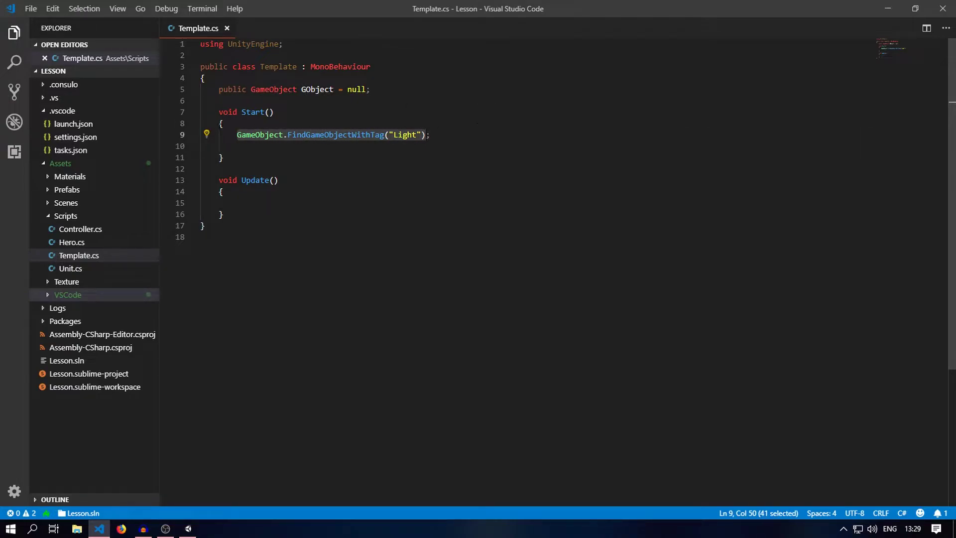
click(237, 135)
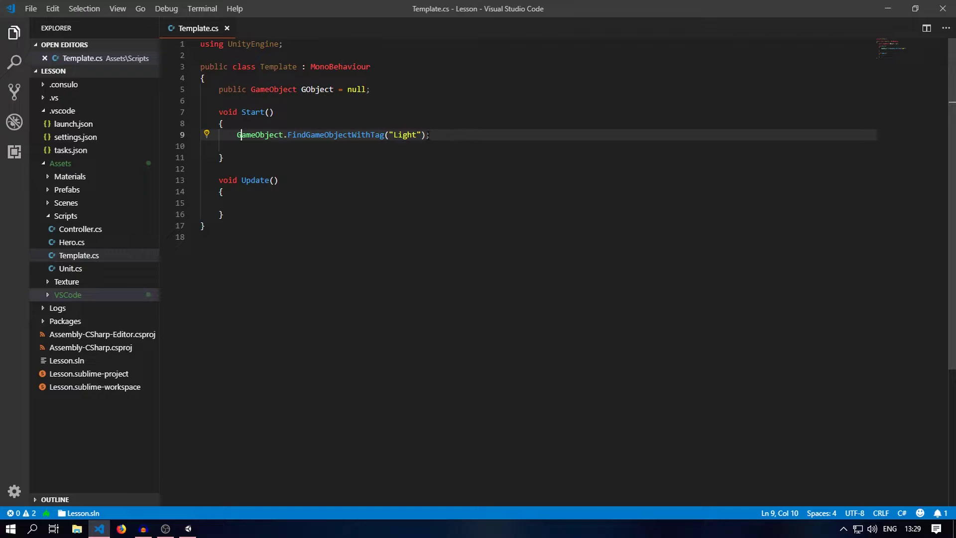
Point out the GObject field on line 5 and put the caret right after GameObject.
click(424, 134)
click(297, 89)
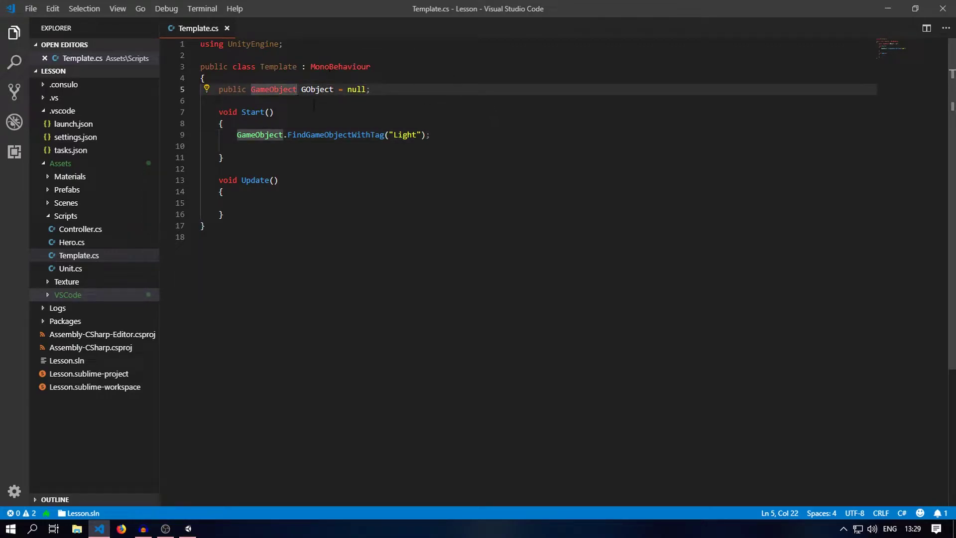
double_click(313, 90)
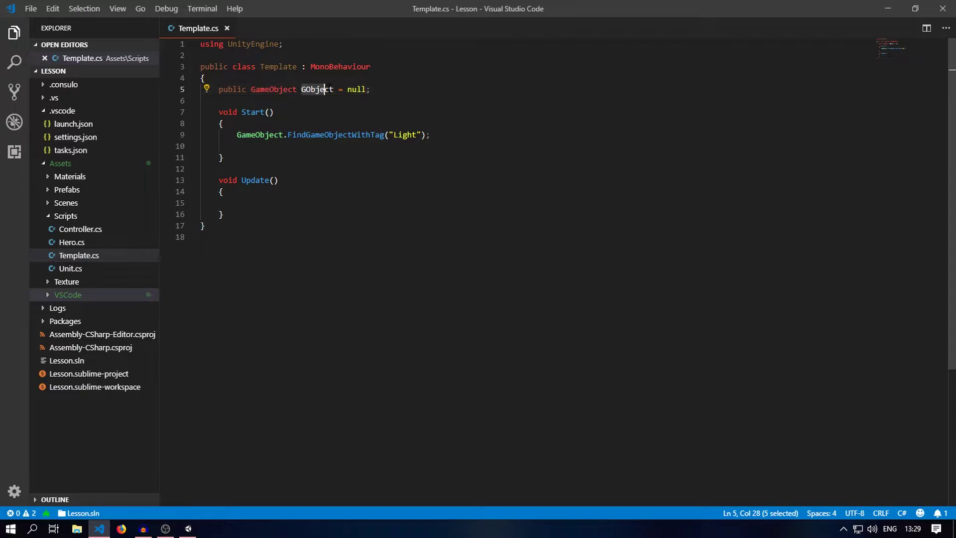
click(297, 90)
Change the line 5 field type to GameObject[] and save Template.cs.
text([)
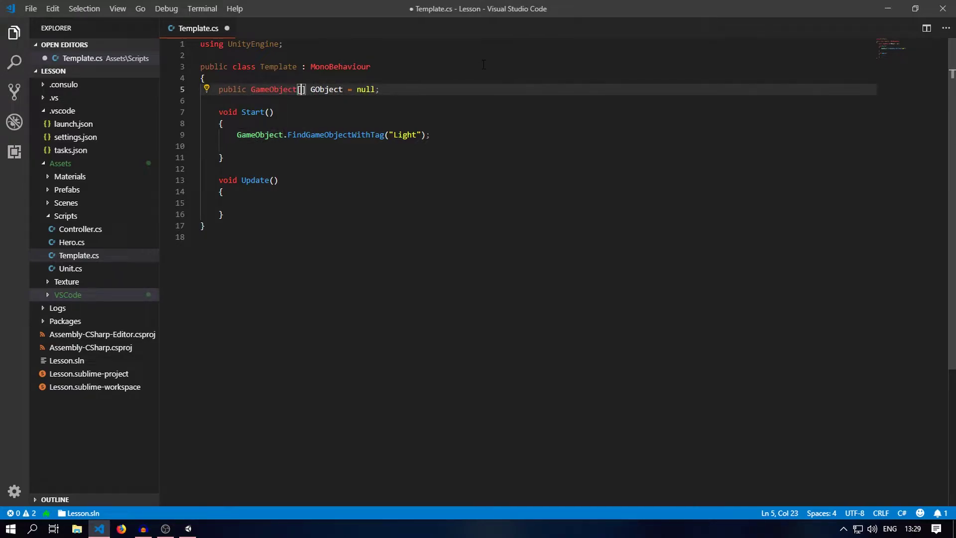
click(422, 83)
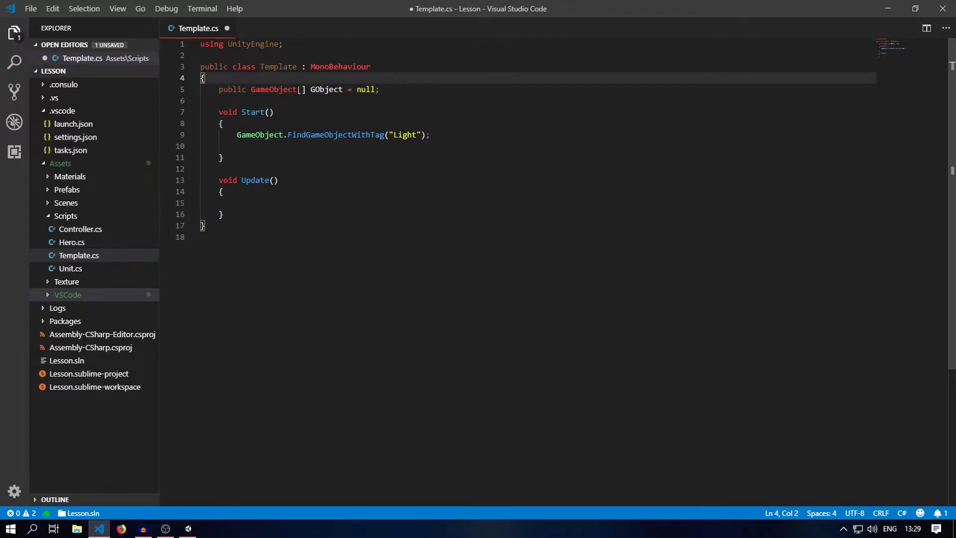
click(439, 89)
key(ctrl+s)
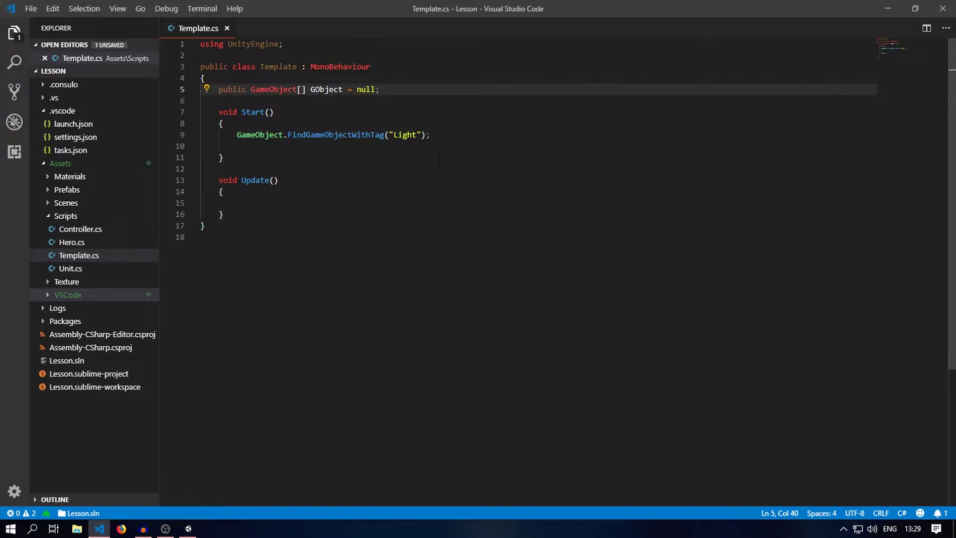
Delete the = null initialiser so the field reads public GameObject[] GObject; and save.
key(Down)
key(Down)
key(Down)
key(Home)
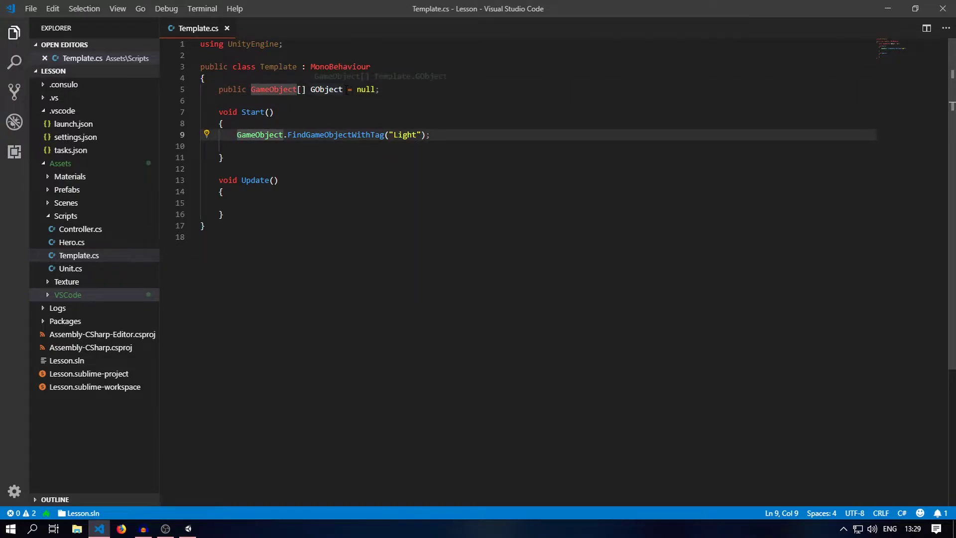
drag(344, 90, 378, 90)
key(BackSpace)
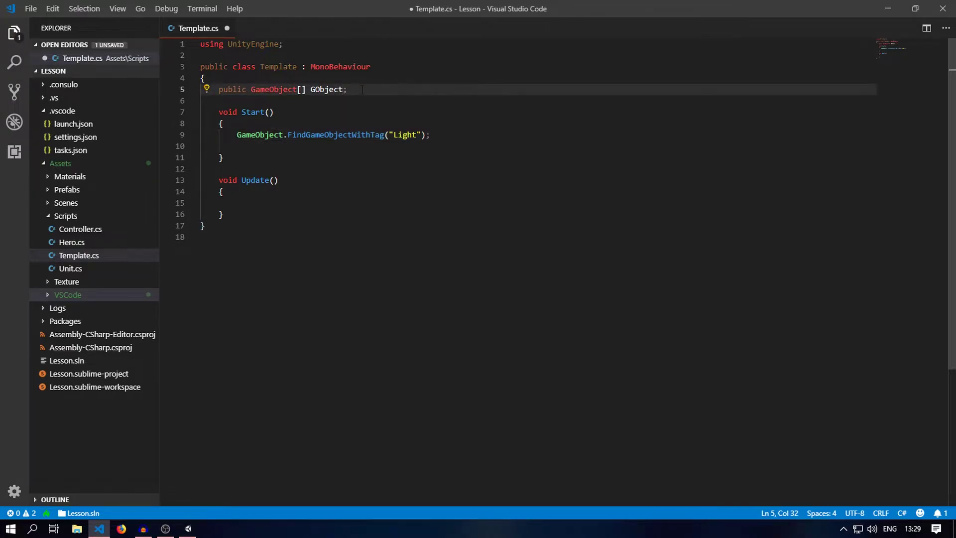
key(ctrl+s)
drag(247, 89, 305, 90)
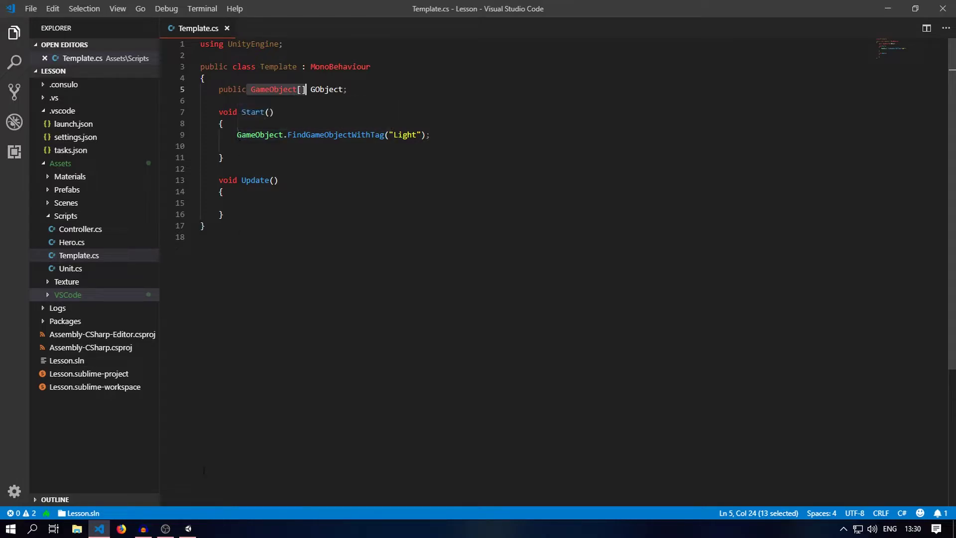
On the Player in Unity, expand the G Object array, set Size to 5, then back to 0.
key(alt+Tab)
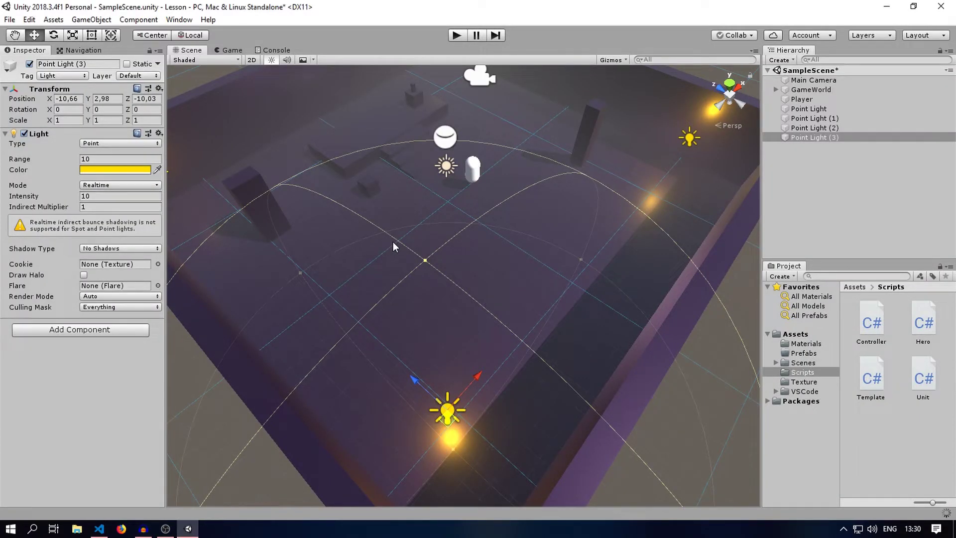
click(806, 100)
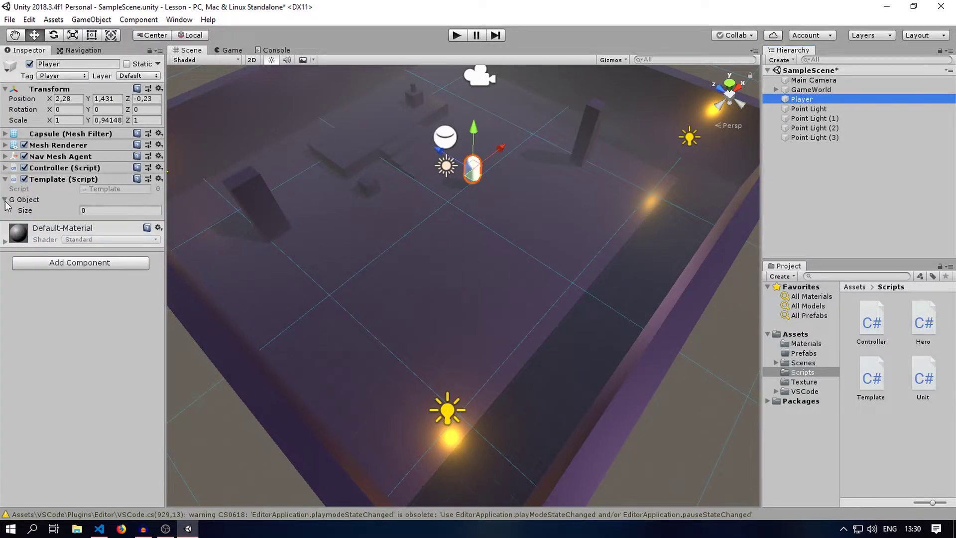
click(5, 200)
click(5, 200)
click(95, 211)
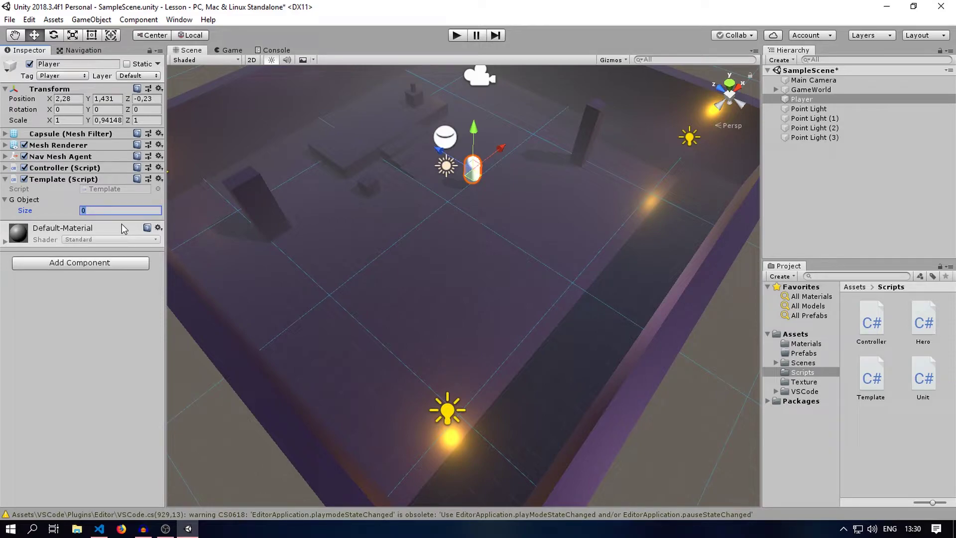
text(5)
key(Return)
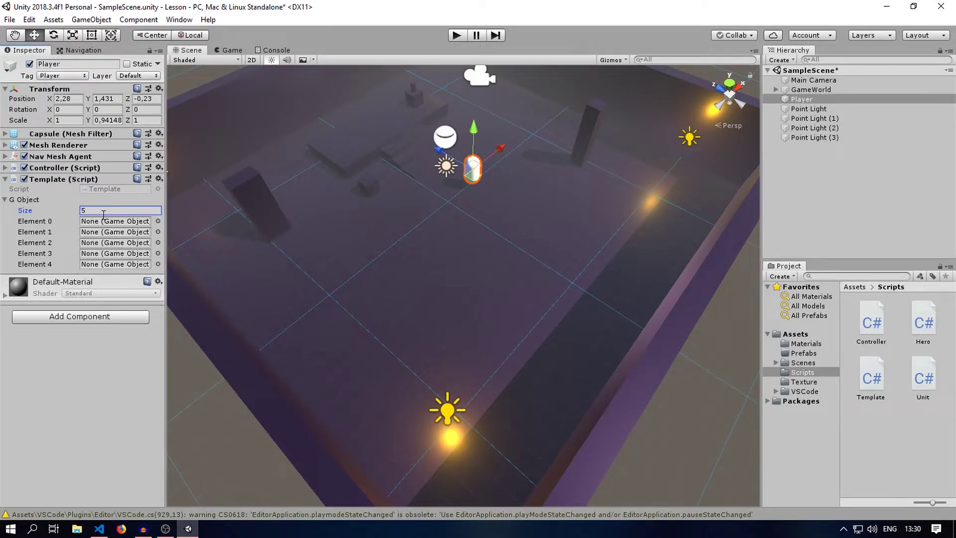
text(0)
key(Return)
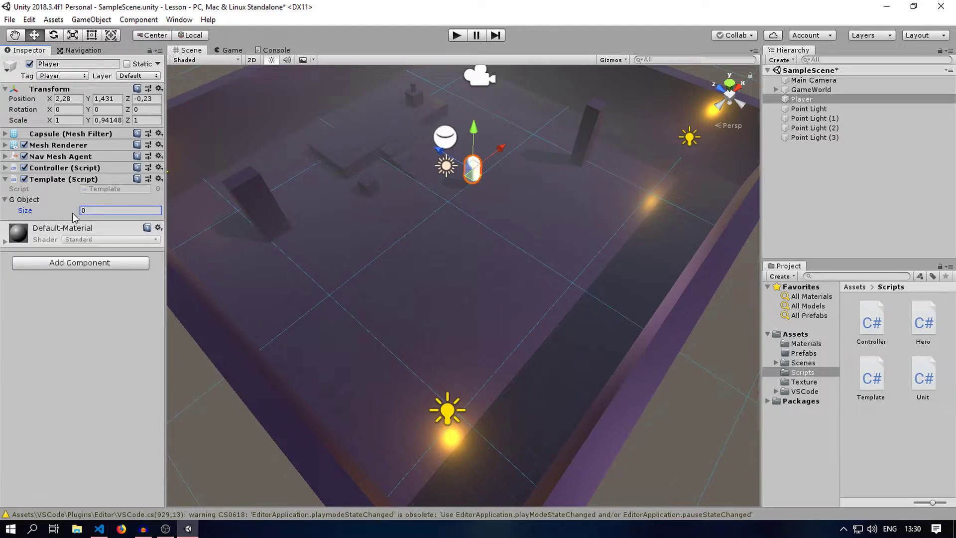
key(alt+Tab)
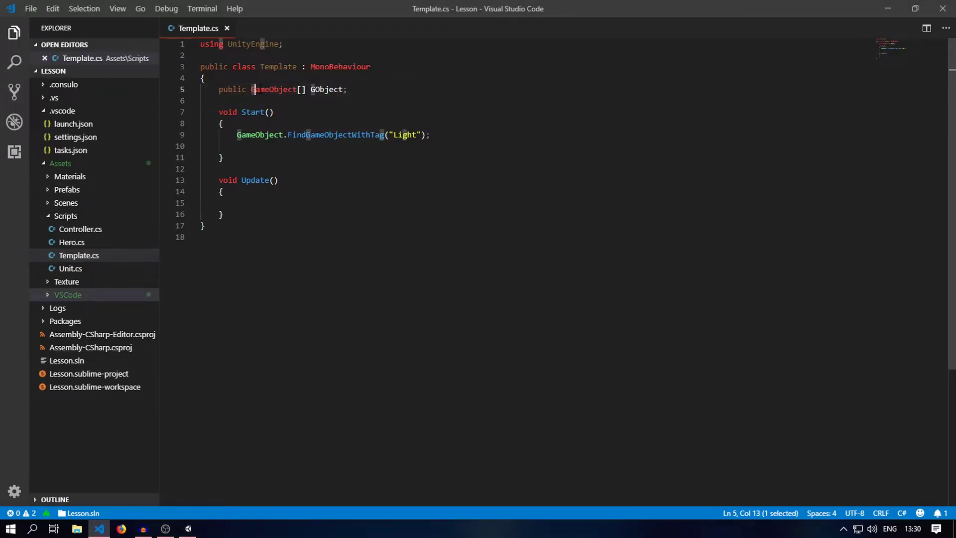
drag(251, 89, 297, 89)
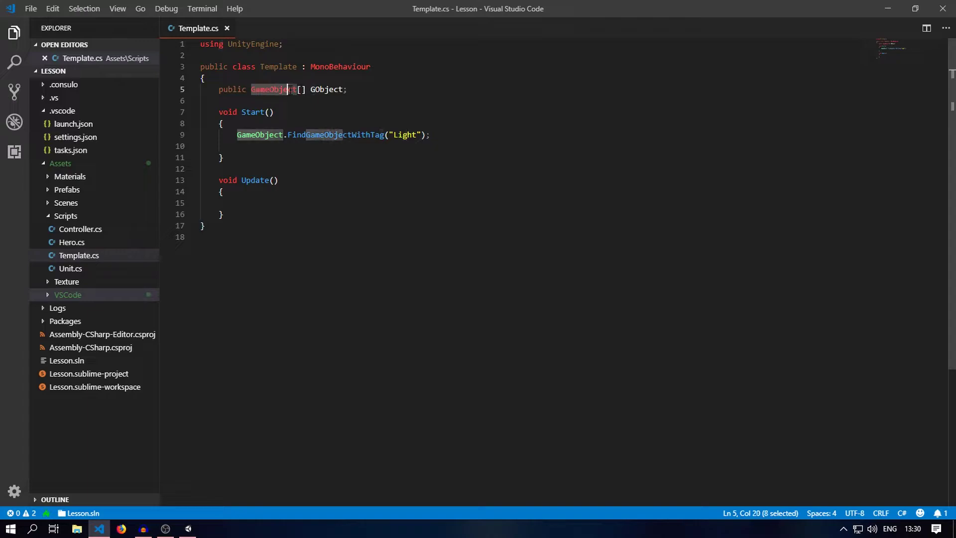
mouse_move(280, 89)
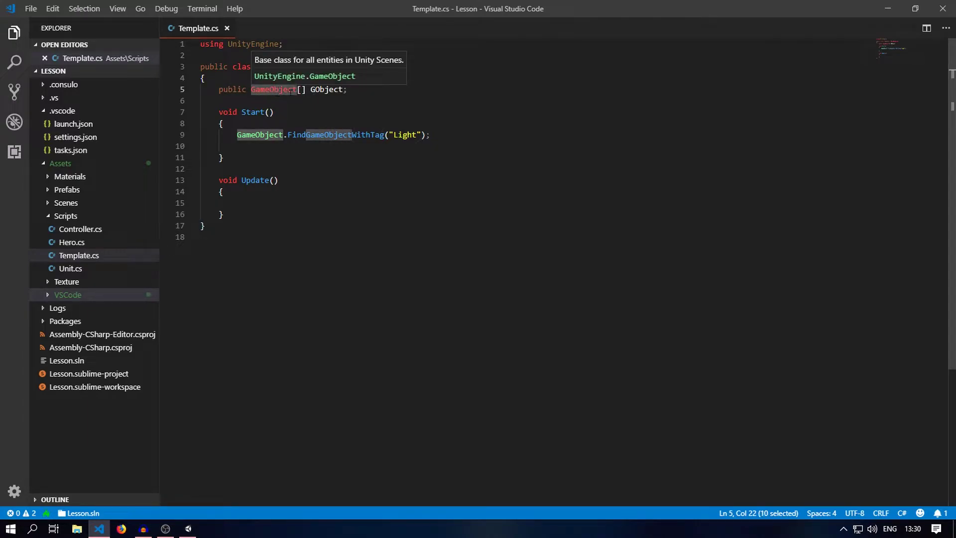
click(246, 144)
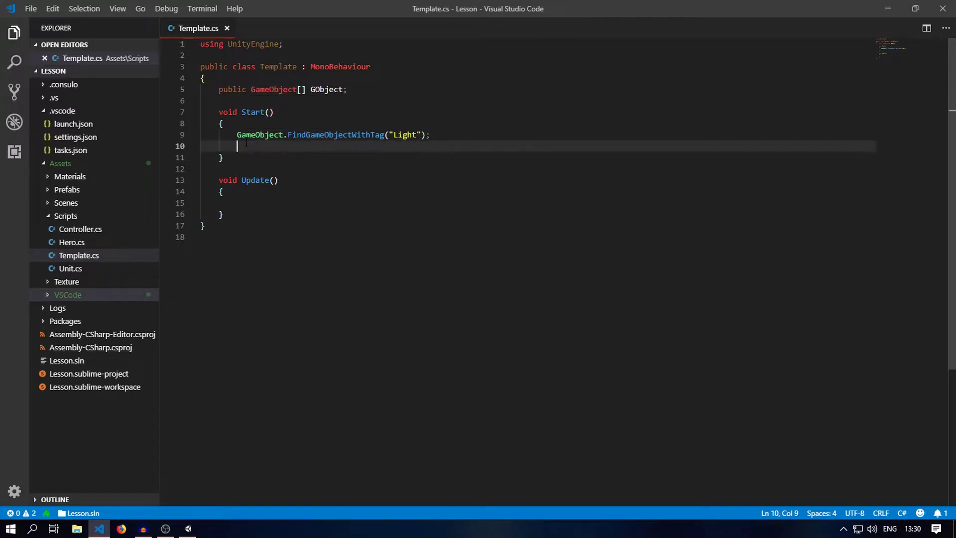
click(237, 135)
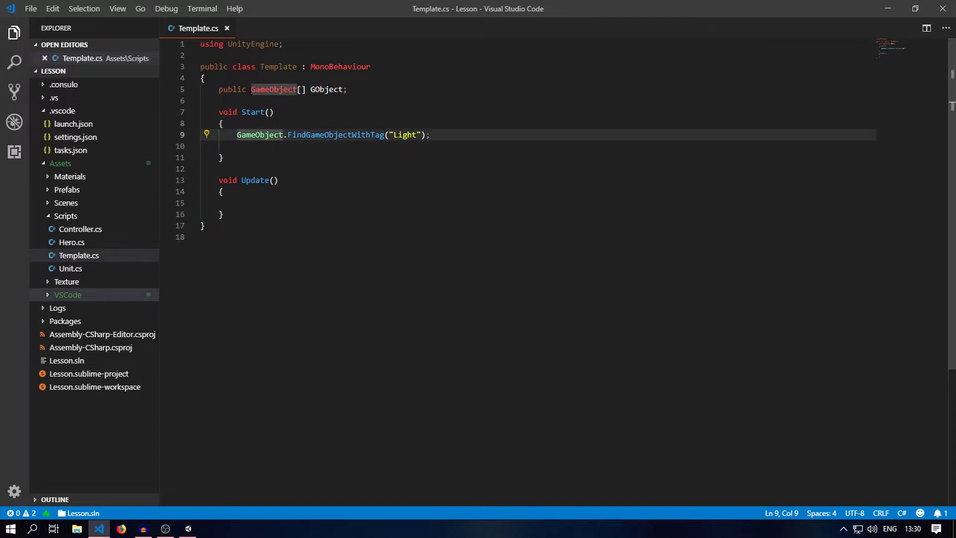
drag(251, 89, 298, 89)
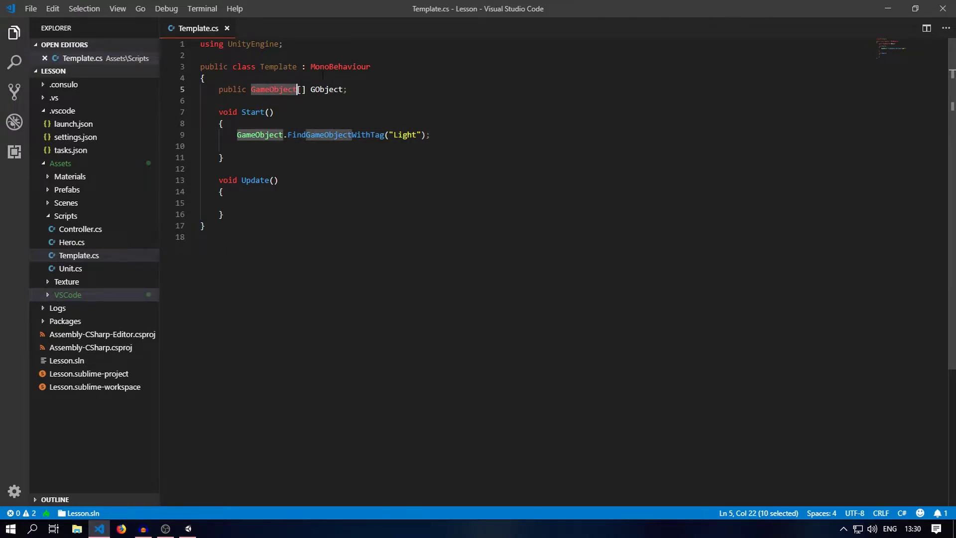
click(261, 100)
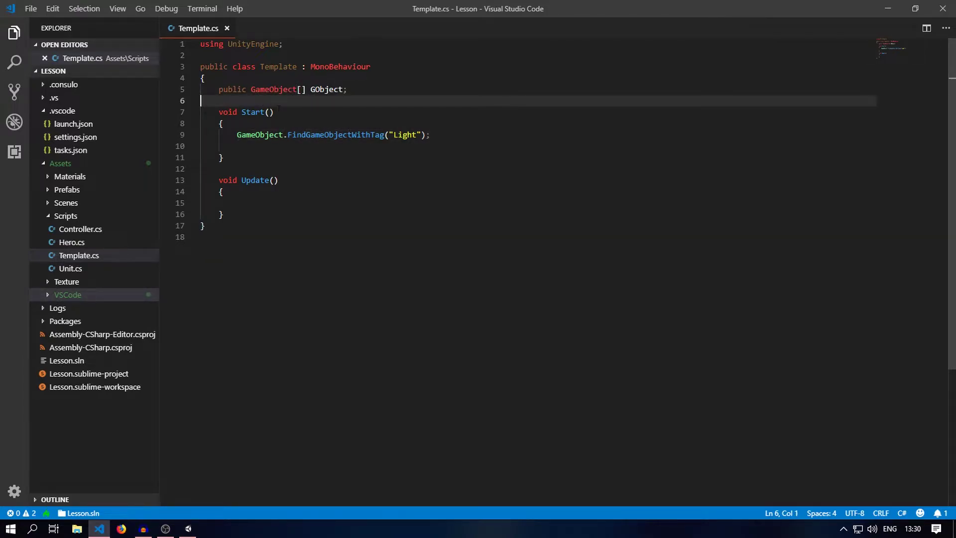
click(251, 146)
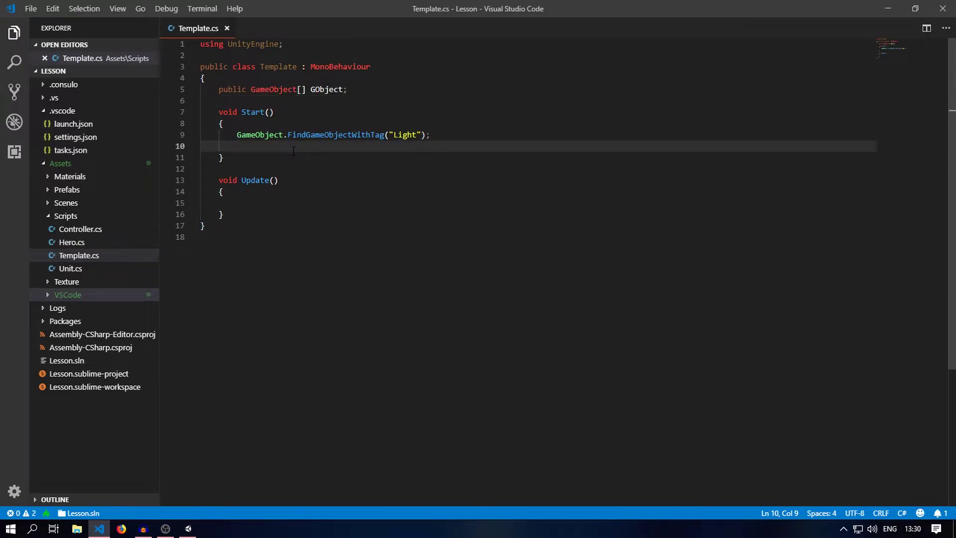
key(Up)
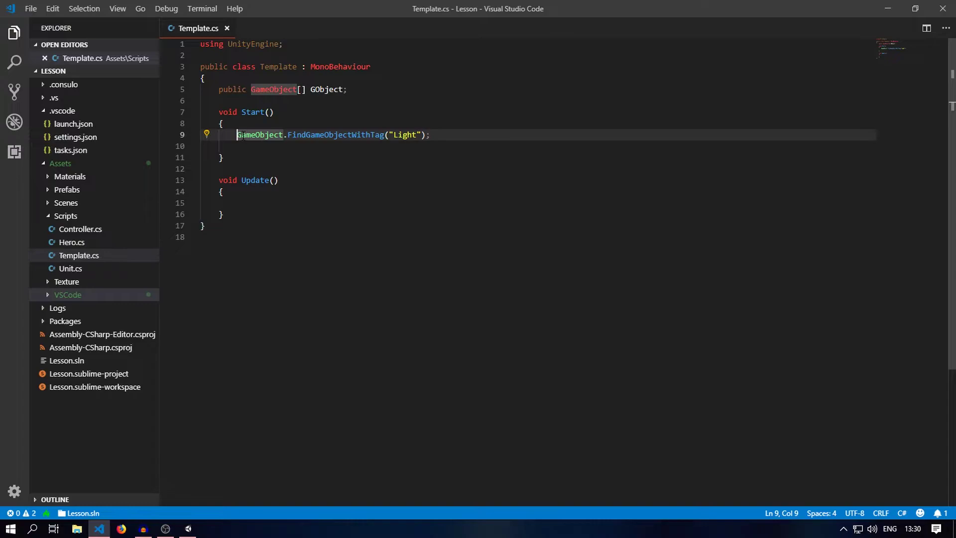
drag(461, 134, 236, 135)
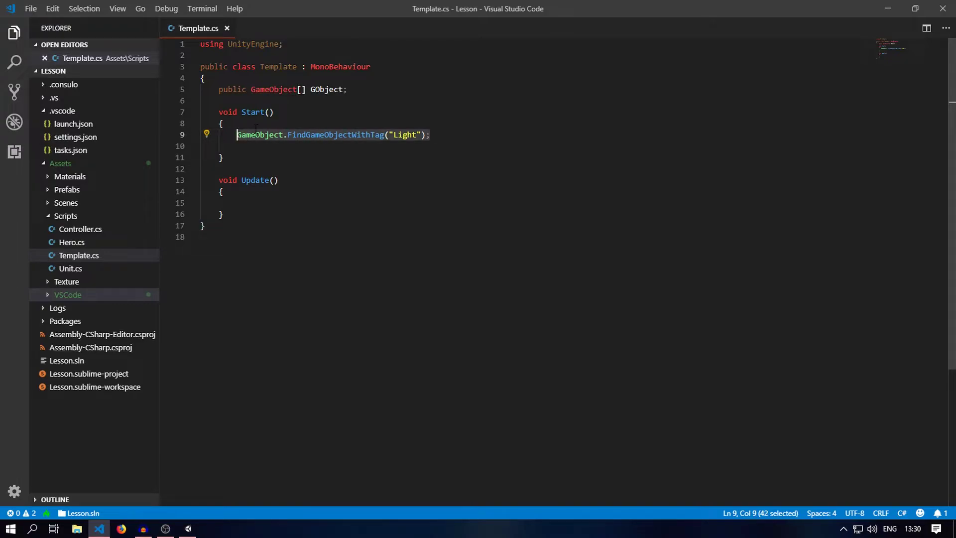
Write line 9 as GObject = GameObject.FindGameObjectsWithTag("Light"); and save Template.cs.
text(GObject)
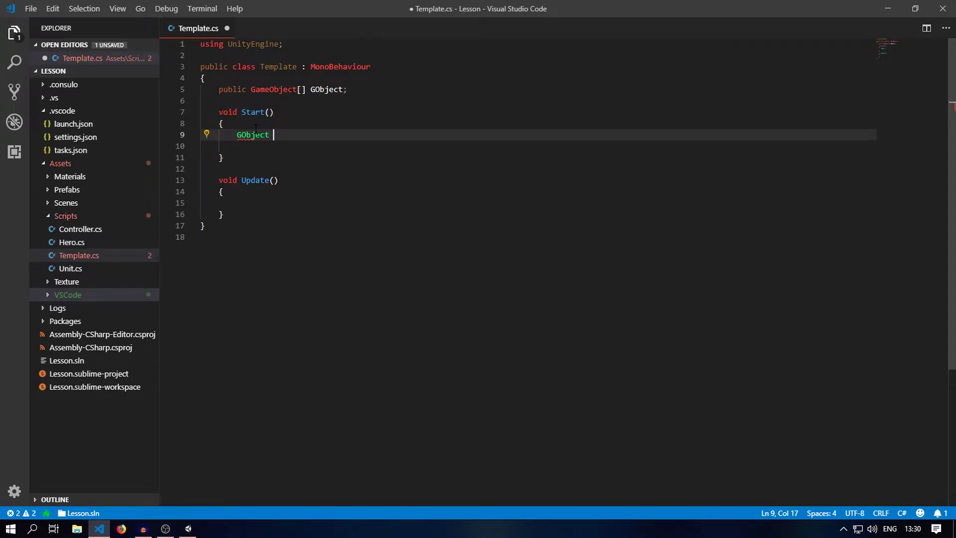
text( = GameObject)
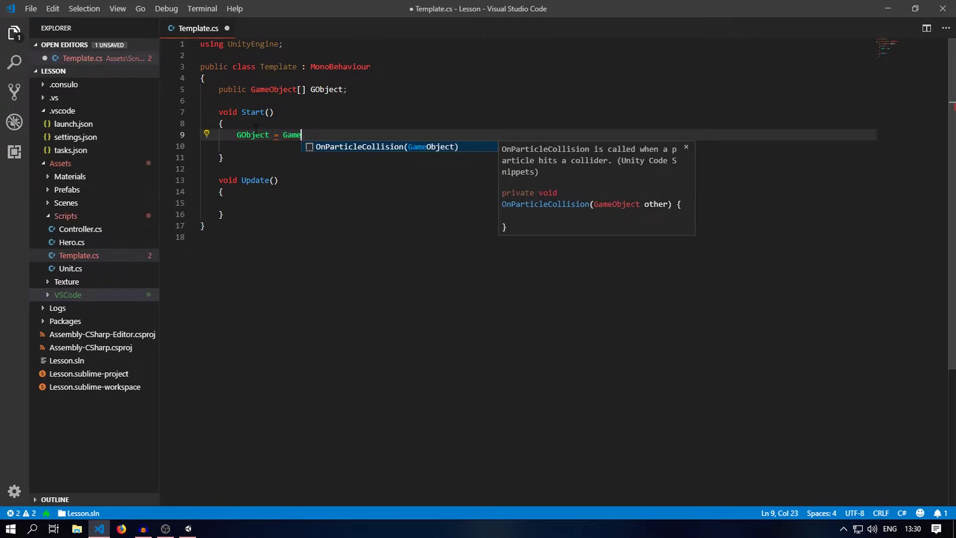
text(.fi)
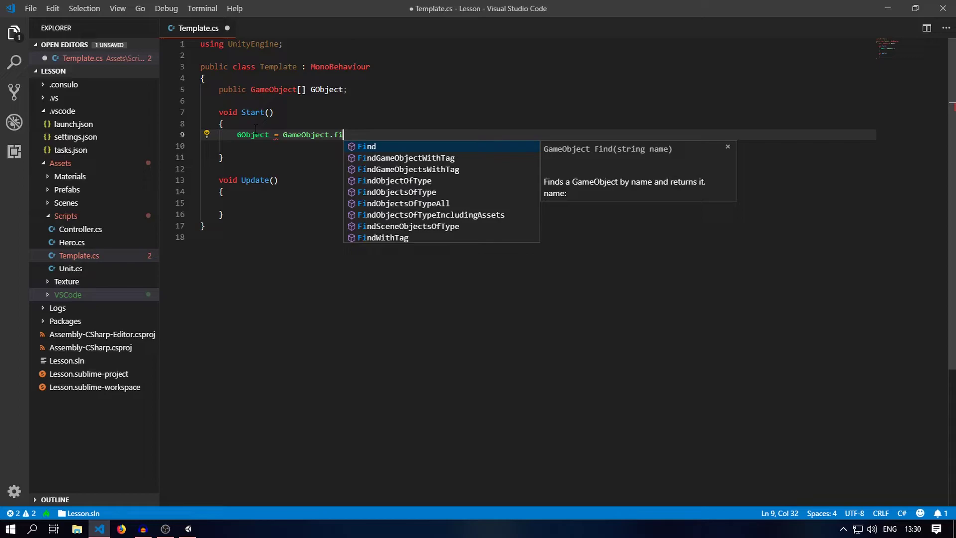
click(391, 170)
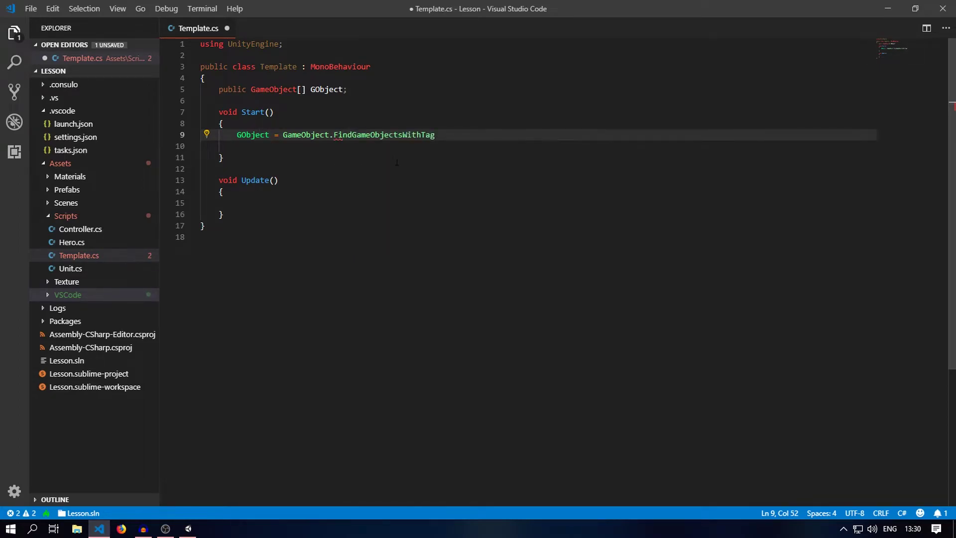
double_click(397, 135)
click(486, 132)
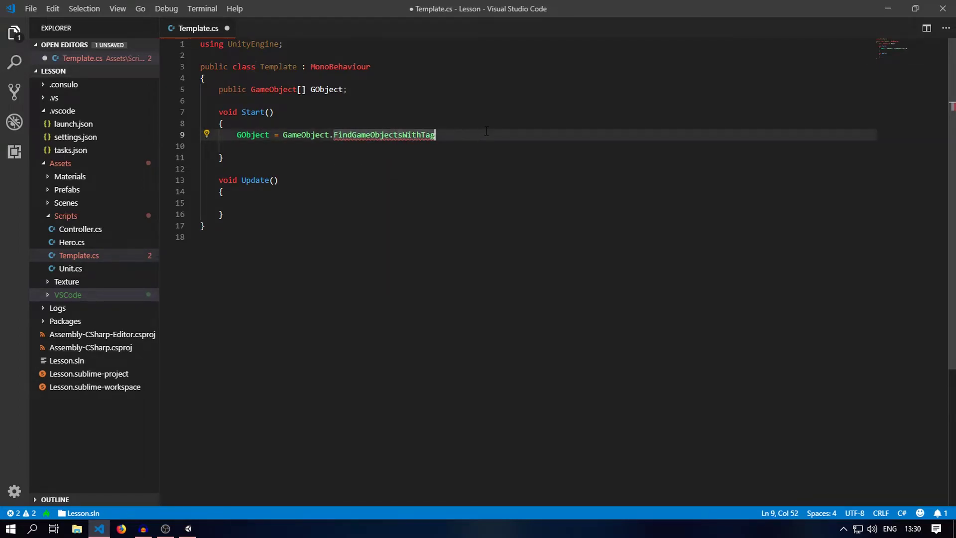
text((")
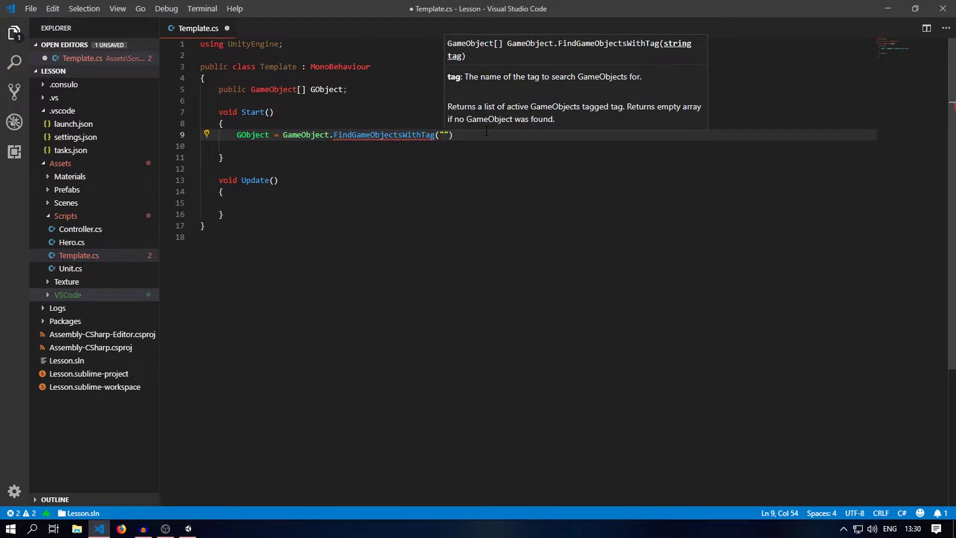
text(Light"))
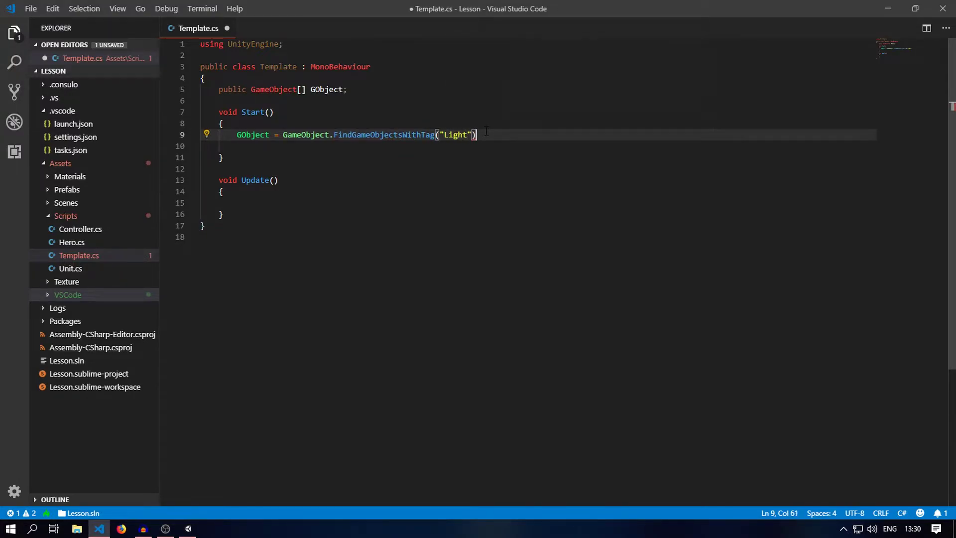
text(;)
key(ctrl+s)
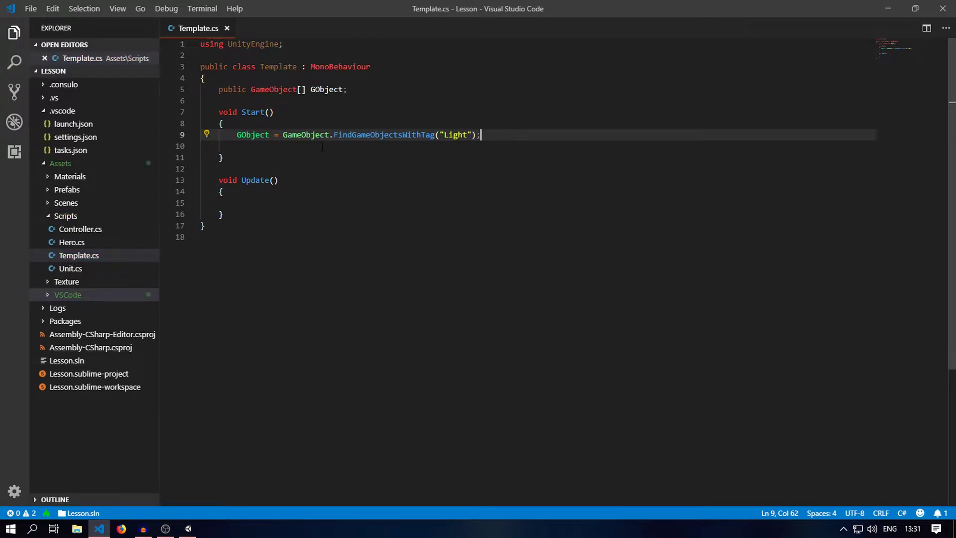
mouse_move(357, 135)
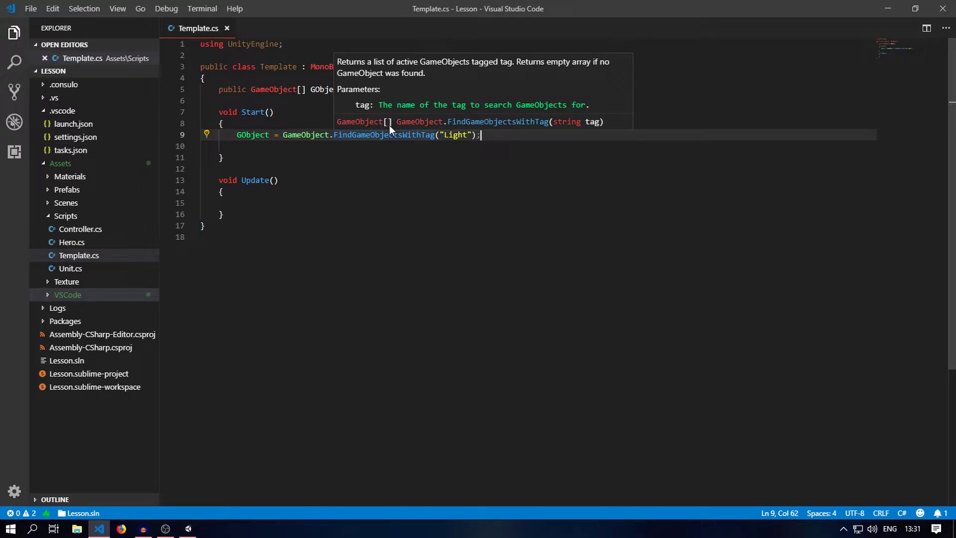
key(Escape)
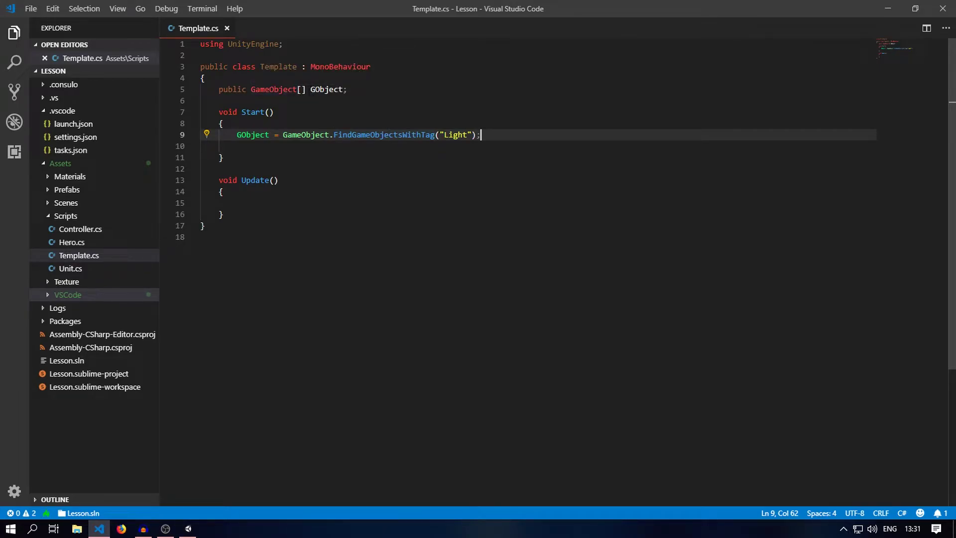
click(304, 89)
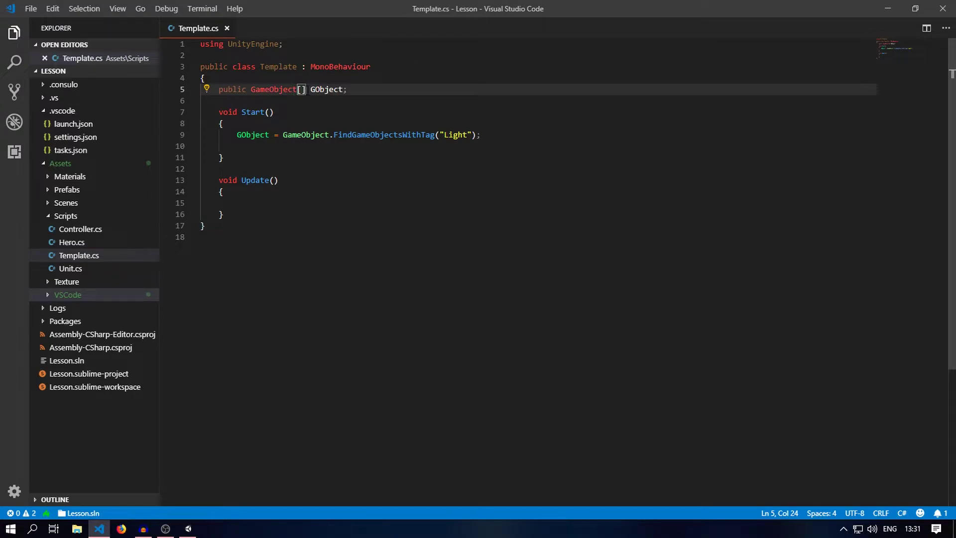
drag(304, 89, 297, 89)
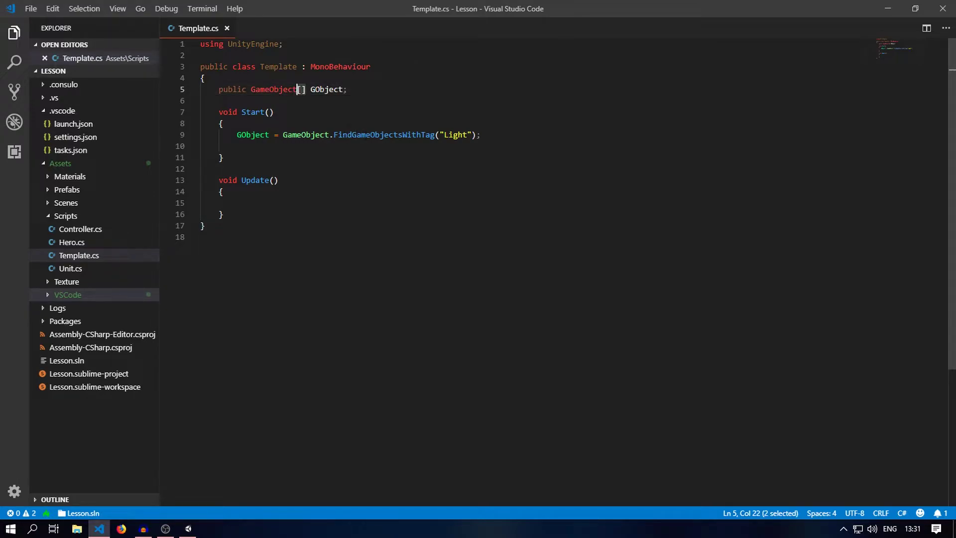
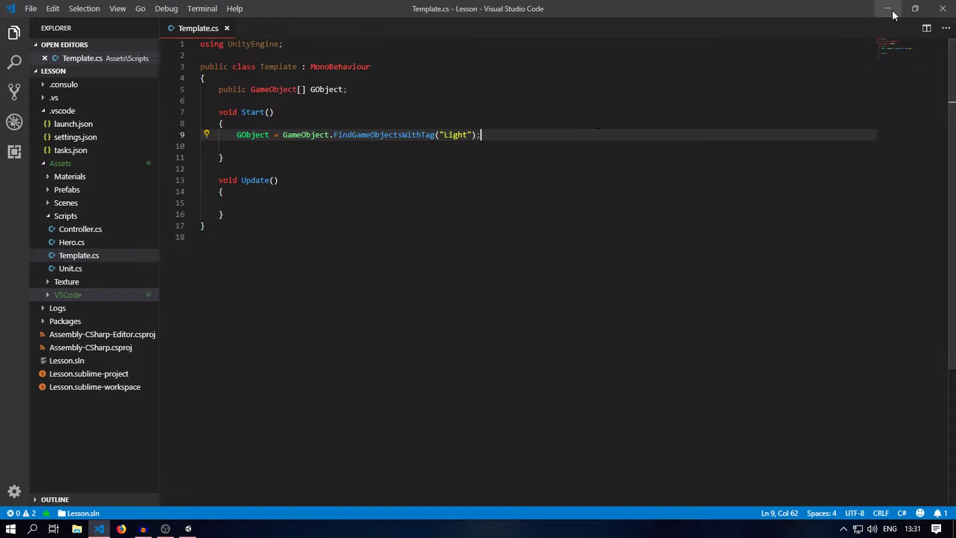
Run the scene in Unity to test the script, then stop it and return to the code.
click(189, 528)
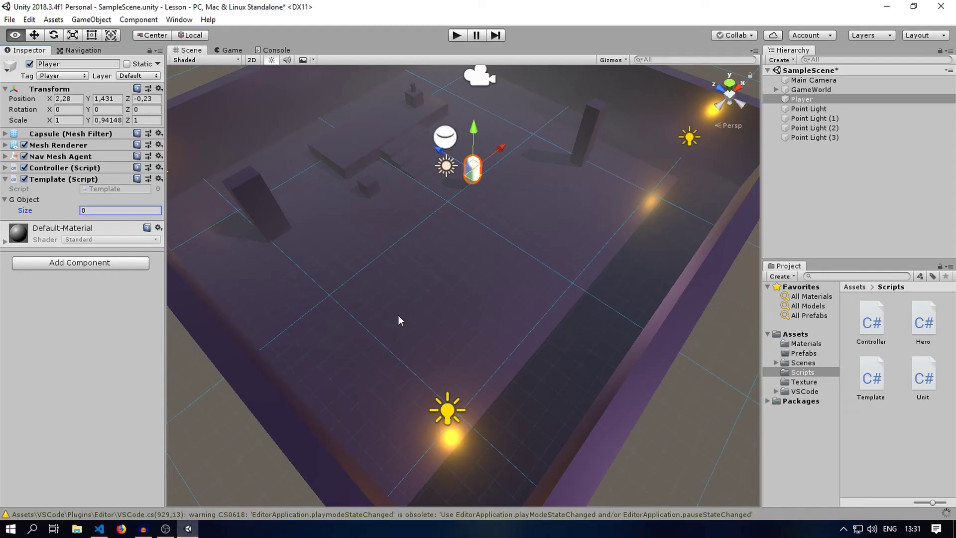
click(454, 34)
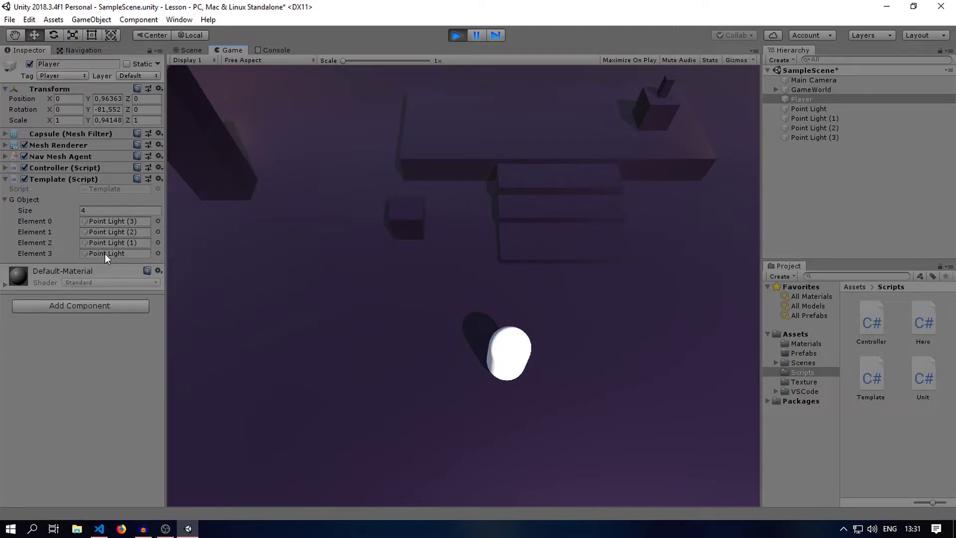
click(183, 49)
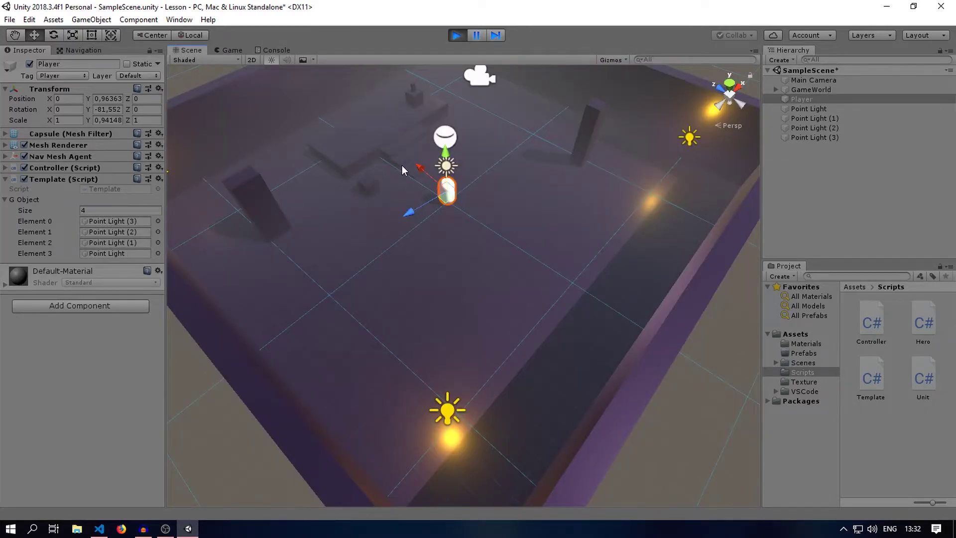
click(456, 35)
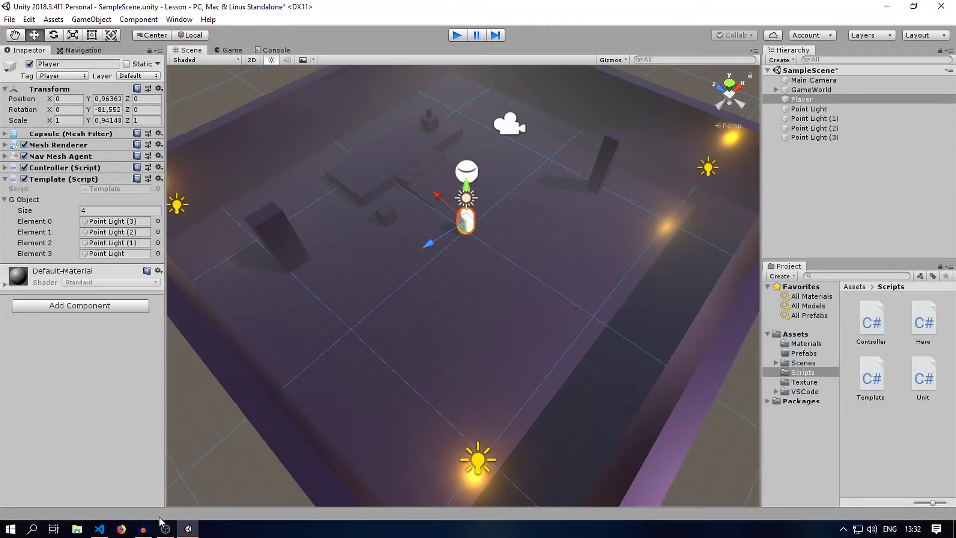
click(99, 528)
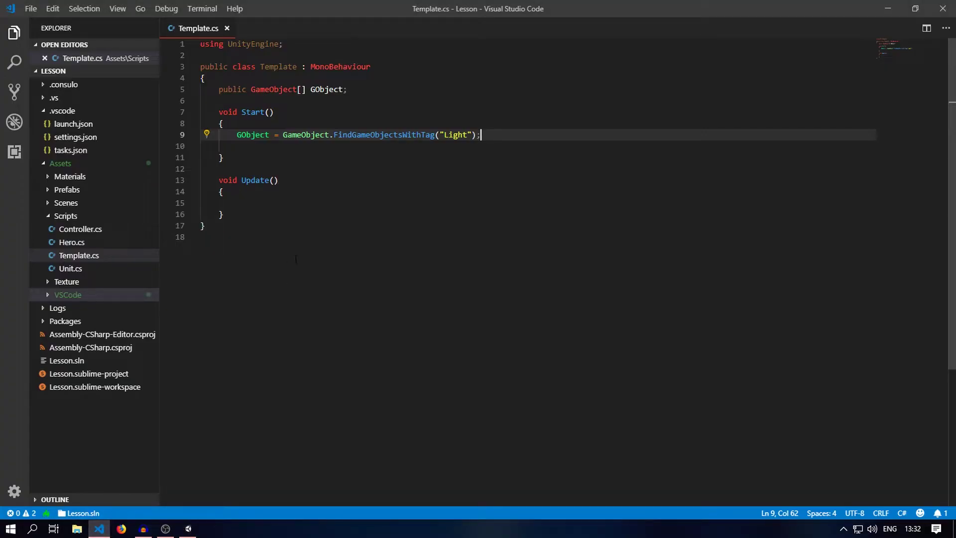
Add a blank line below the FindGameObjectsWithTag assignment in Start and save.
click(531, 126)
key(Down)
key(Down)
key(Down)
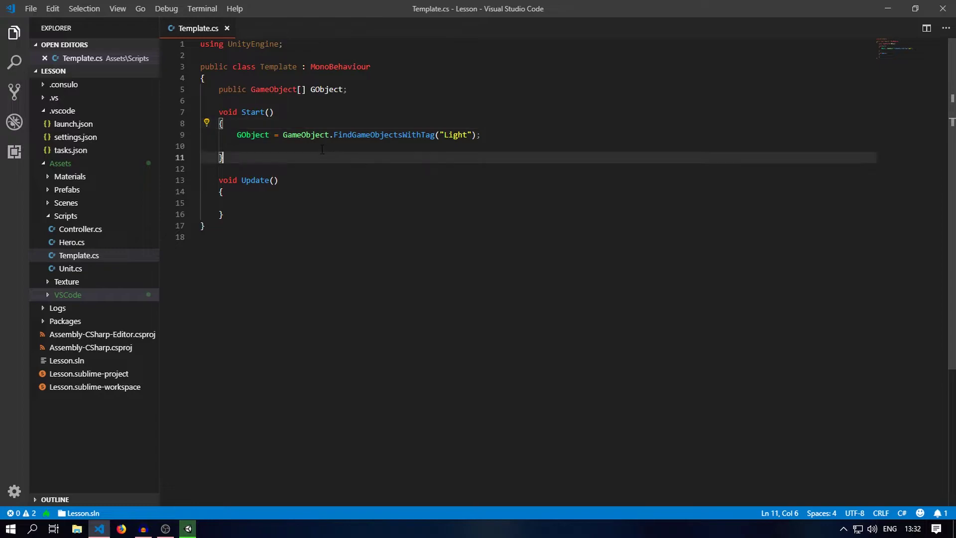
click(507, 133)
key(Return)
key(Return)
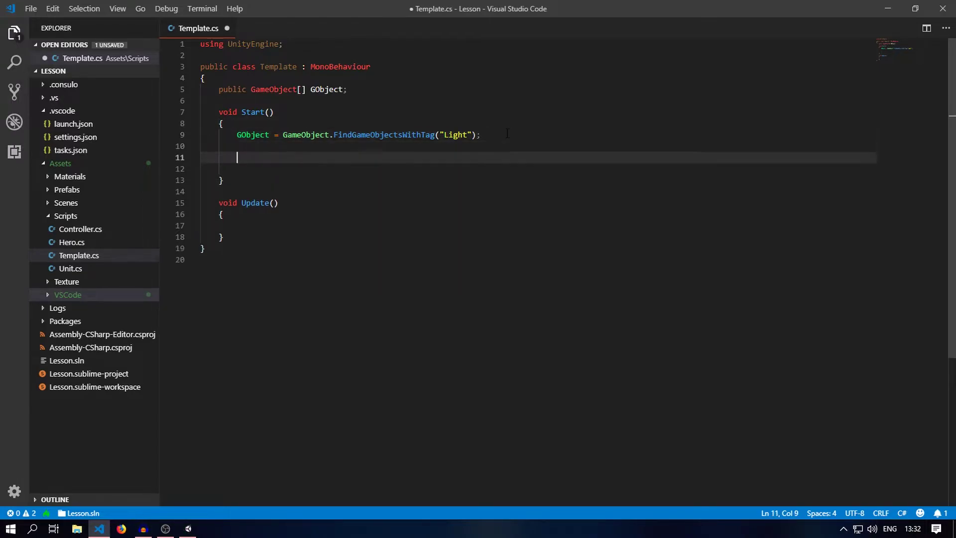
key(ctrl+s)
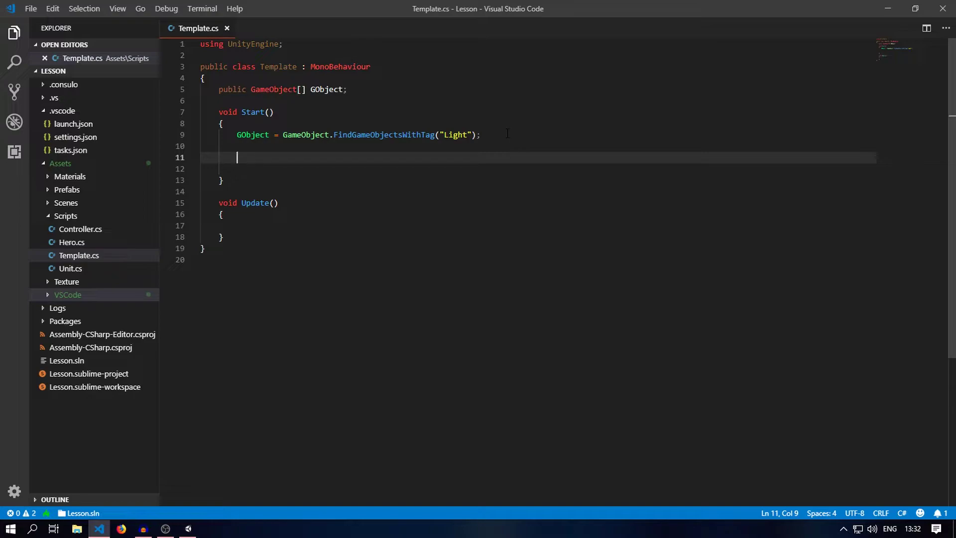
Type a for() loop with its braces on separate lines and save Template.cs.
text(for)
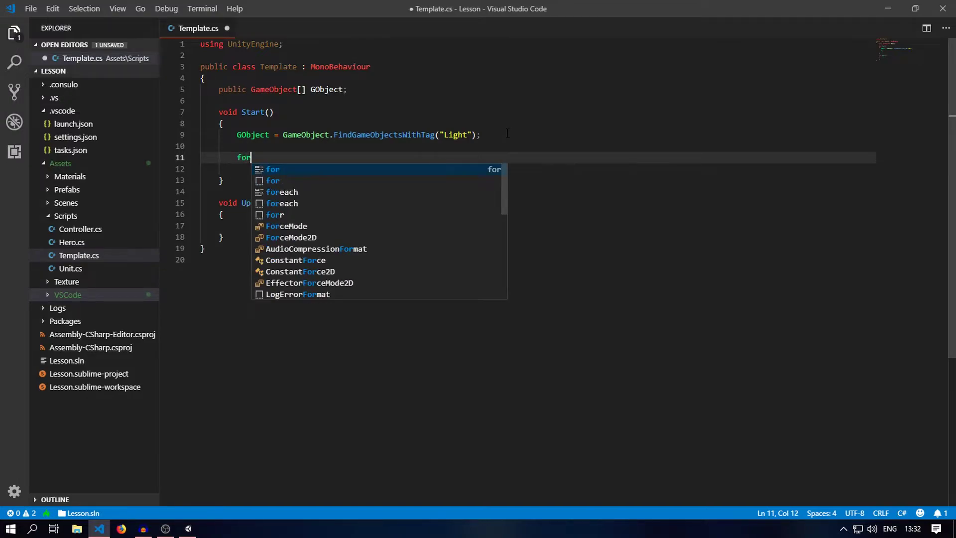
text(())
key(Return)
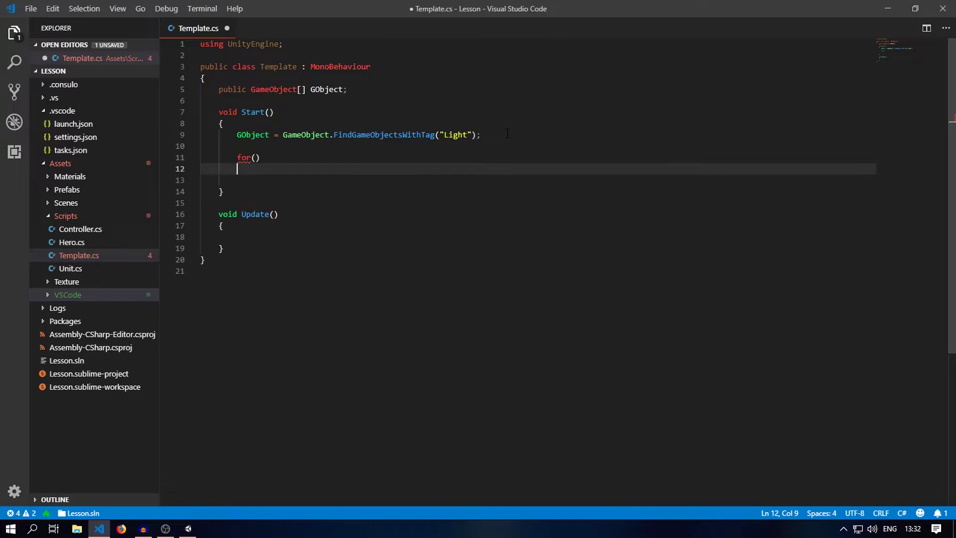
text({)
key(Return)
key(ctrl+s)
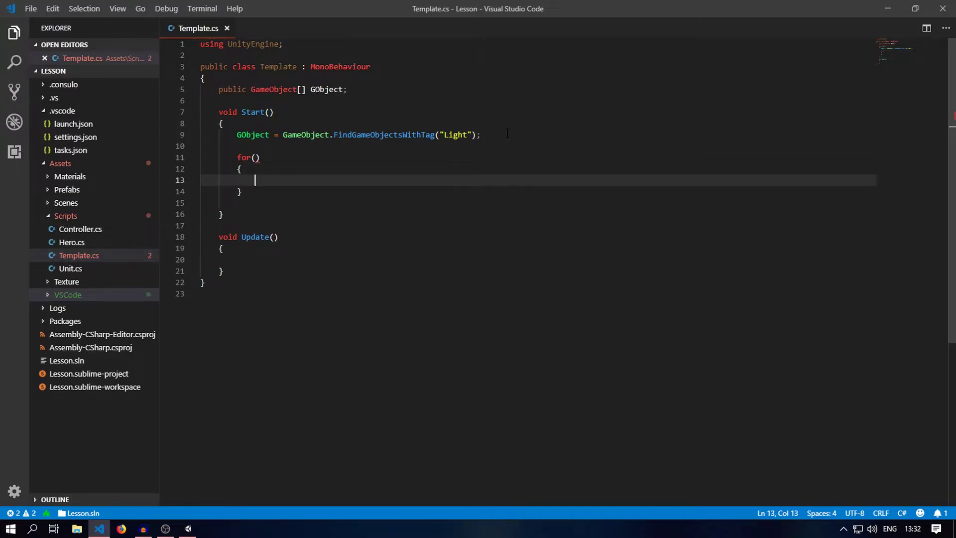
key(Up)
key(Up)
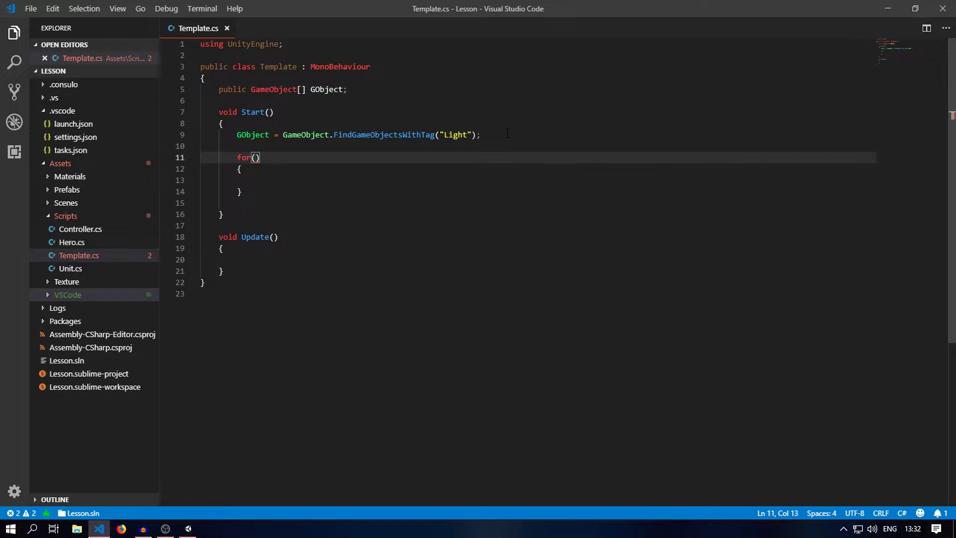
Enter an int i = 0; initializer in the for parentheses, renaming index to i.
text(i)
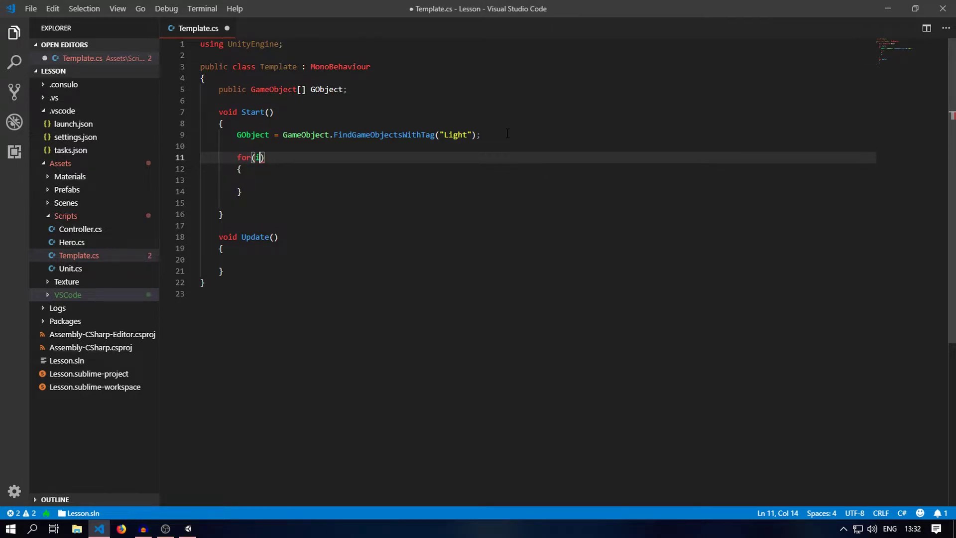
text(nt)
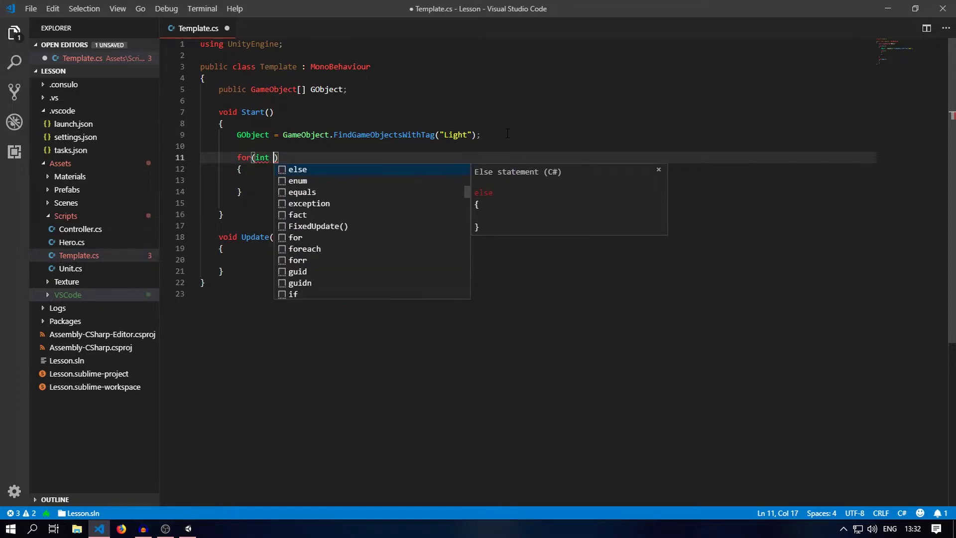
text(i)
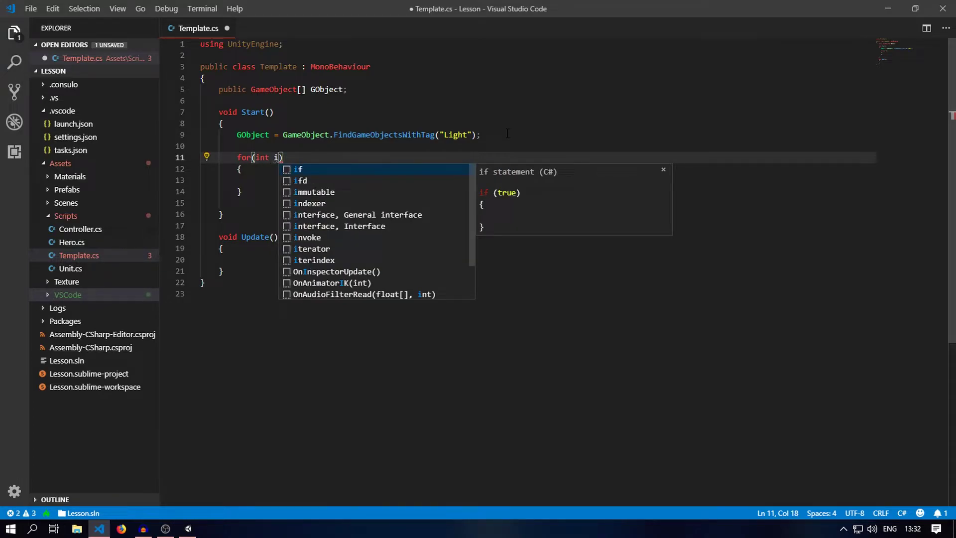
text(ndex)
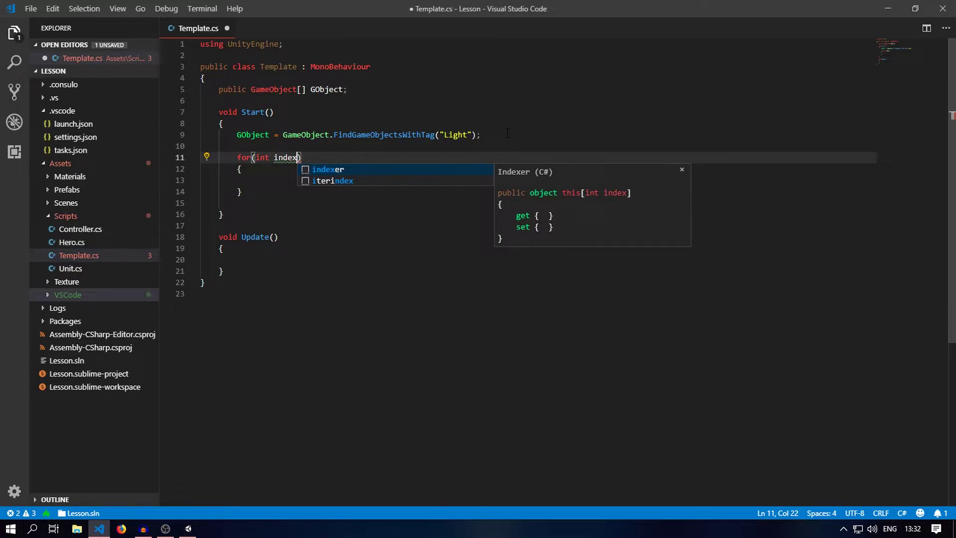
key(shift+Left)
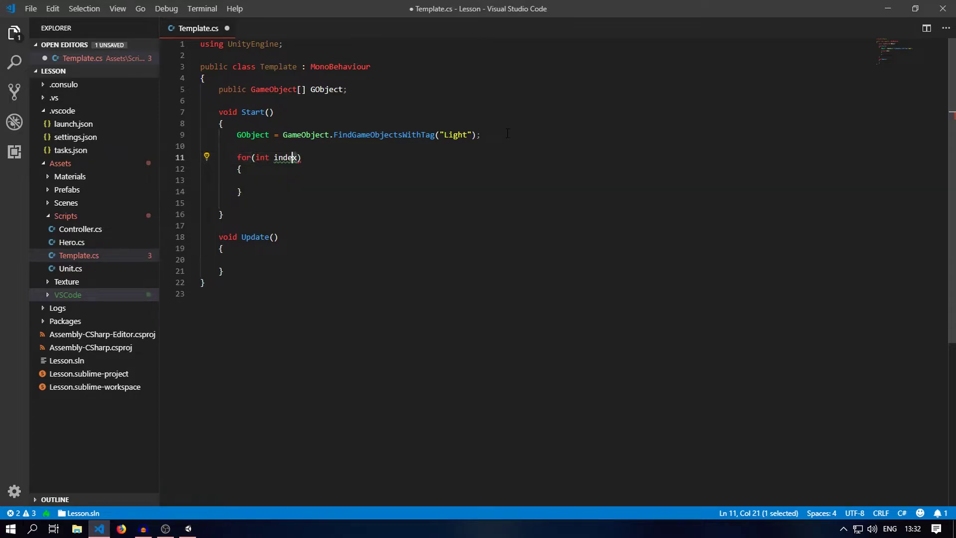
key(shift+Left)
key(shift+Left)
key(shift+Left)
key(shift+Left)
key(BackSpace)
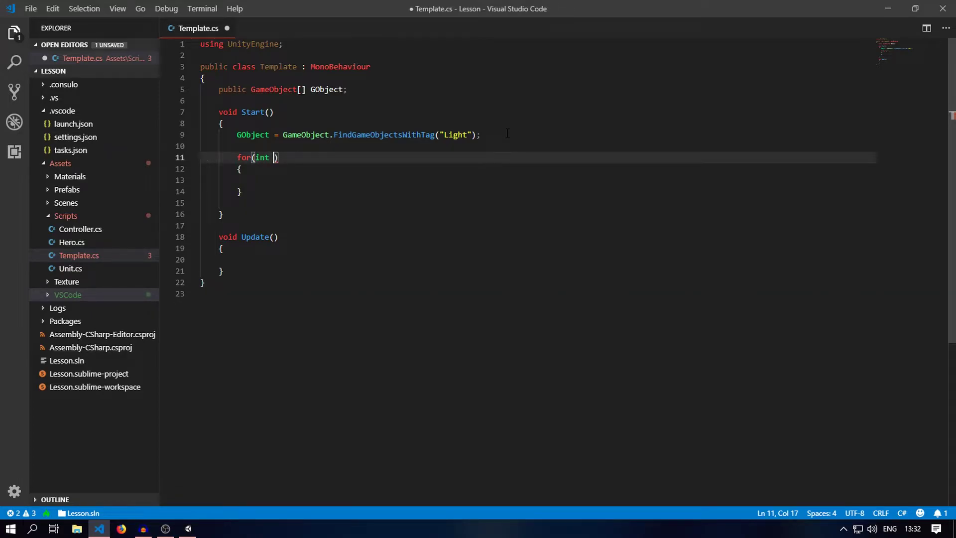
text(i)
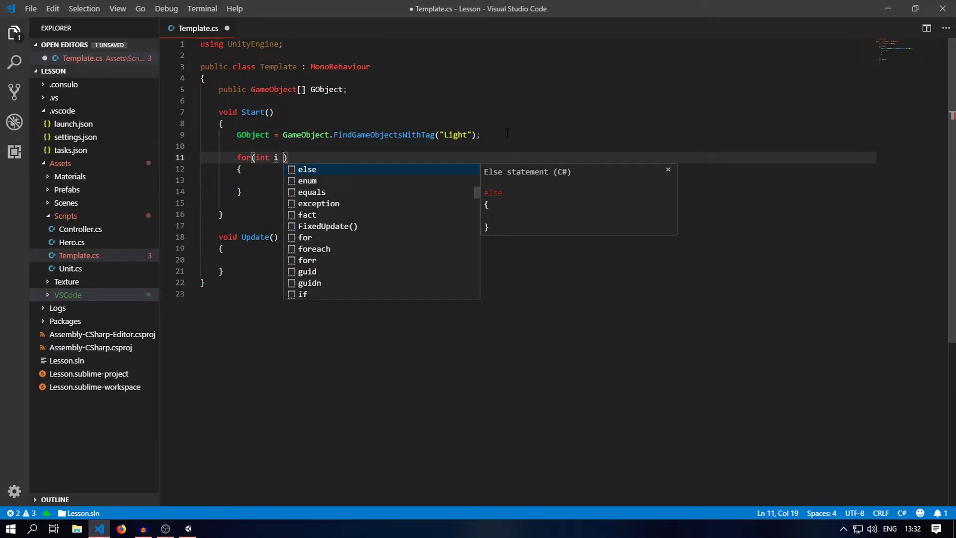
text( = 0)
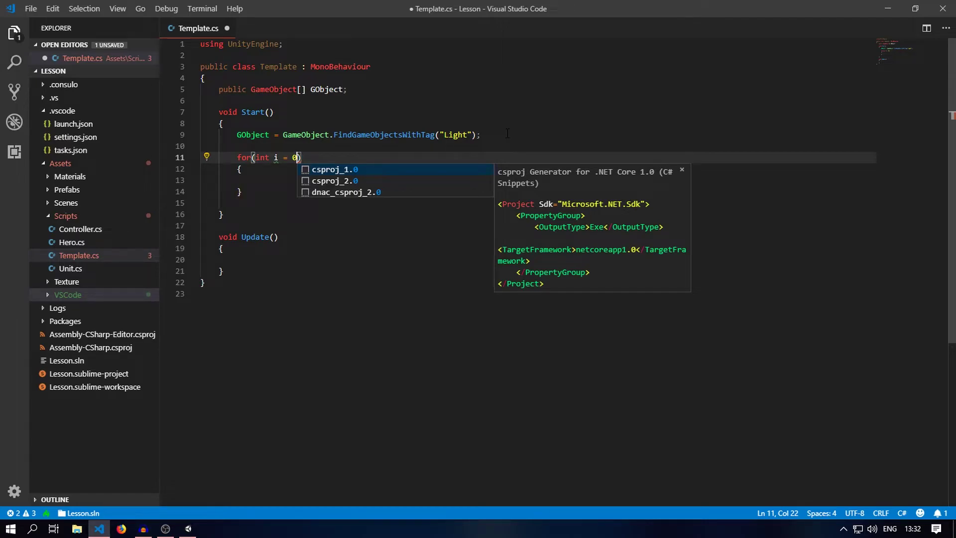
text(;)
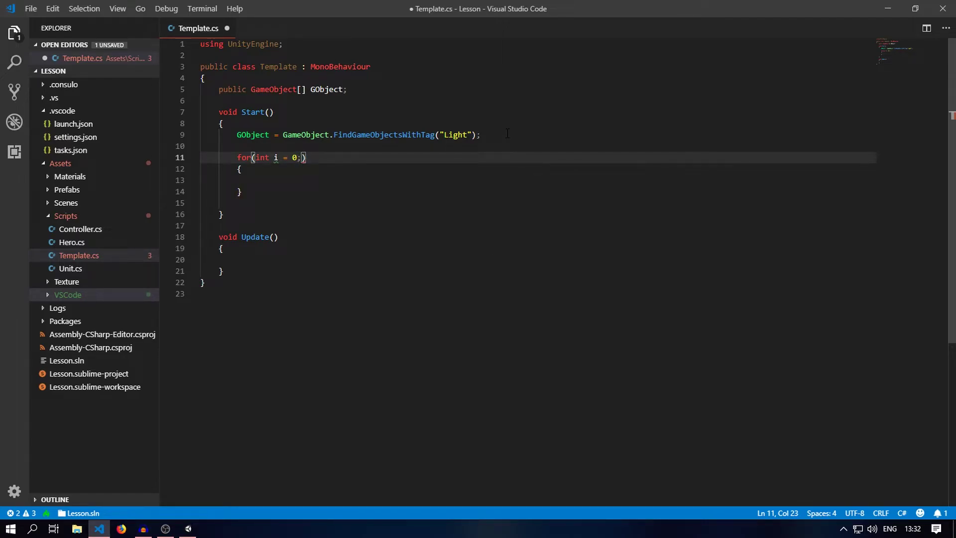
Add a second semicolon and delete int i = 0, leaving the header as for(;;).
key(Left)
key(Left)
key(Left)
key(Right)
key(Right)
key(shift+Left)
key(shift+Left)
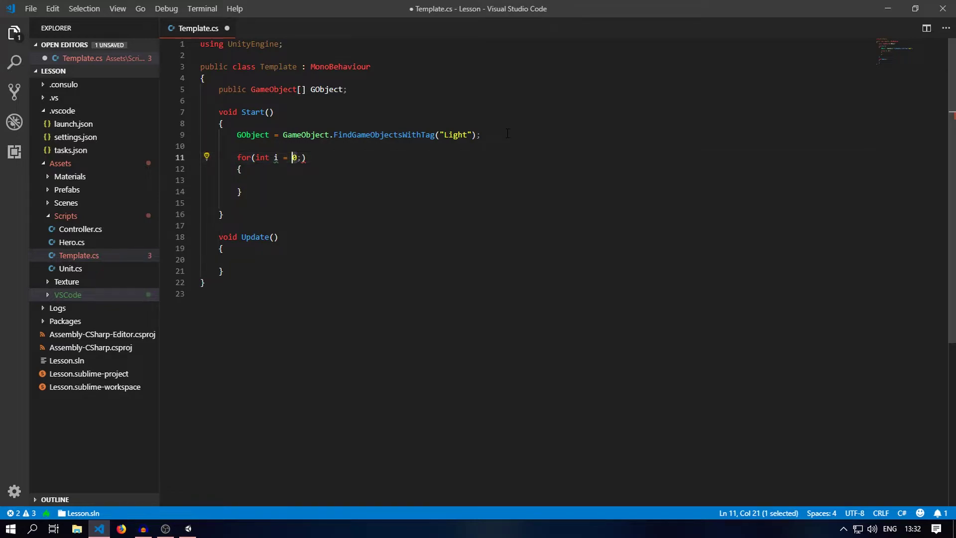
key(shift+Left)
key(shift+Left)
key(shift+Left)
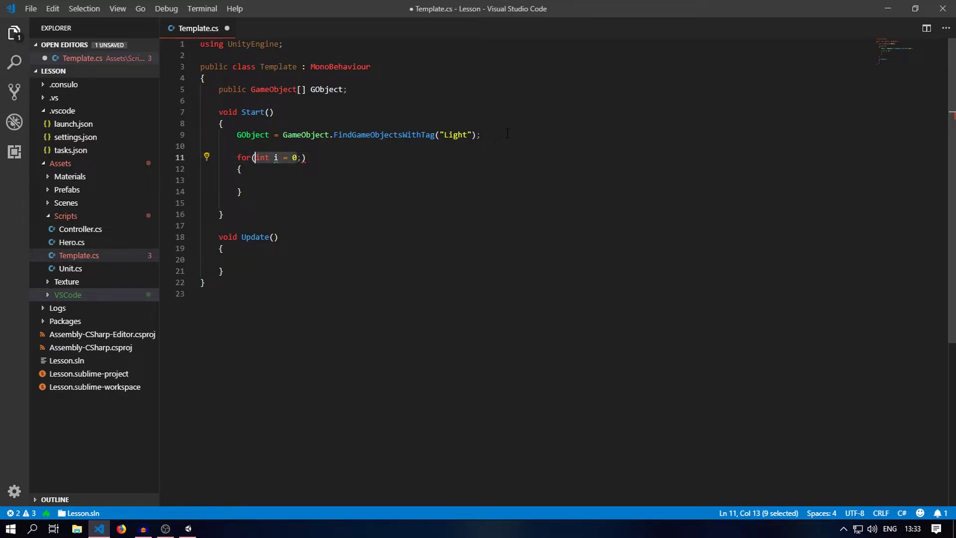
key(Right)
key(Right)
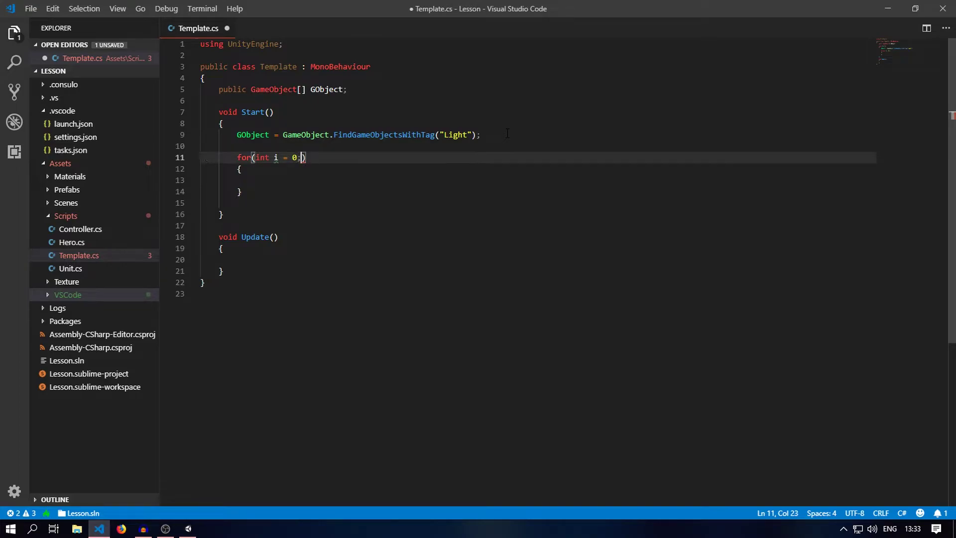
text(;)
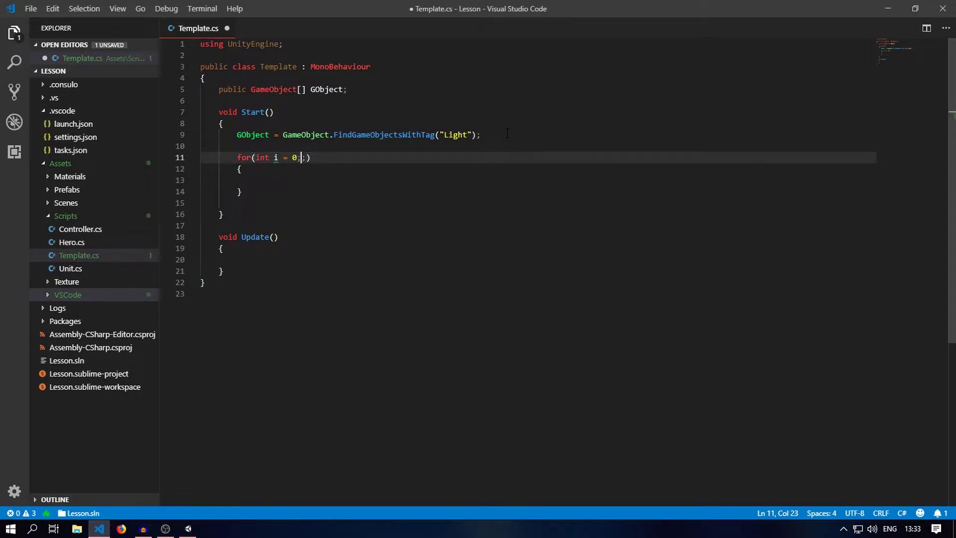
key(Left)
key(Left)
key(BackSpace)
key(BackSpace)
key(BackSpace)
key(BackSpace)
key(BackSpace)
key(BackSpace)
key(BackSpace)
key(BackSpace)
key(BackSpace)
Fill all three for-header clauses with -- placeholders, giving for(--;--;--).
text(--)
key(Right)
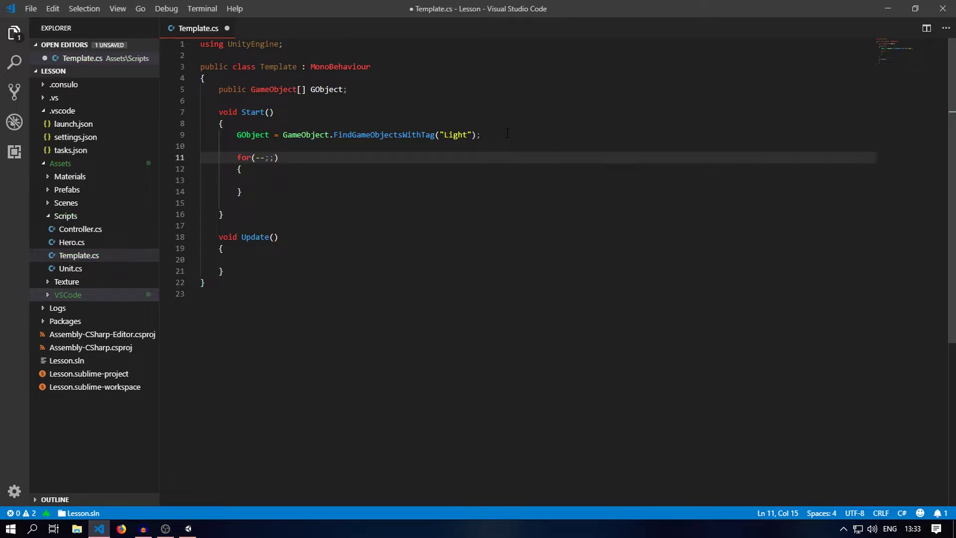
text(--)
key(Right)
text(--)
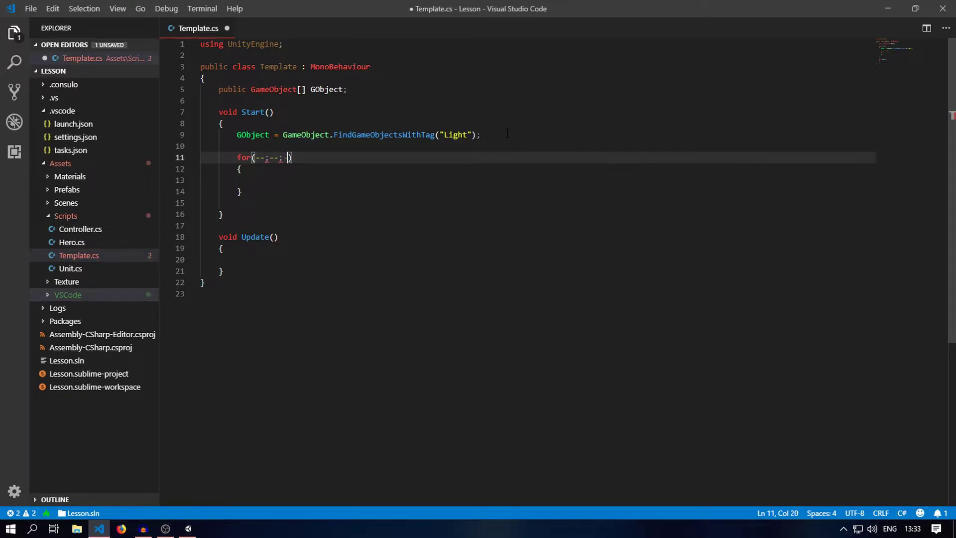
text(--)
click(298, 179)
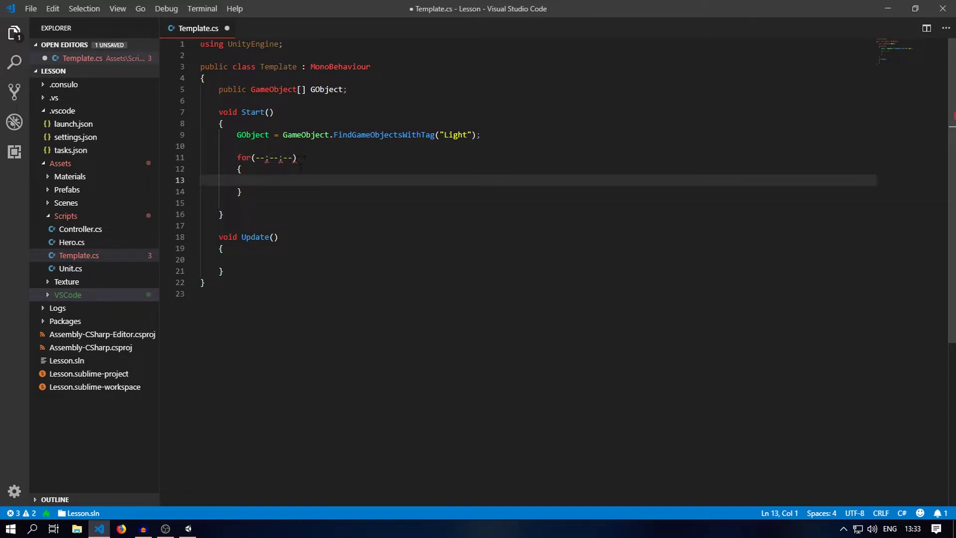
double_click(259, 158)
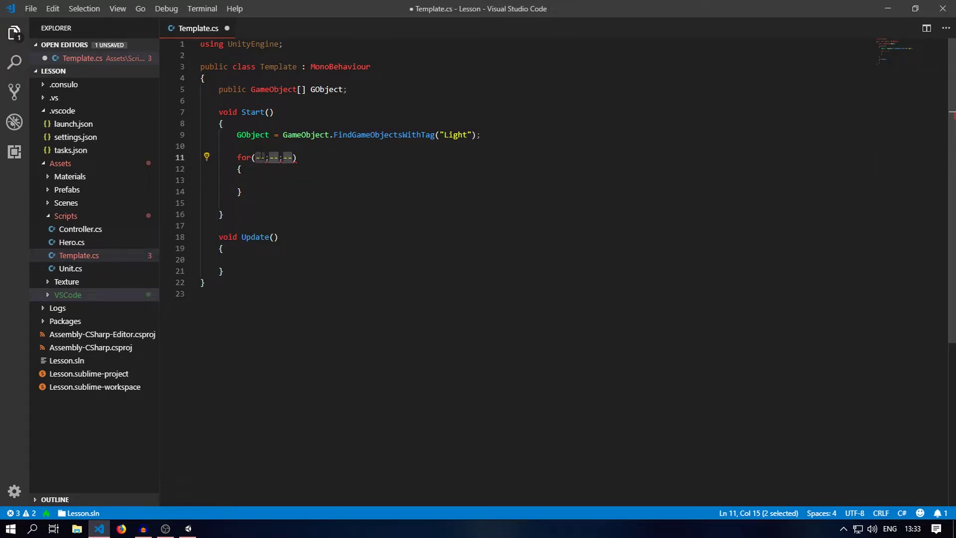
double_click(243, 157)
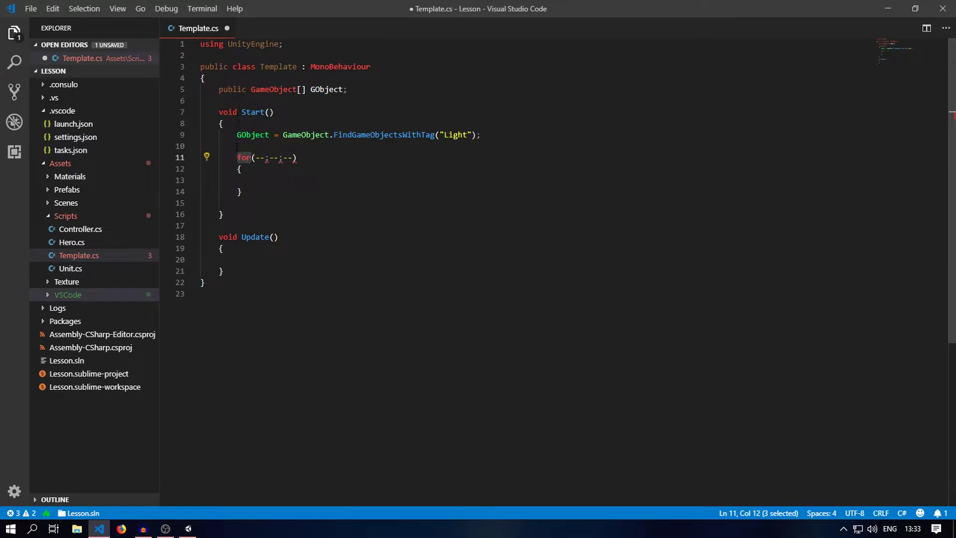
double_click(260, 153)
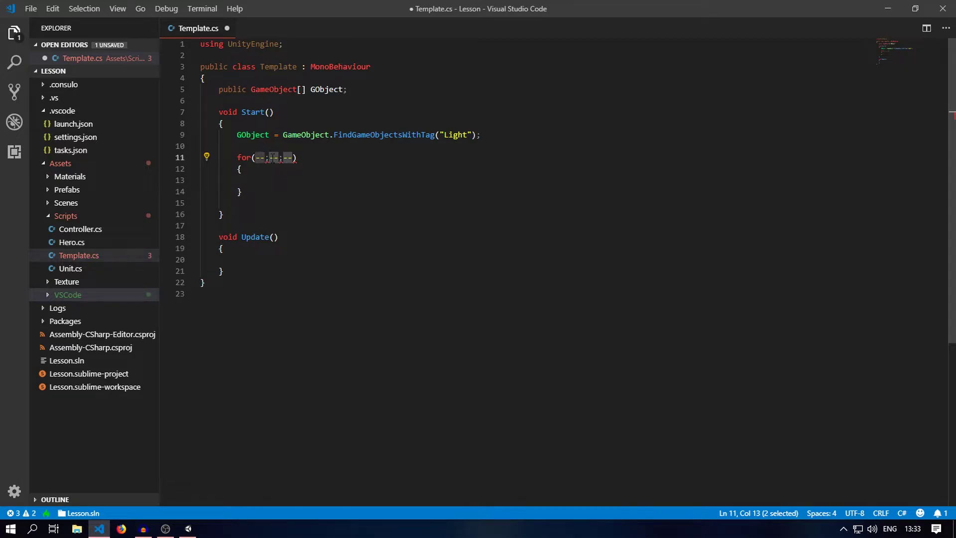
click(270, 159)
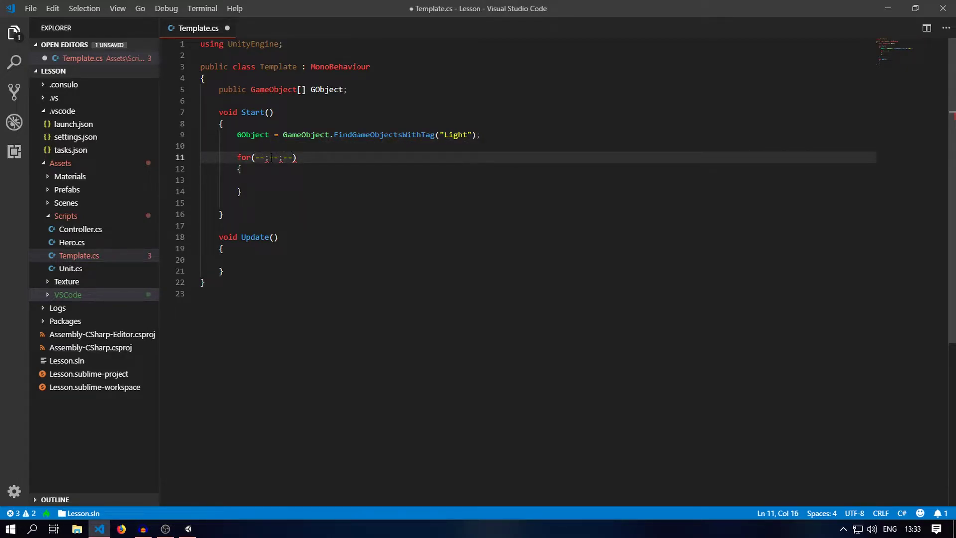
Select and point out the -- placeholders in the for-loop header.
drag(269, 158, 279, 158)
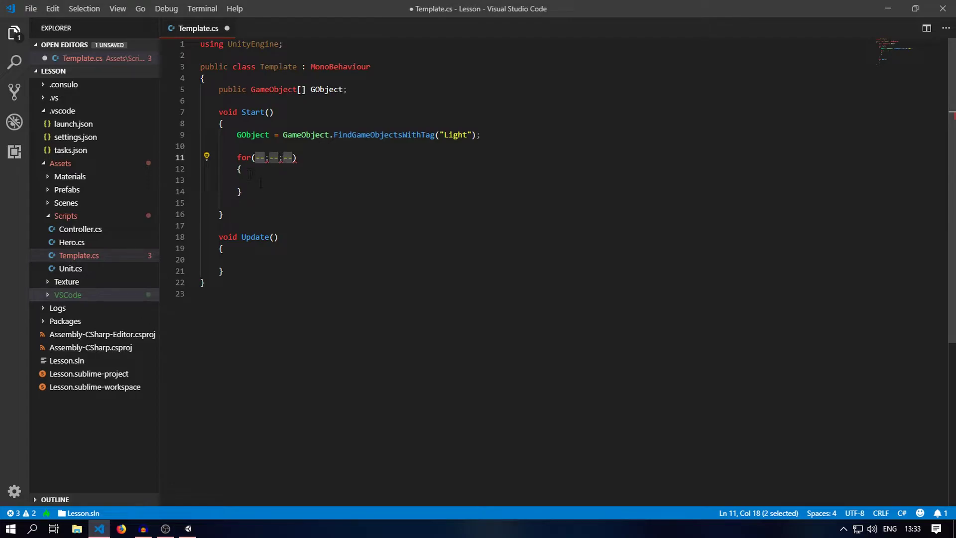
click(259, 179)
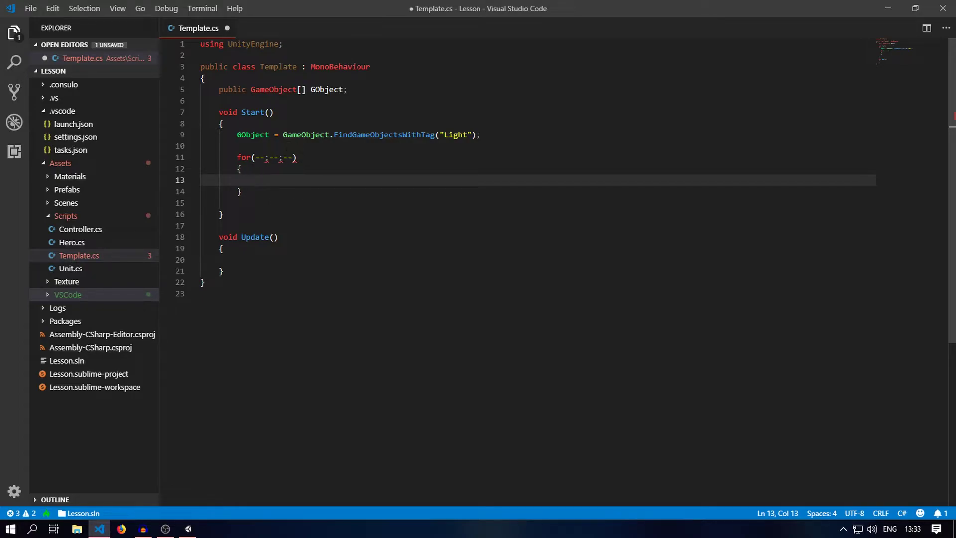
click(283, 157)
drag(283, 157, 291, 157)
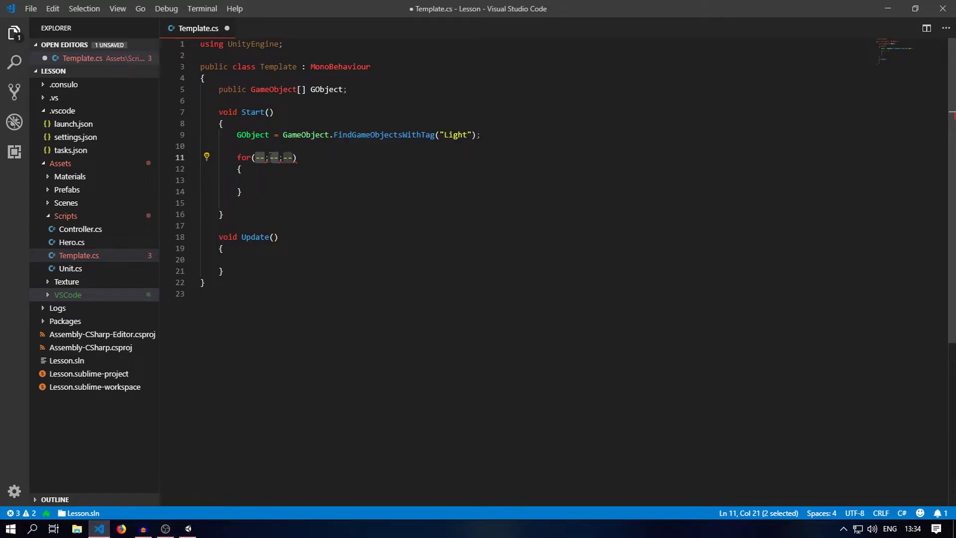
drag(269, 157, 278, 158)
click(255, 180)
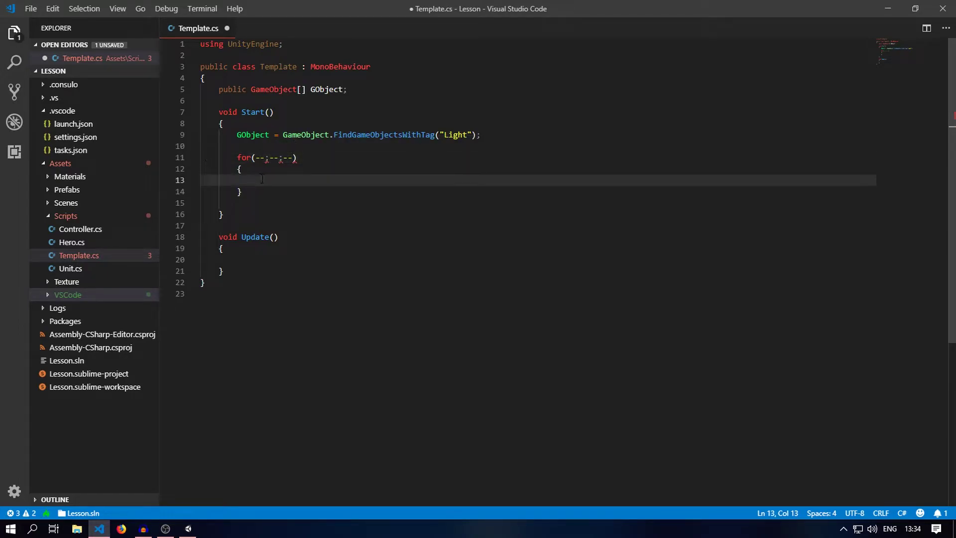
click(286, 157)
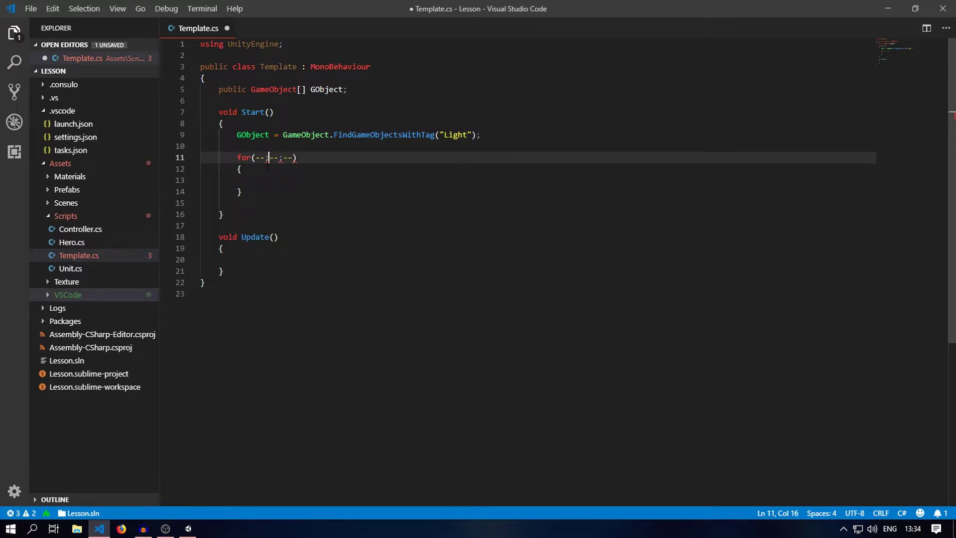
click(283, 178)
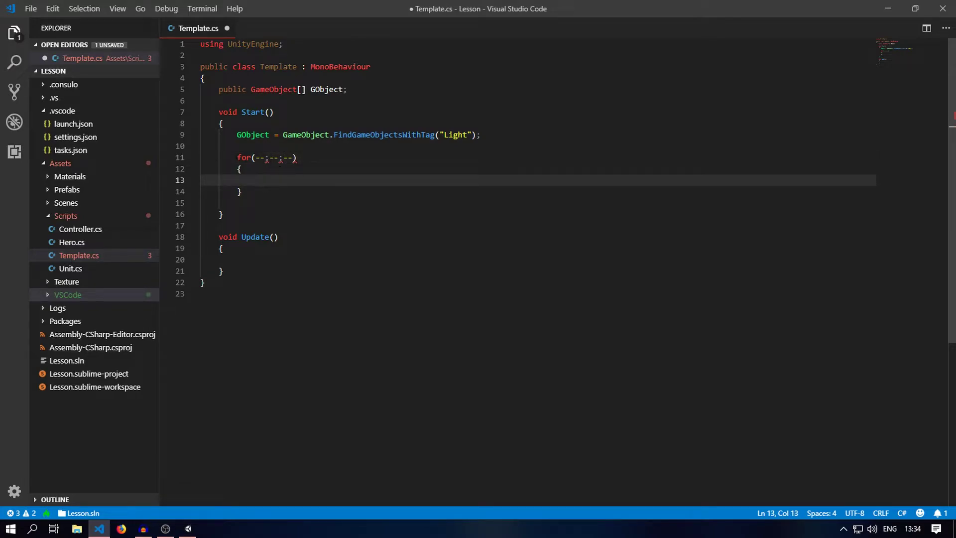
click(238, 158)
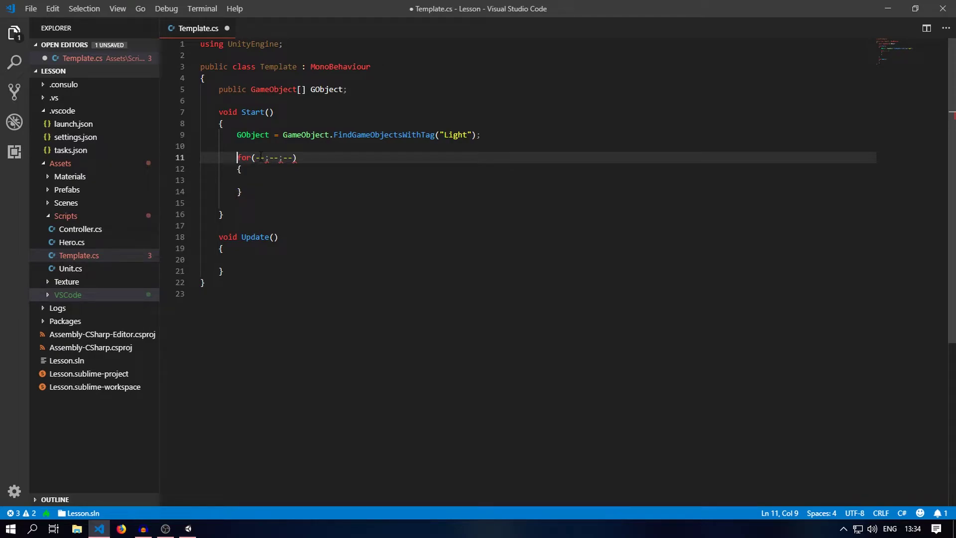
click(278, 158)
click(265, 177)
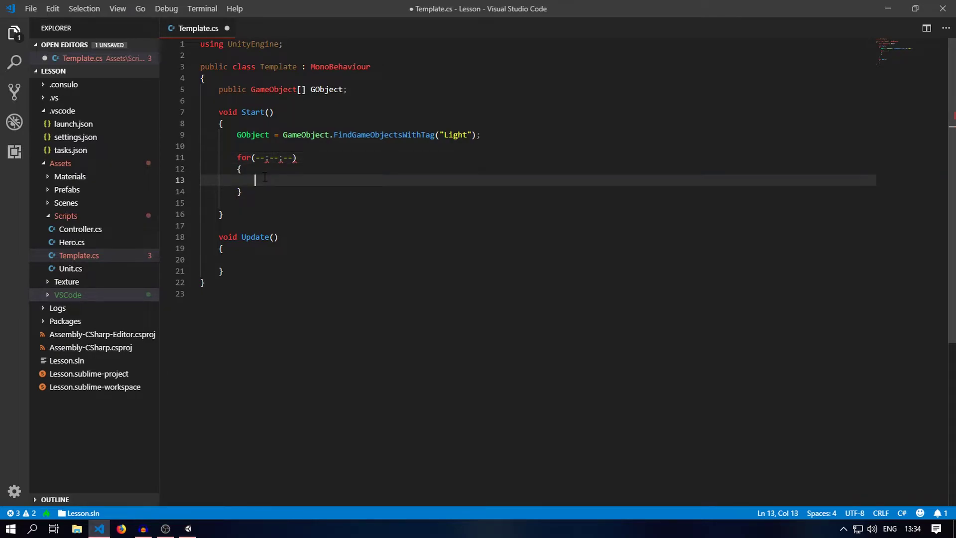
click(292, 159)
click(255, 180)
click(291, 159)
click(259, 180)
click(273, 157)
Replace the first placeholder with int i = 0 and save Template.cs.
double_click(259, 157)
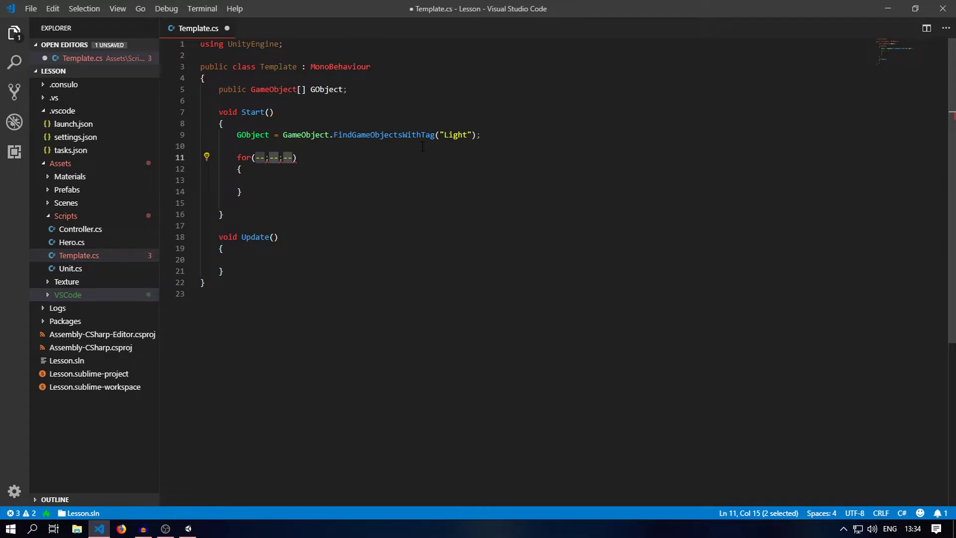
text(int i)
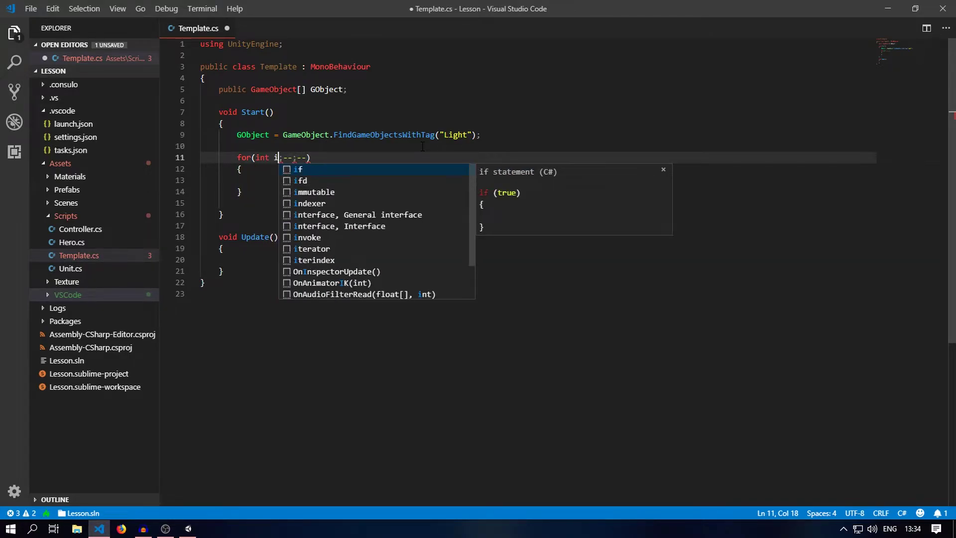
text(ndex)
key(BackSpace)
key(BackSpace)
key(BackSpace)
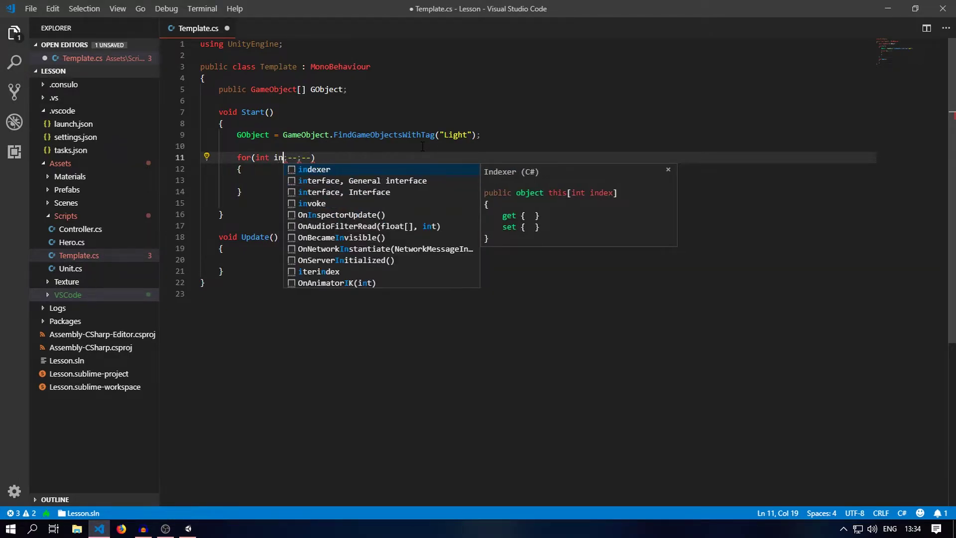
key(BackSpace)
text(= )
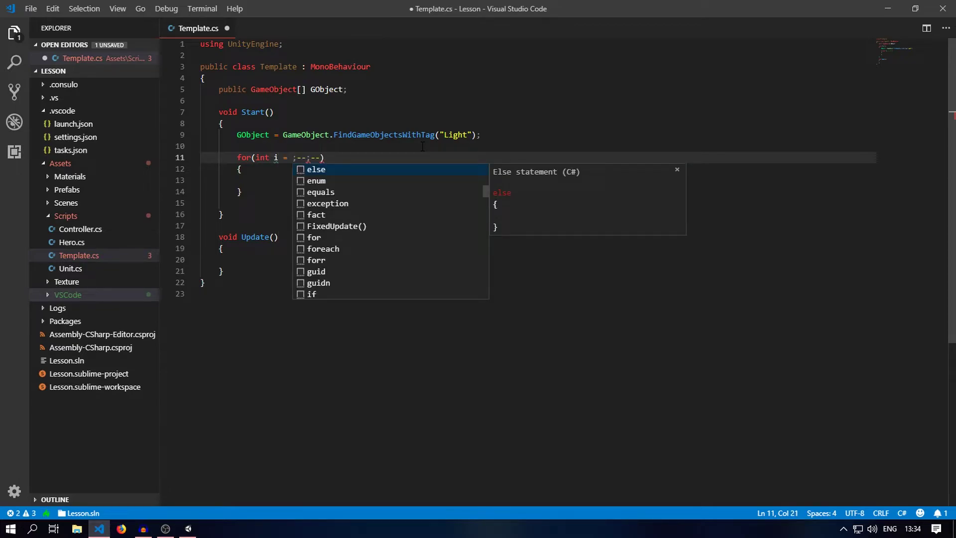
text(0)
key(Escape)
key(Left)
key(Left)
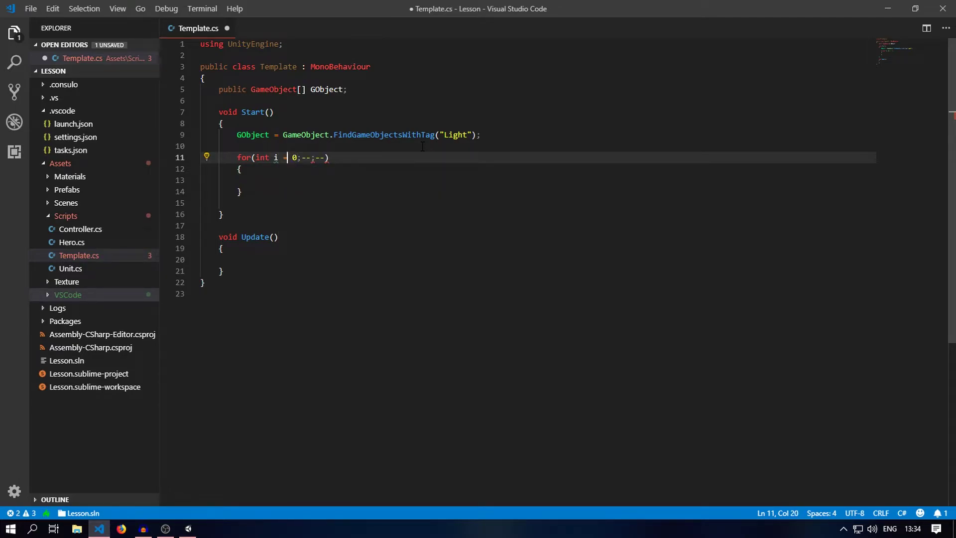
key(ctrl+s)
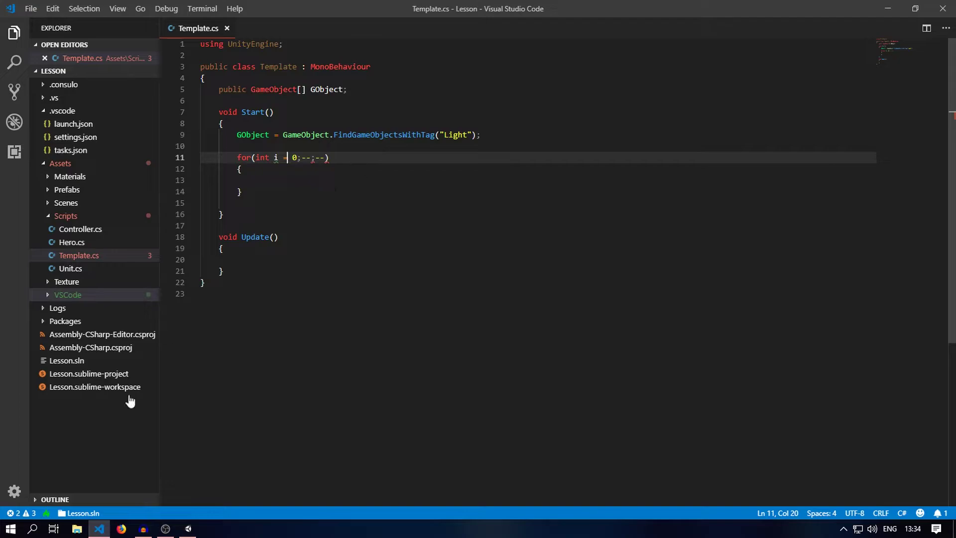
Set the Player's Template G Object array size to 5 in Unity, then return to VS Code.
click(188, 527)
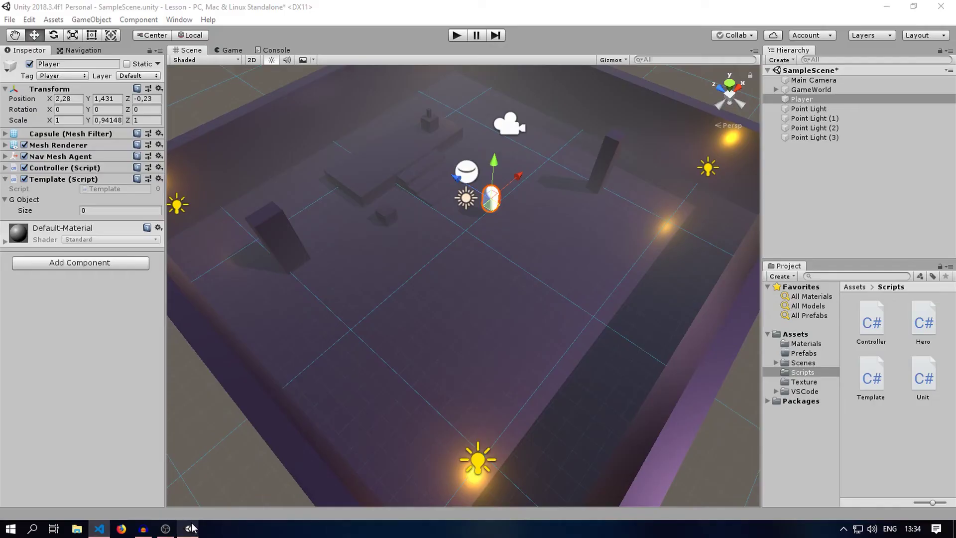
click(95, 212)
text(5)
key(Return)
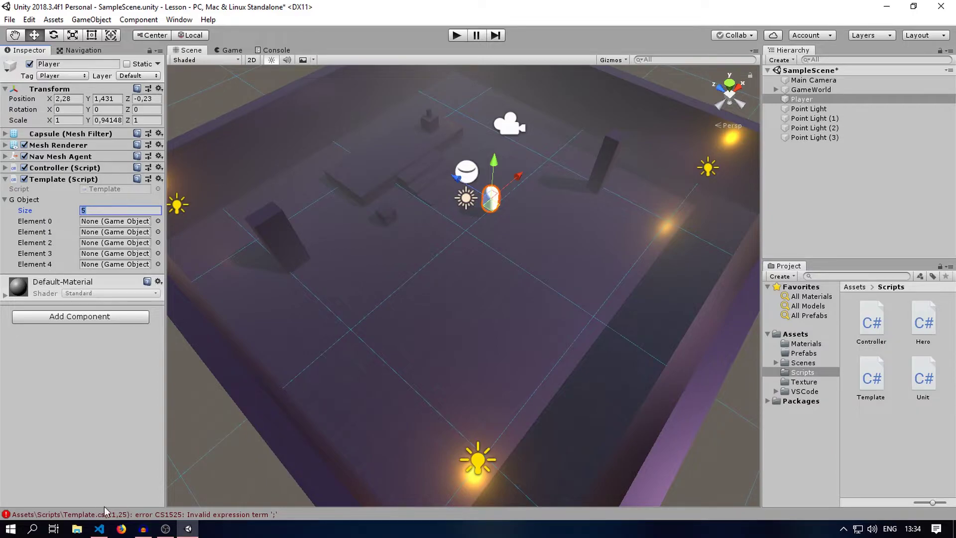
click(99, 528)
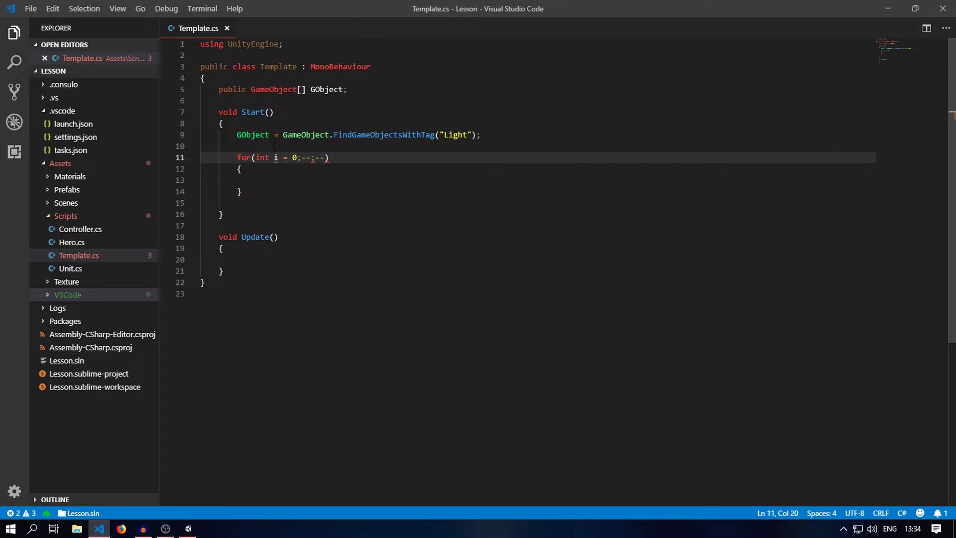
Add a trial line GObject[0] = gameObject; above the for loop and save.
click(352, 145)
key(Return)
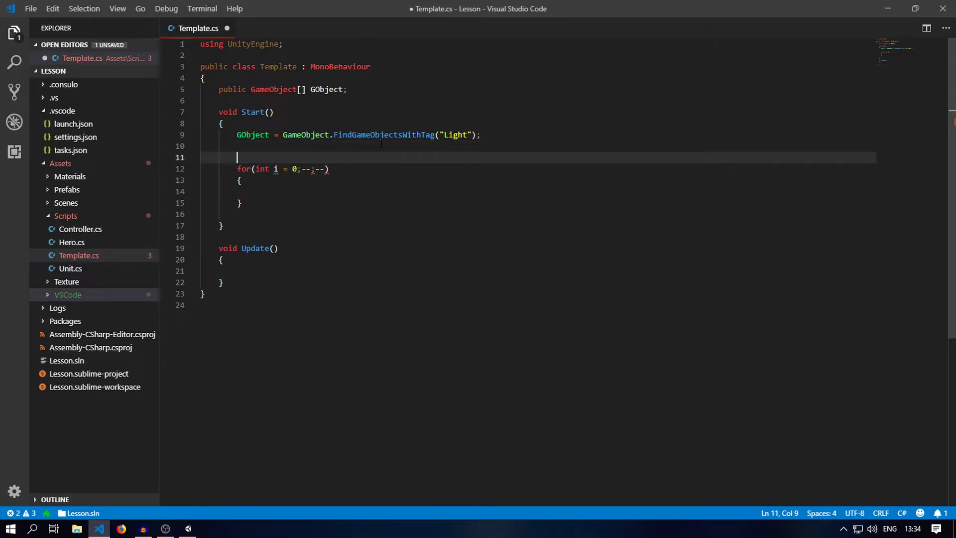
text(GO)
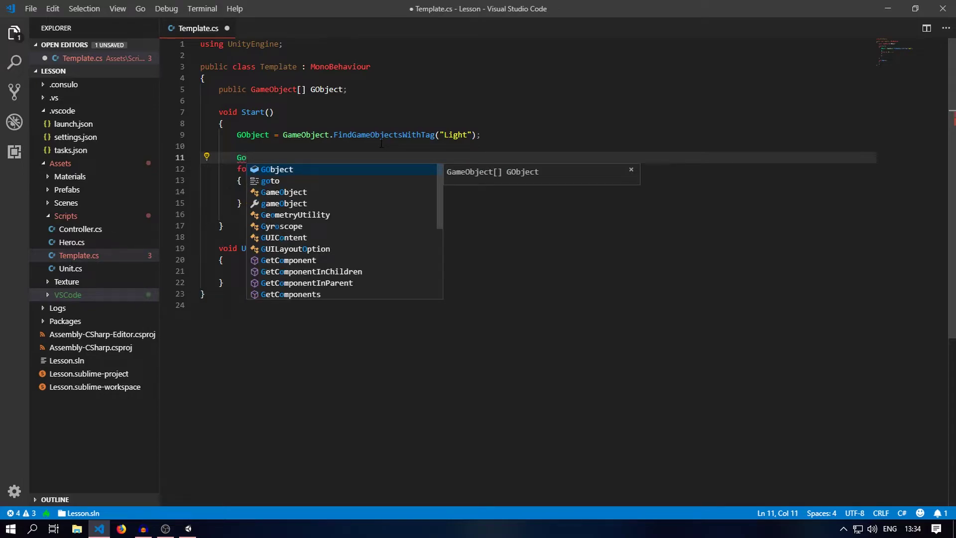
key(Return)
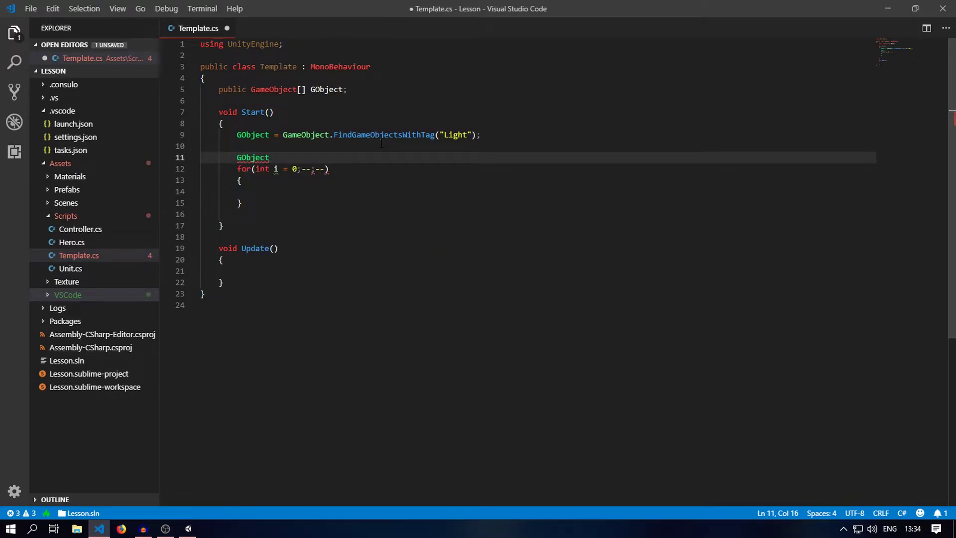
text([)
text(0])
text(.)
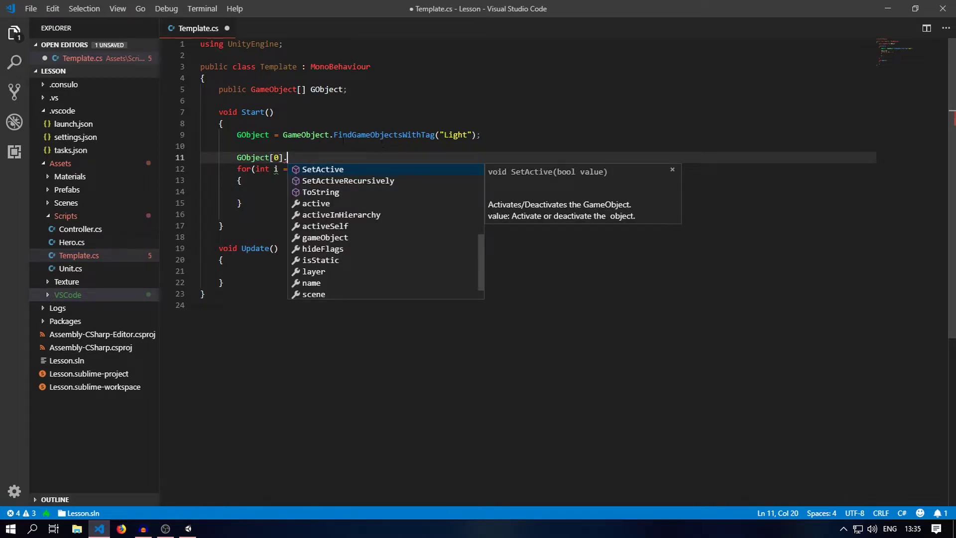
scroll(356, 192, down, 1)
scroll(348, 273, down, 3)
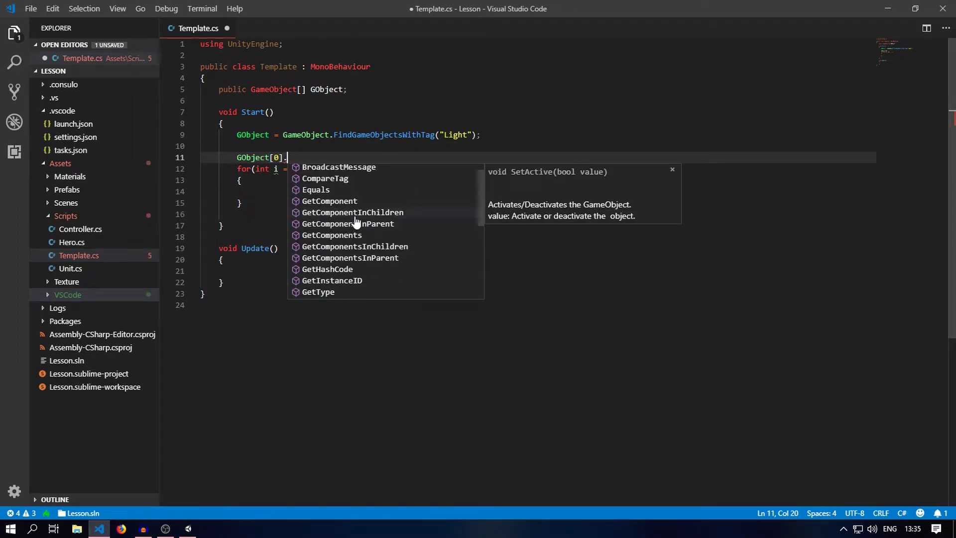
key(BackSpace)
text(= game)
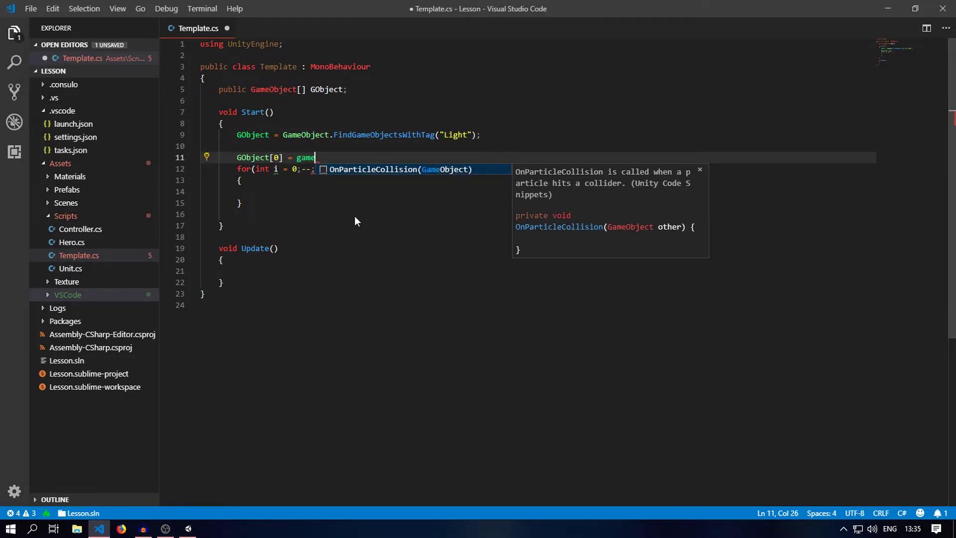
text(Object;)
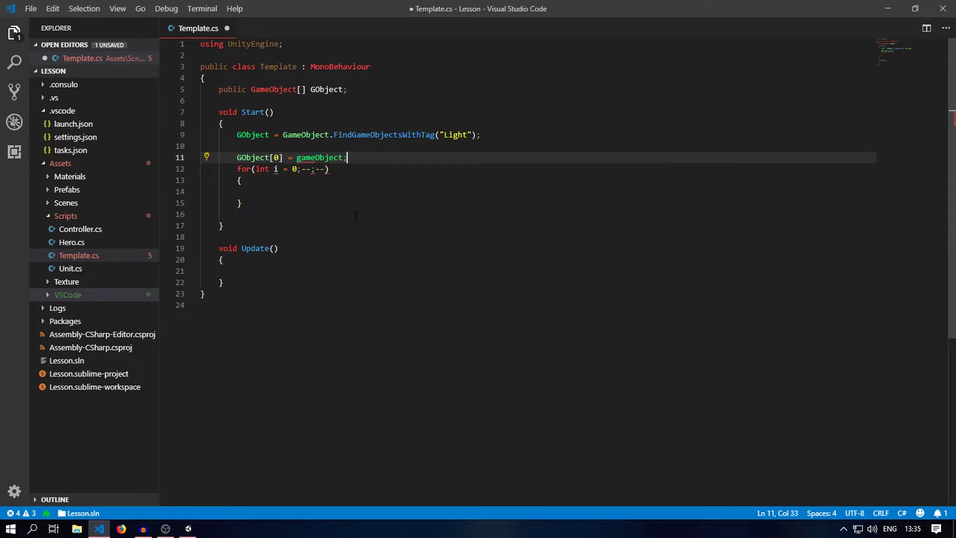
key(ctrl+s)
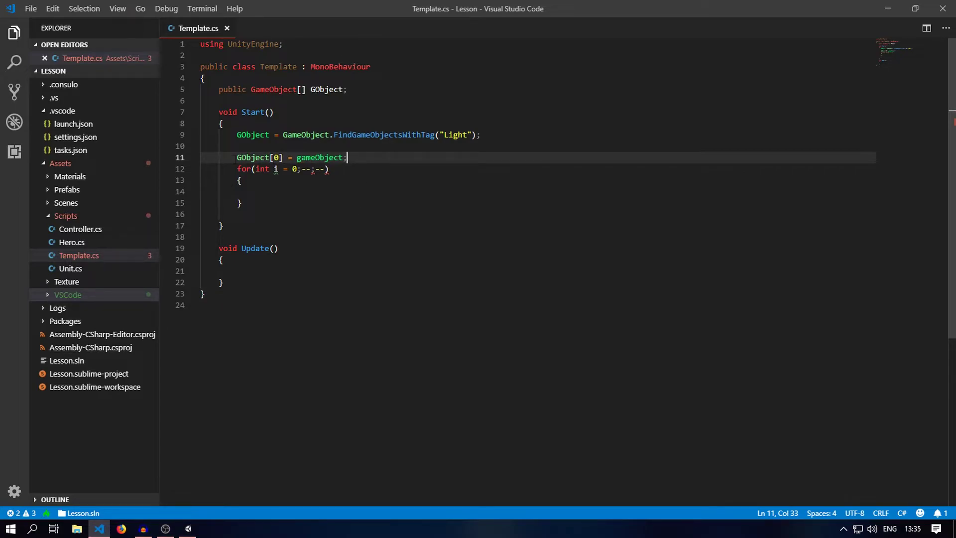
Delete the GObject[0] = gameObject; line again, leaving a blank line above the loop.
drag(236, 158, 346, 158)
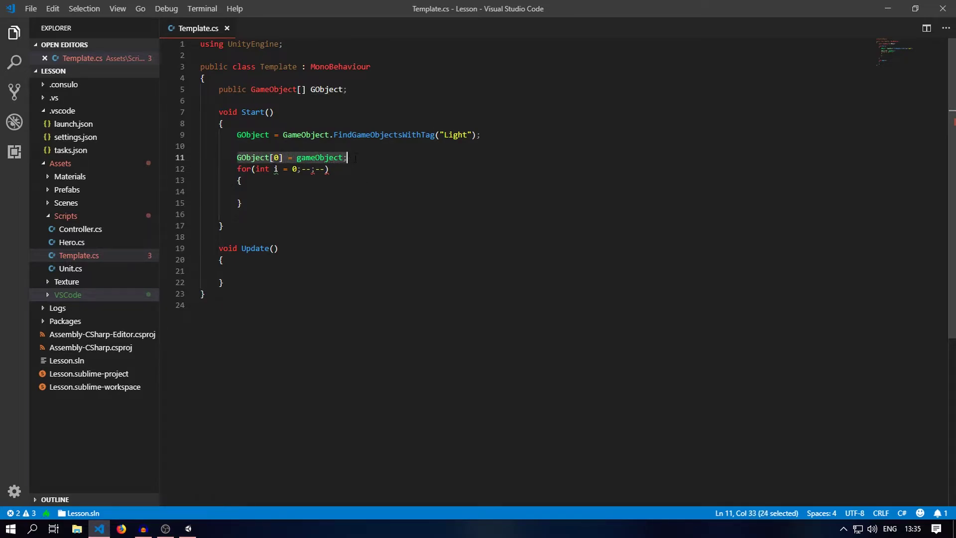
click(282, 158)
click(267, 158)
key(Right)
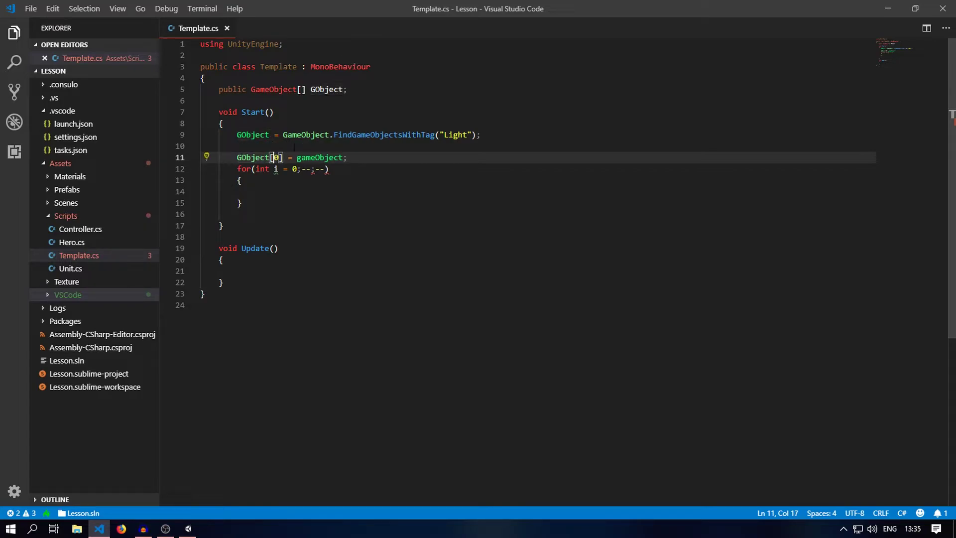
mouse_move(284, 157)
mouse_down()
mouse_move(356, 157)
mouse_move(195, 155)
mouse_up()
key(BackSpace)
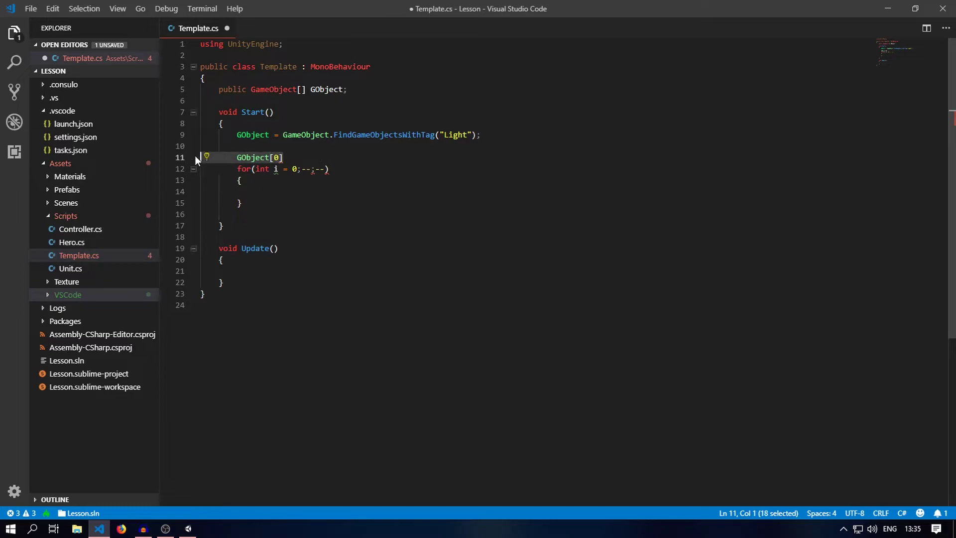
key(BackSpace)
key(BackSpace)
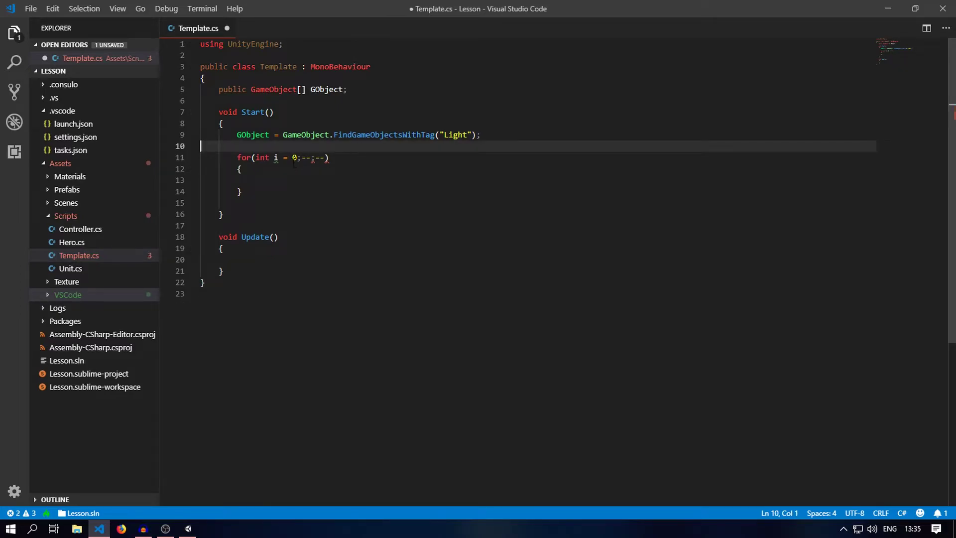
Replace the condition placeholder with i <= GObject.Length, picking Length from IntelliSense.
key(ctrl+s)
double_click(316, 158)
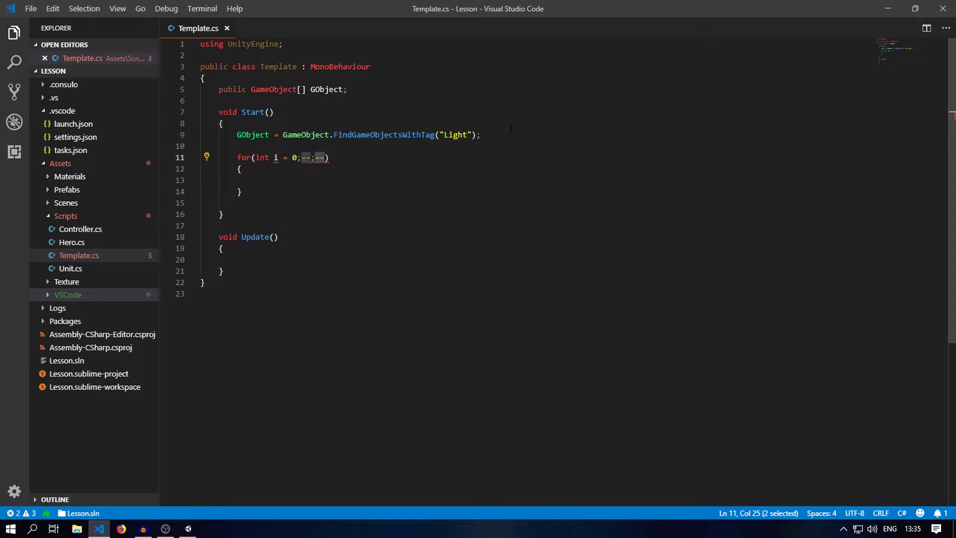
text(i)
key(BackSpace)
key(Escape)
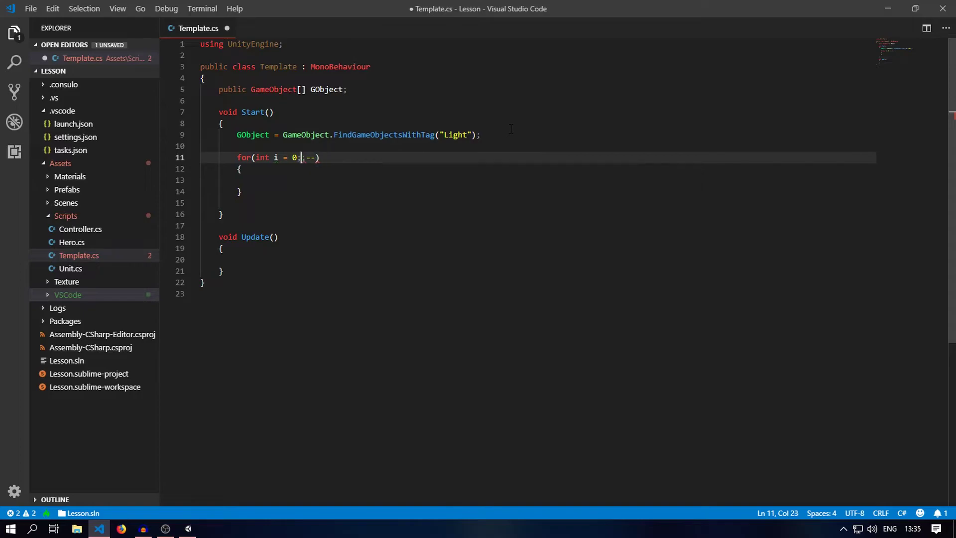
text(l)
key(BackSpace)
text(i )
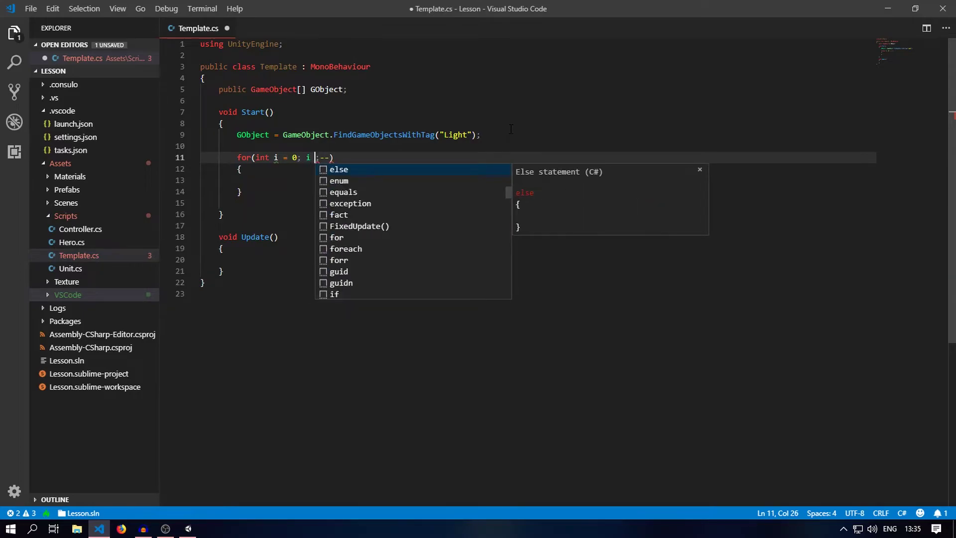
text(<= )
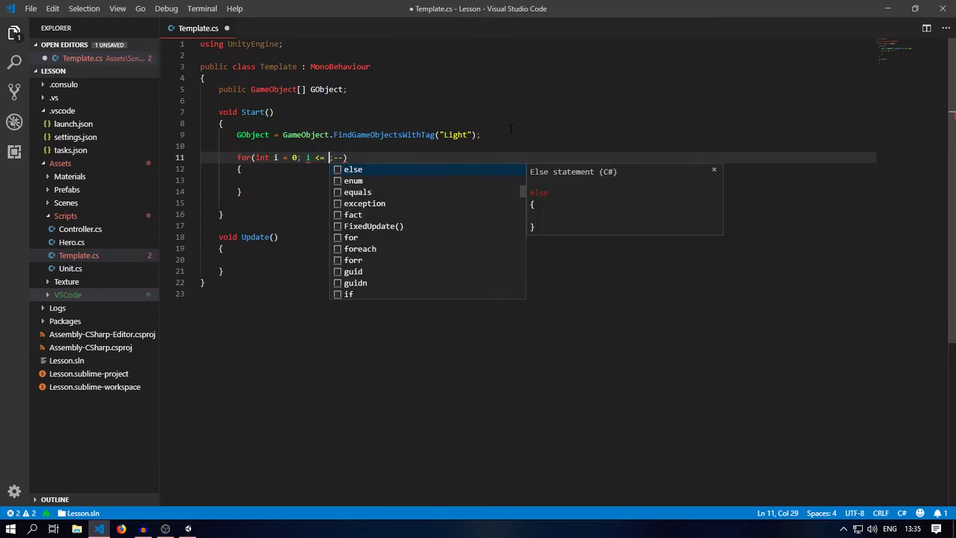
text(G)
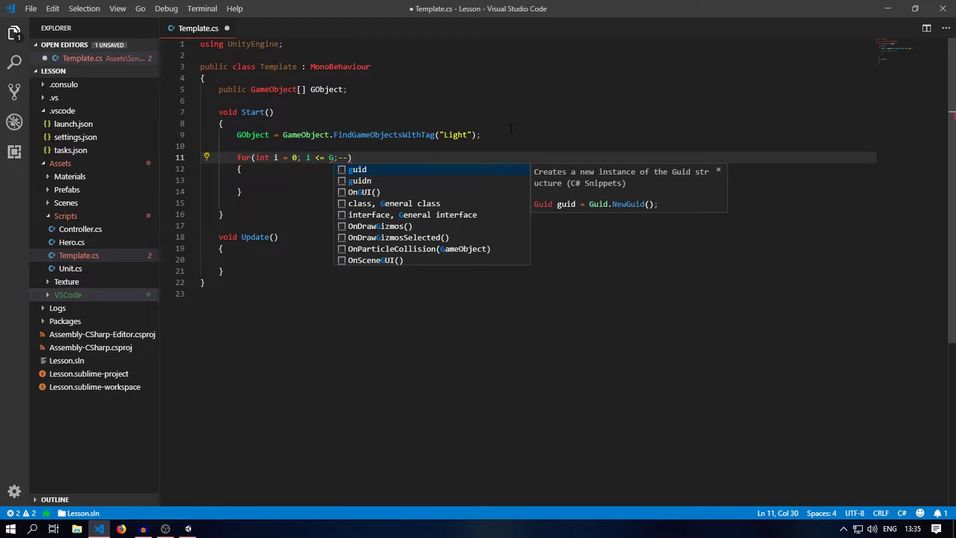
text(o)
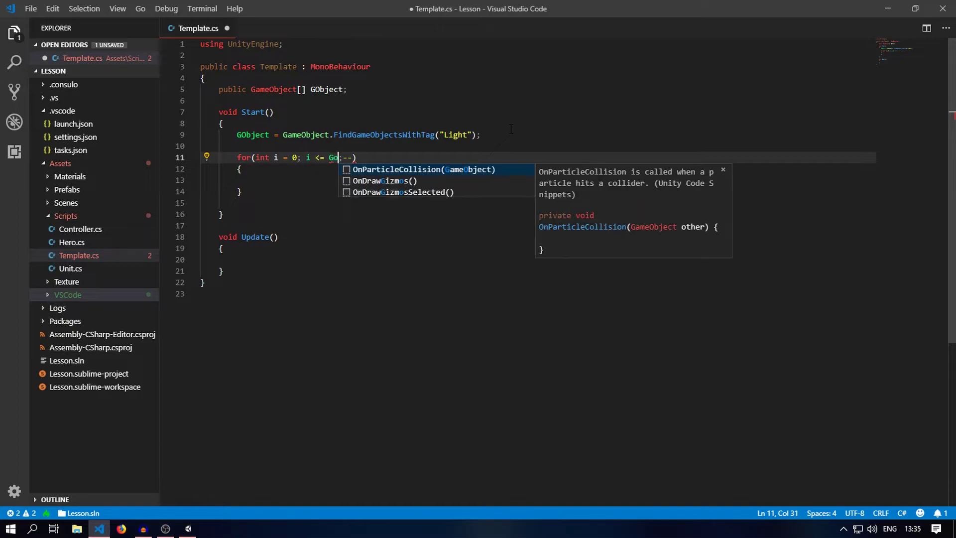
key(BackSpace)
text(Obje)
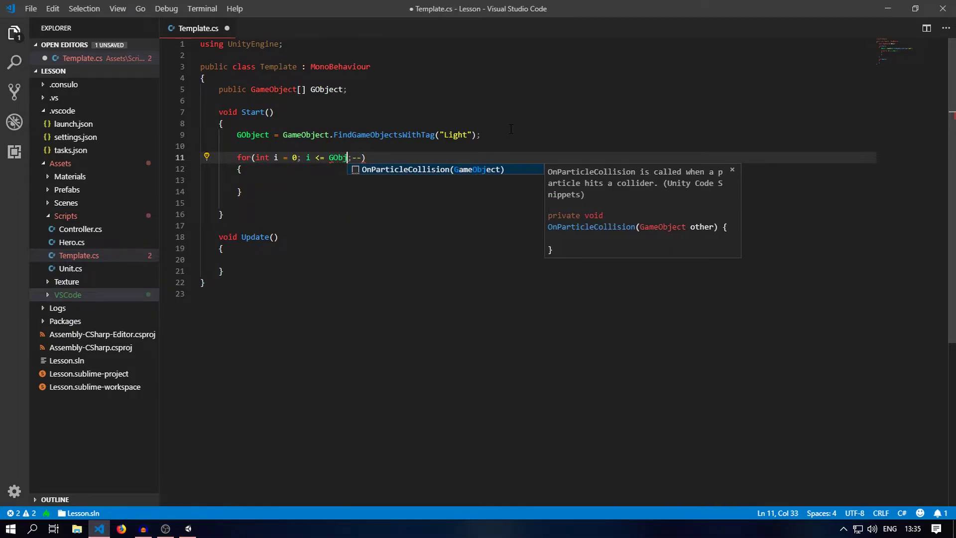
text(t)
key(BackSpace)
text(ct.)
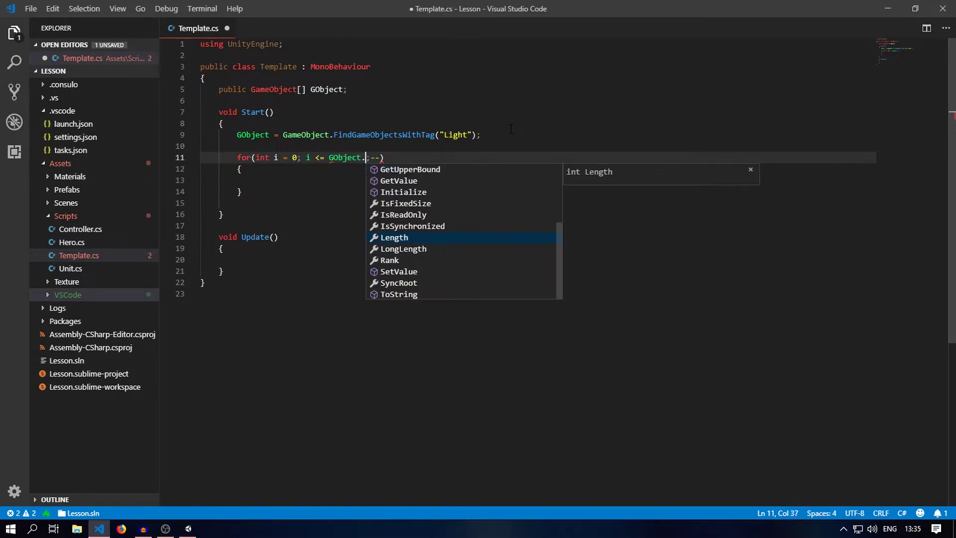
click(398, 238)
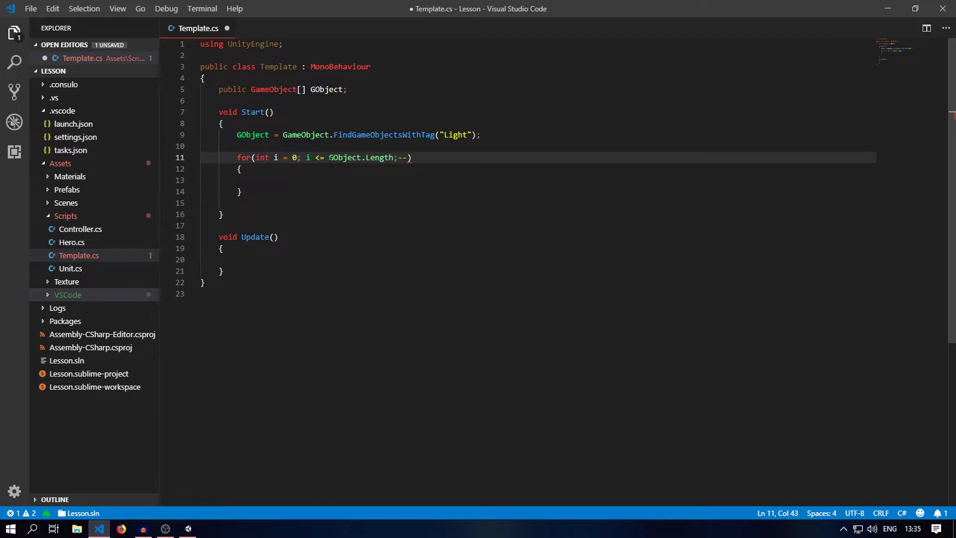
drag(329, 158, 394, 158)
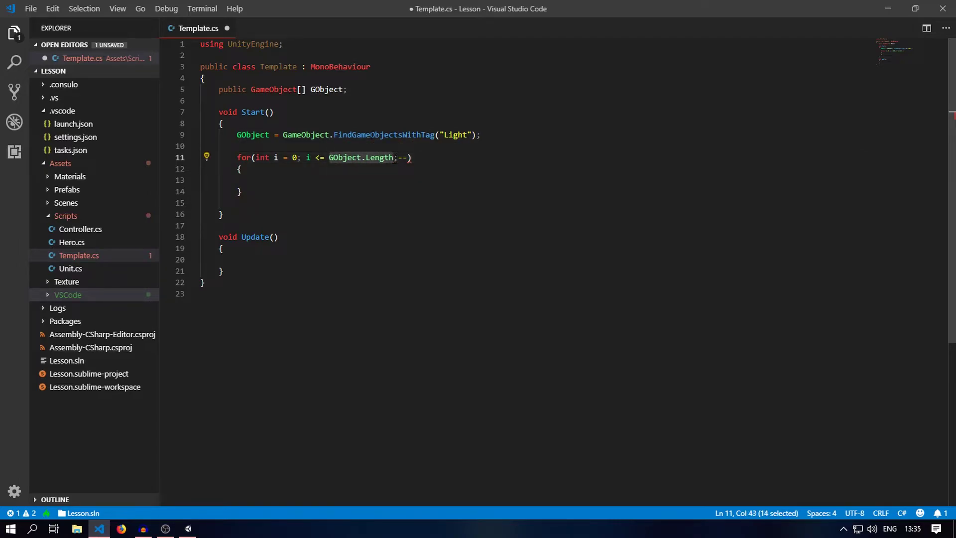
click(387, 157)
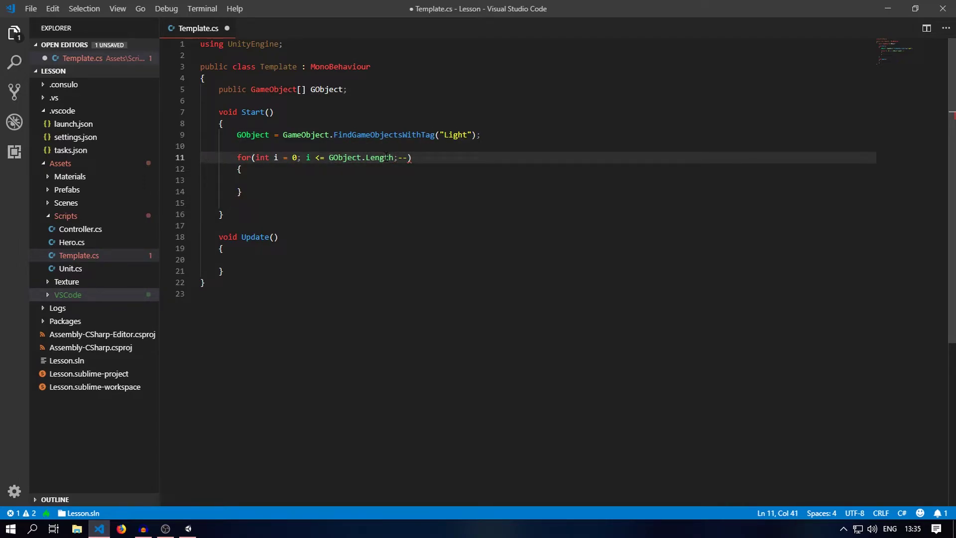
Change the Player's G Object array size to 4 in Unity, then return to VS Code.
click(197, 529)
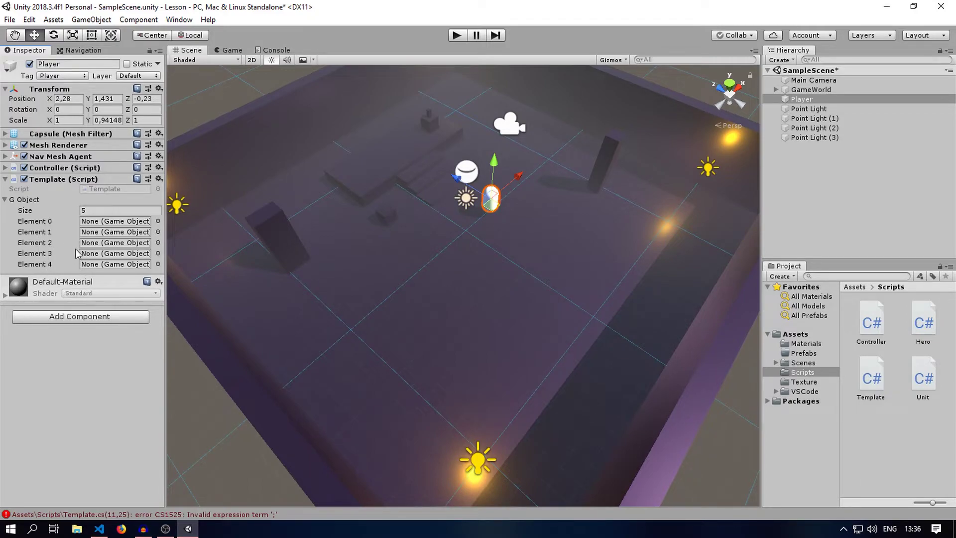
click(97, 210)
text(3)
key(Return)
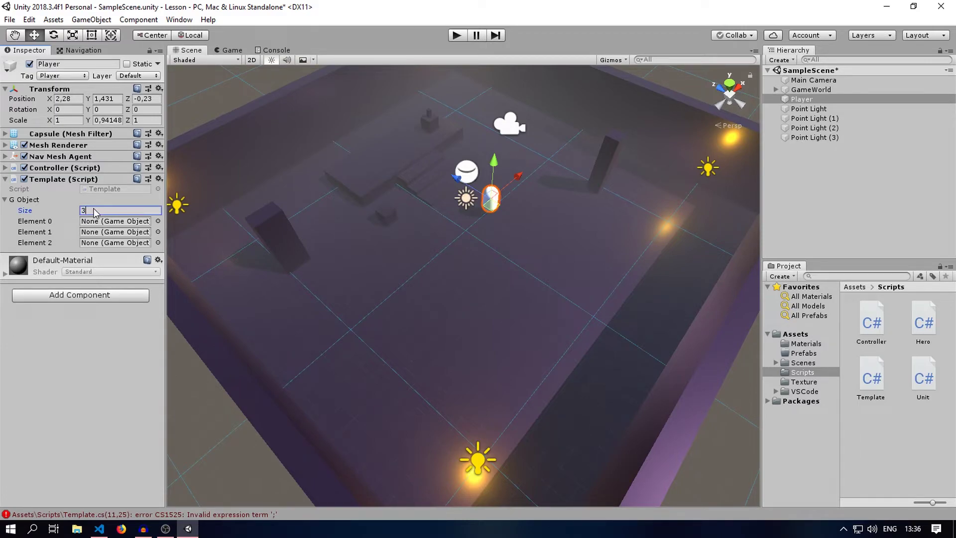
click(93, 211)
text(4)
key(Return)
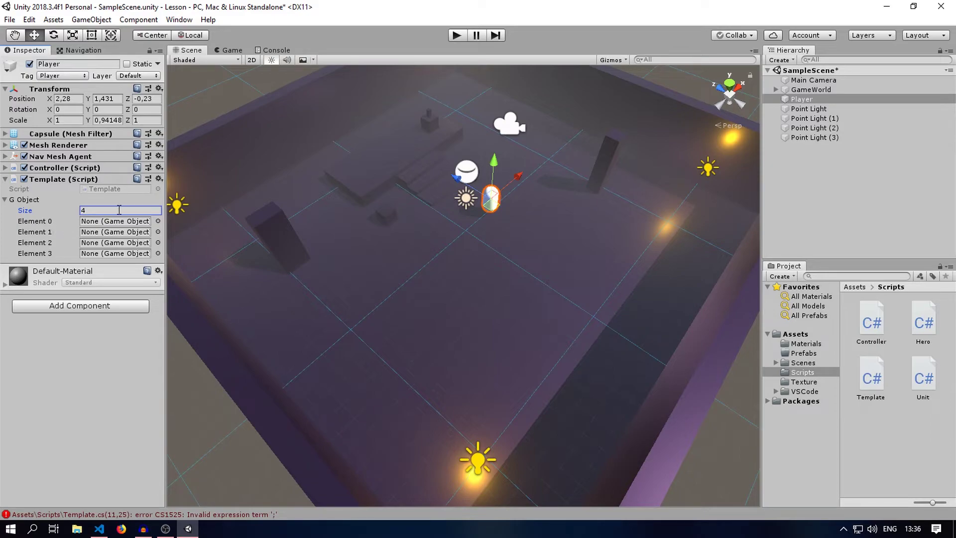
click(101, 209)
click(99, 528)
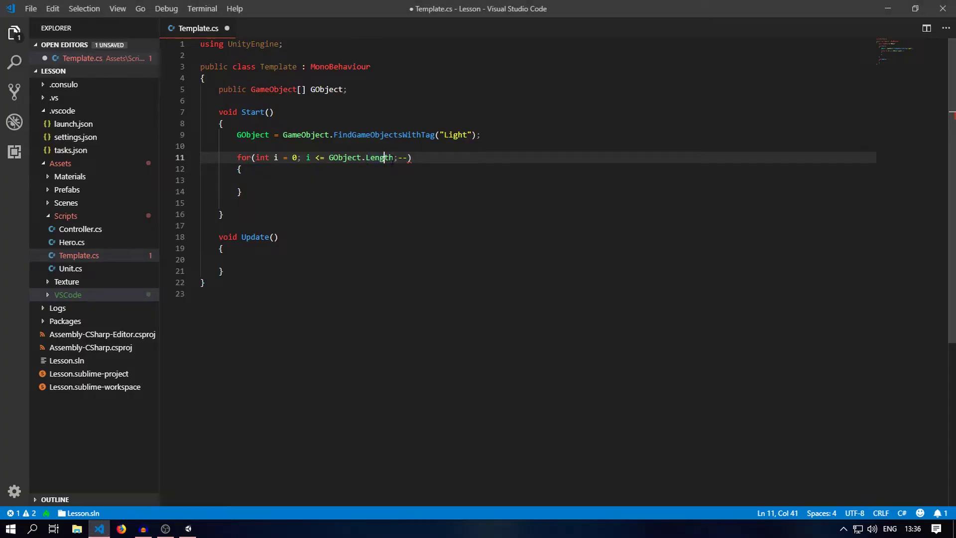
Append - 1 after GObject.Length and replace the last placeholder with i++, saving Template.cs.
click(392, 157)
text(- 1)
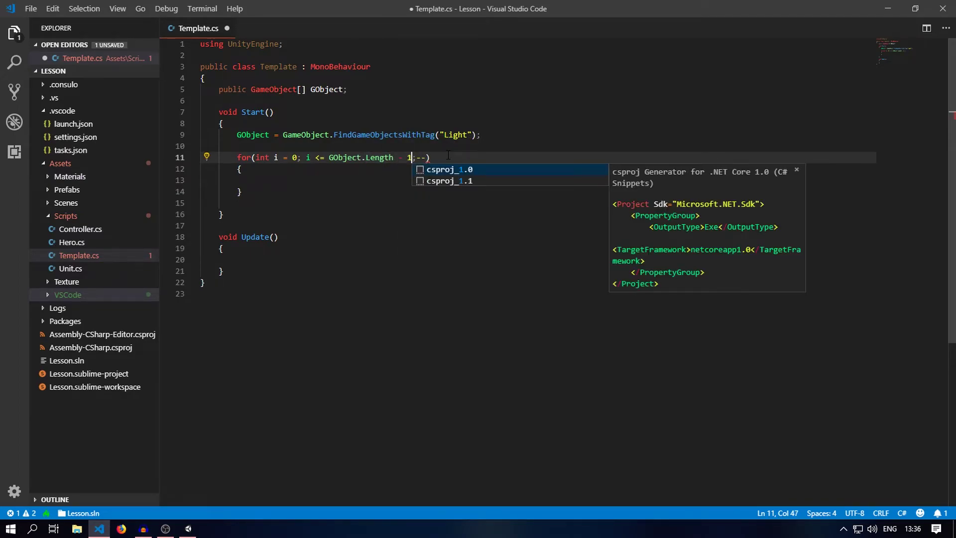
key(Right)
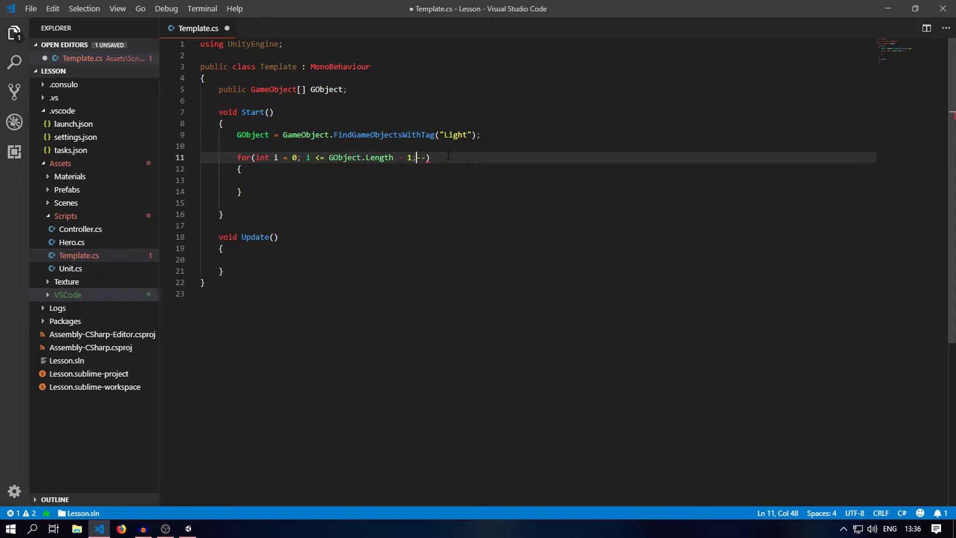
key(ctrl+s)
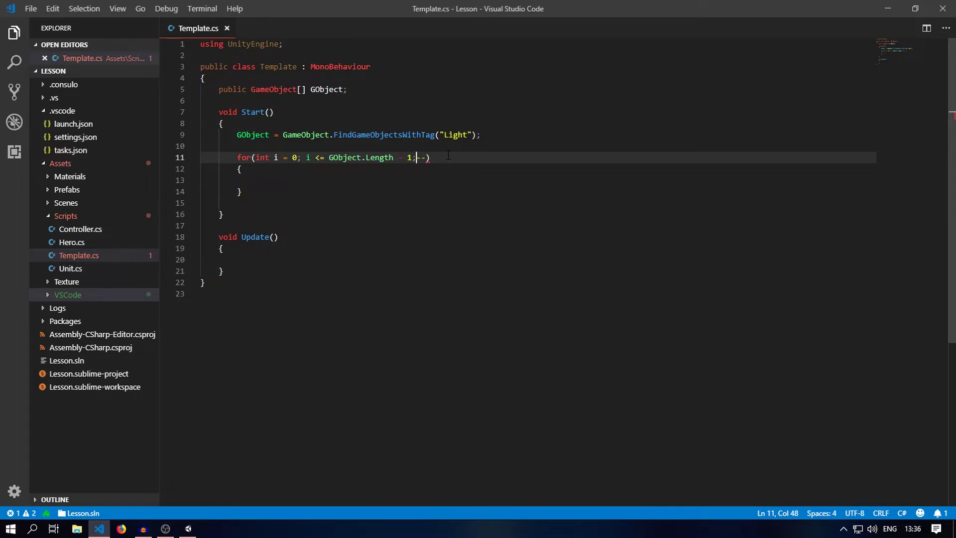
key(shift+Right)
key(shift+Right)
text(i)
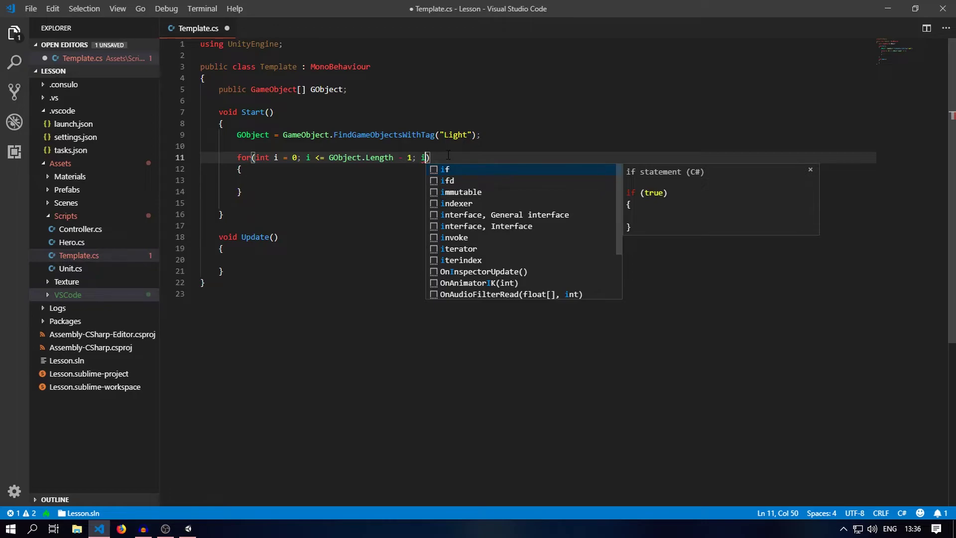
text(++)
key(ctrl+s)
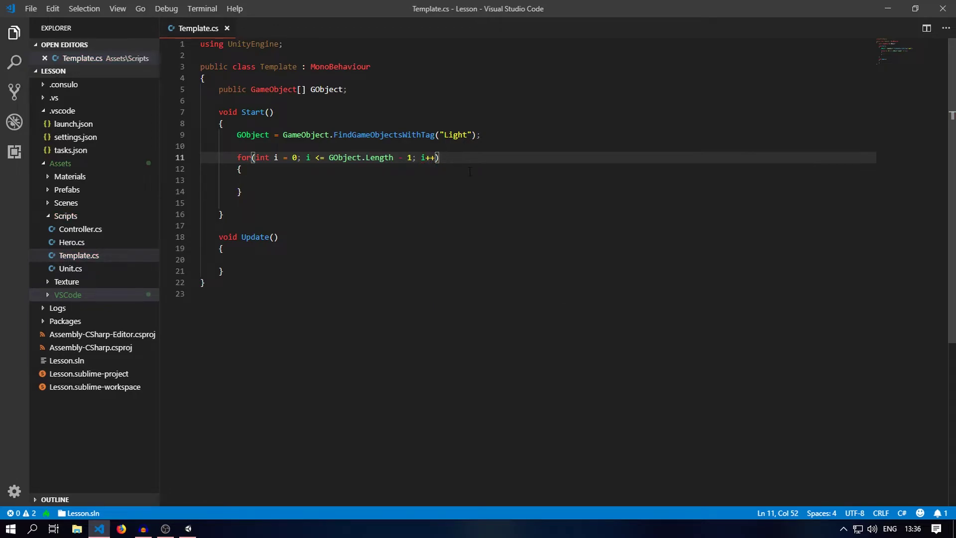
key(End)
drag(425, 157, 435, 158)
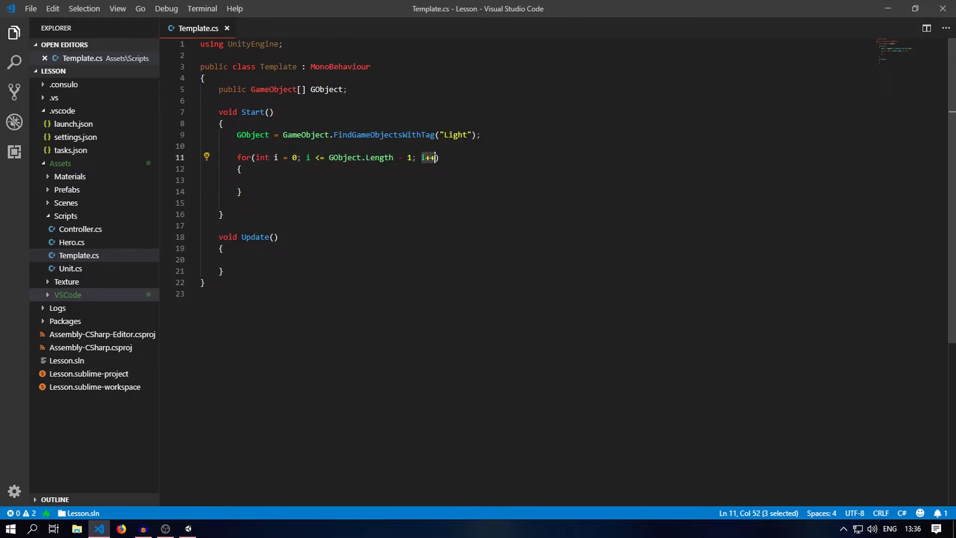
key(End)
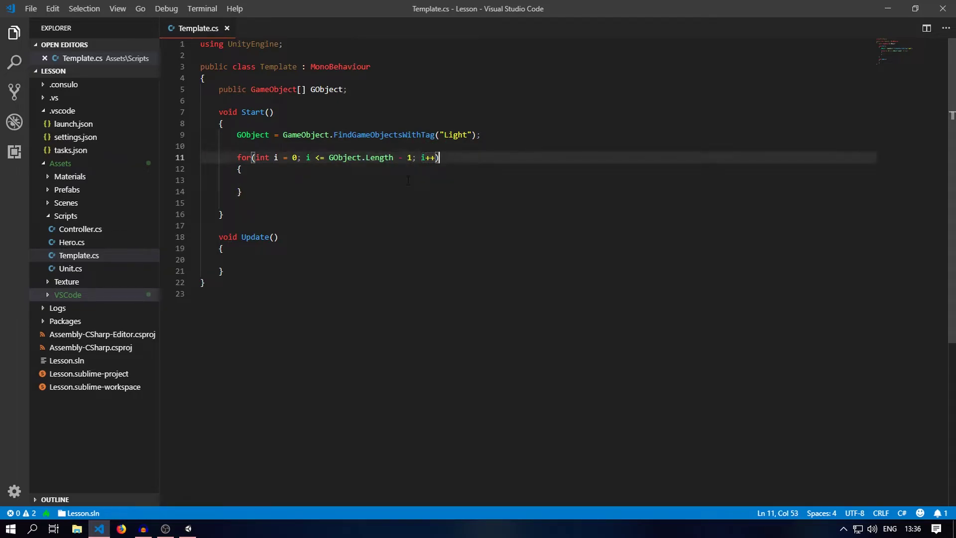
key(Down)
key(Down)
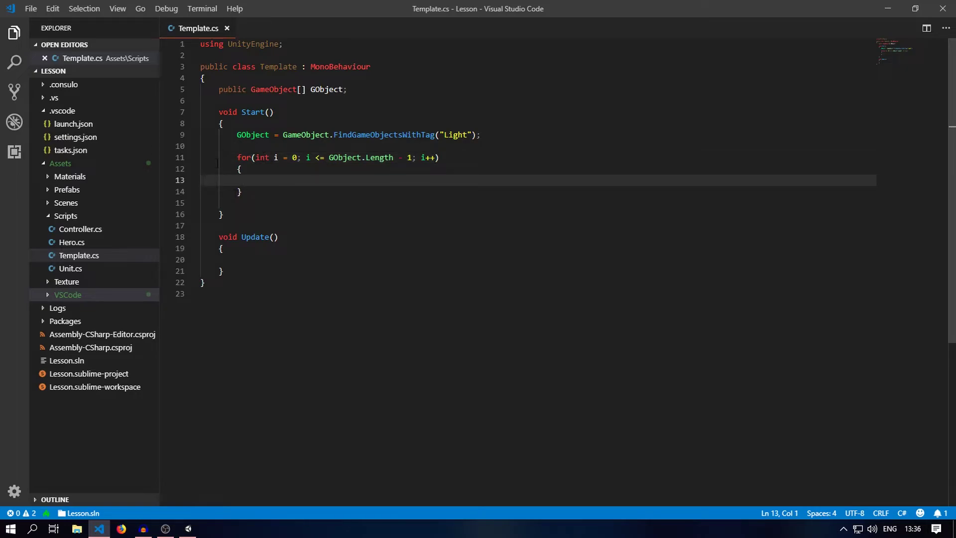
Highlight the loop initializer int i = 0, its counter i and start value 0.
drag(256, 157, 282, 158)
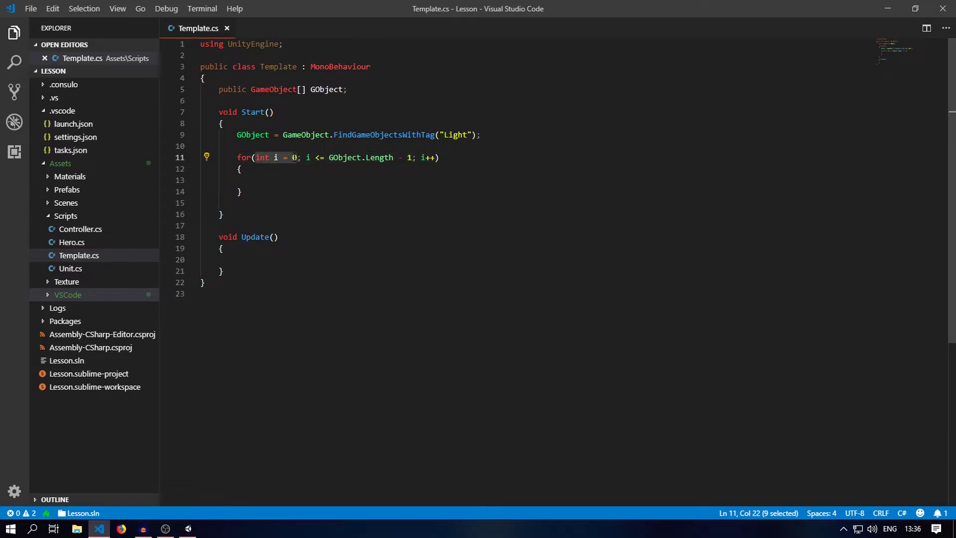
click(305, 157)
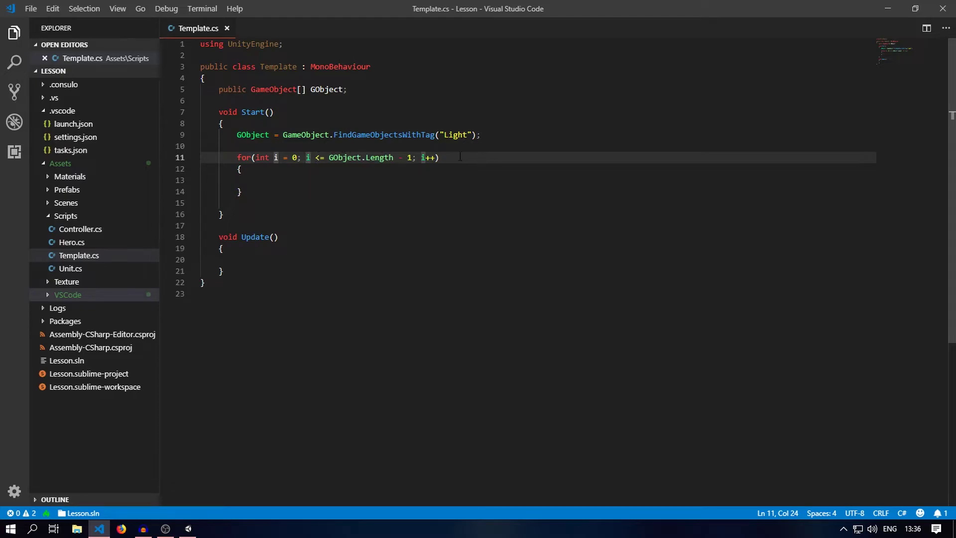
click(296, 177)
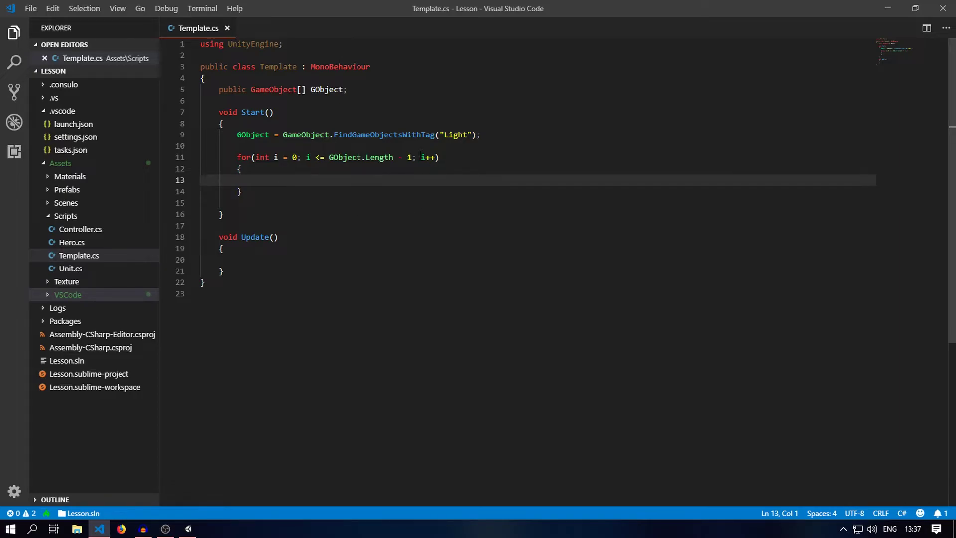
double_click(276, 157)
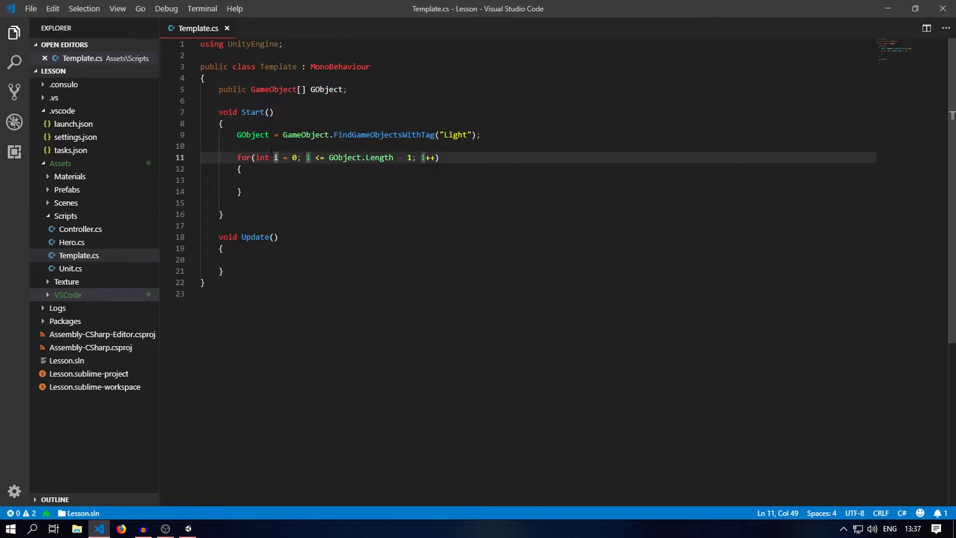
double_click(294, 157)
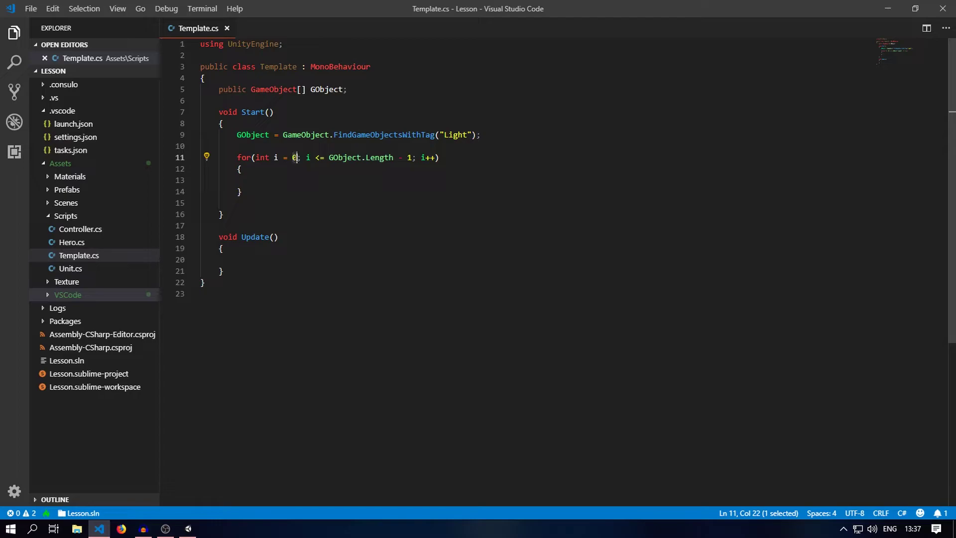
Highlight the loop condition i <= GObject.Length - 1, including its Length and - 1 parts.
double_click(307, 157)
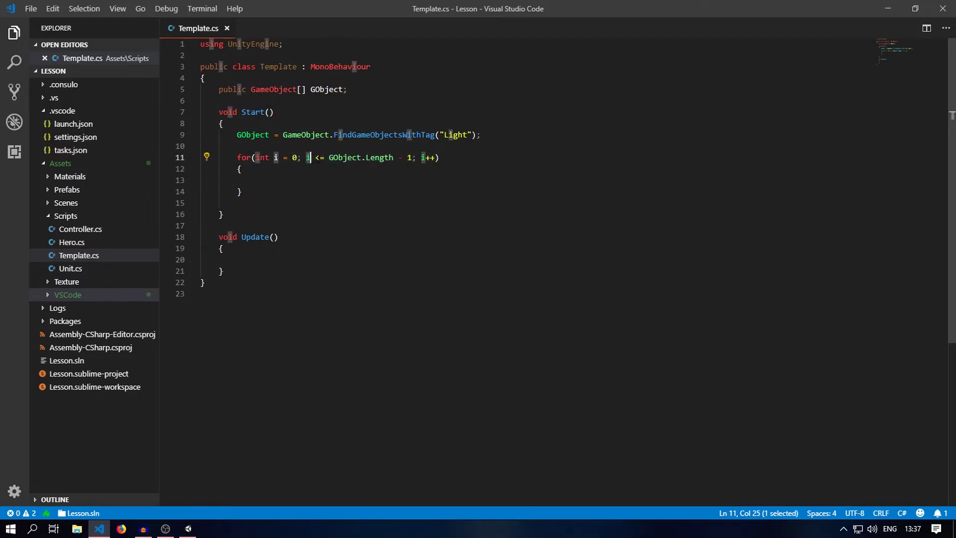
click(390, 157)
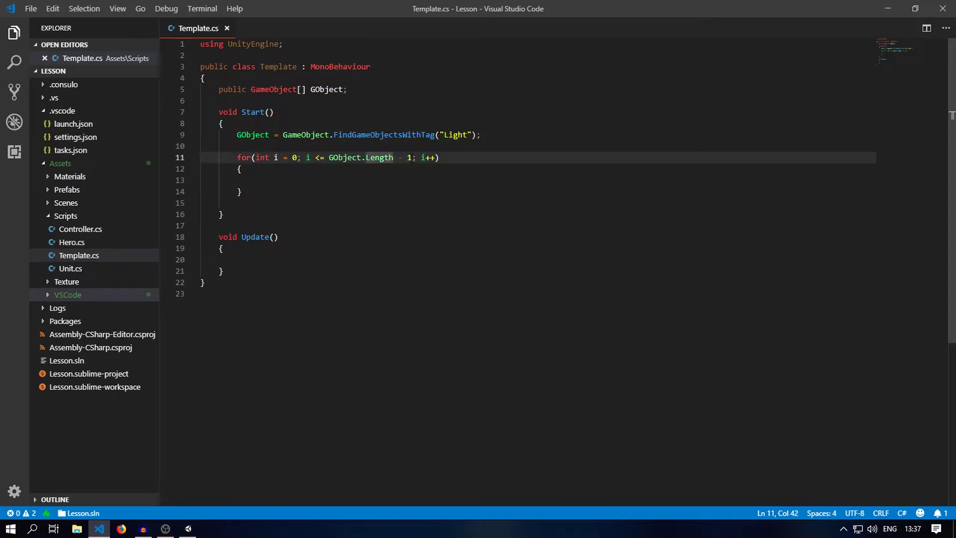
click(295, 176)
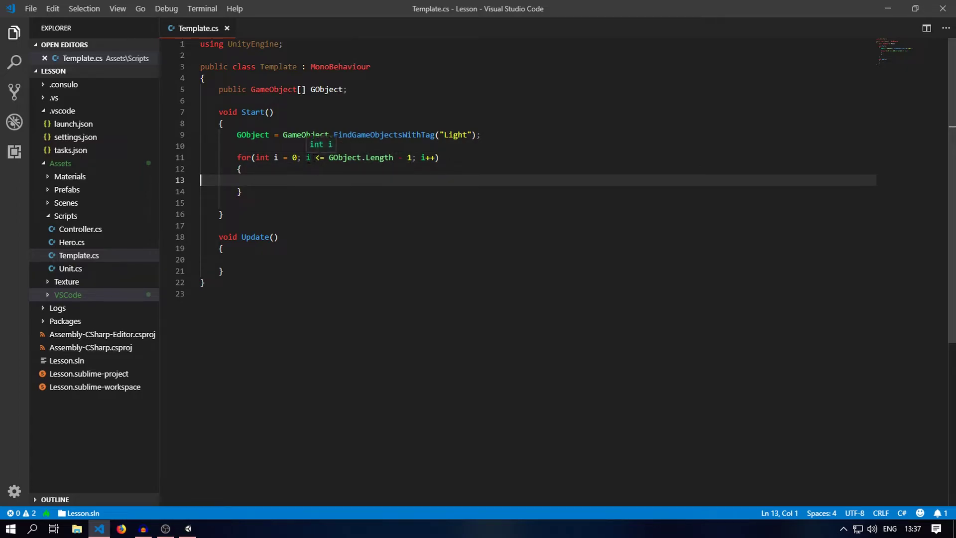
drag(306, 158, 411, 158)
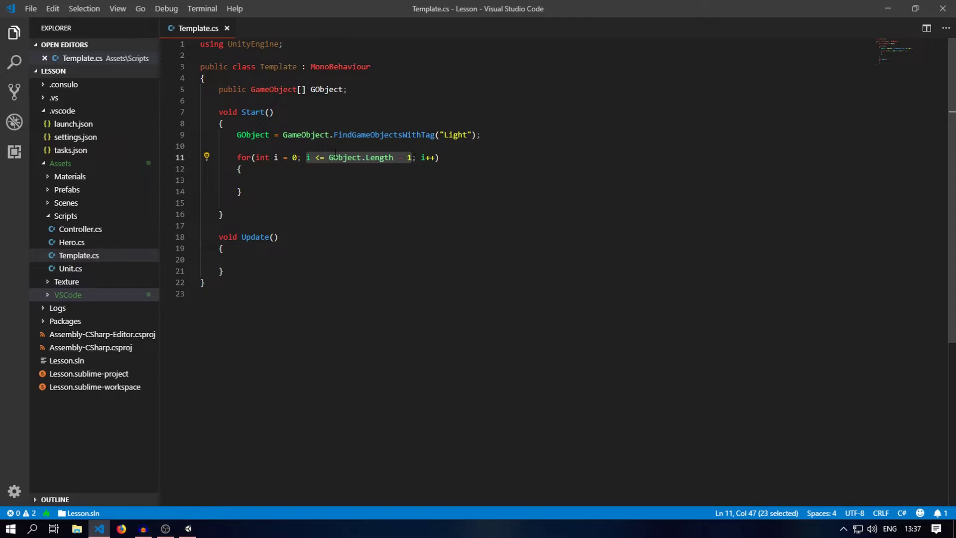
click(335, 158)
click(320, 157)
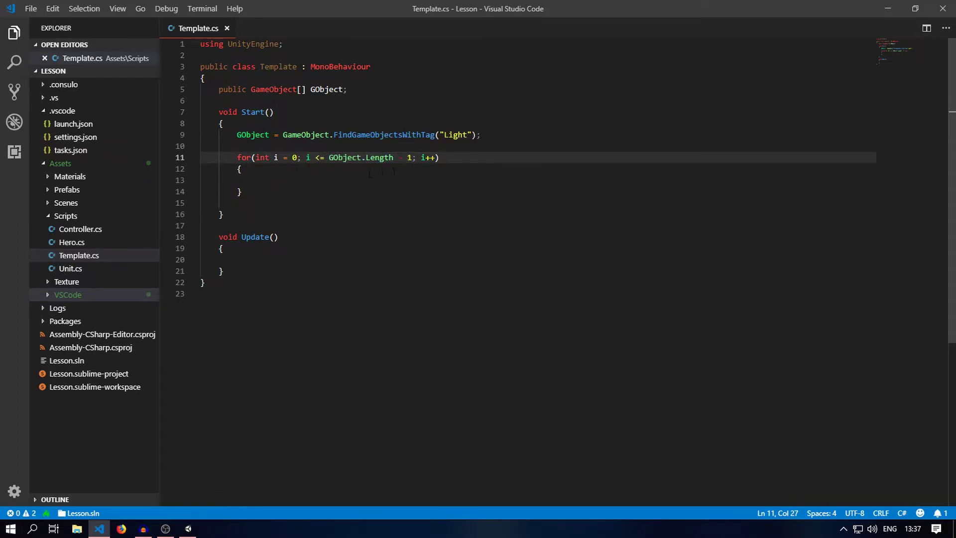
click(349, 177)
drag(395, 157, 412, 157)
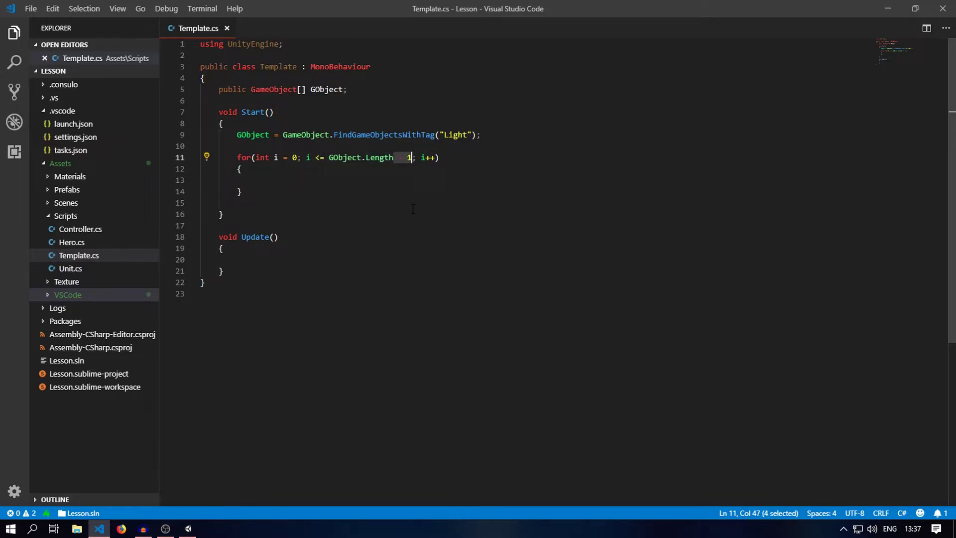
Change the loop condition to i < GObject.Length and save the script.
key(BackSpace)
click(320, 158)
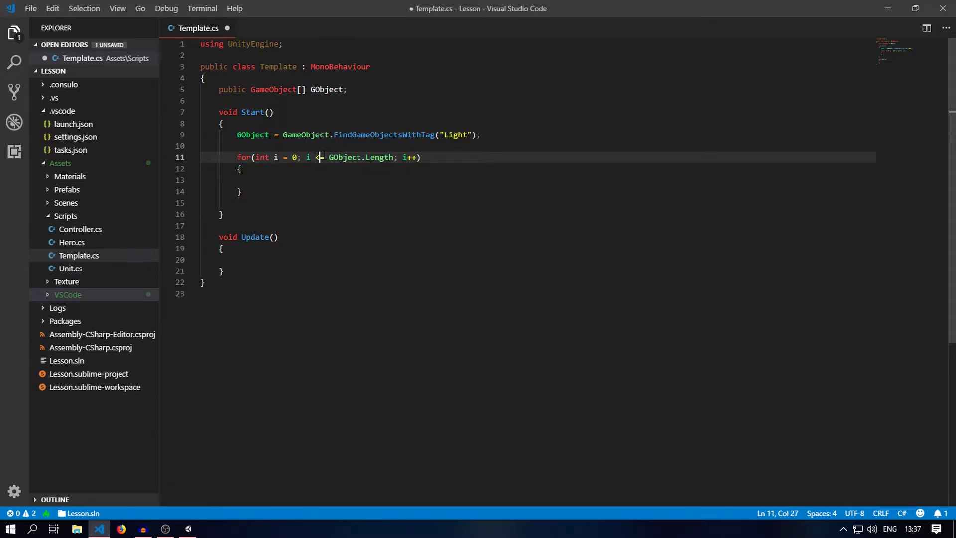
key(Delete)
key(ctrl+s)
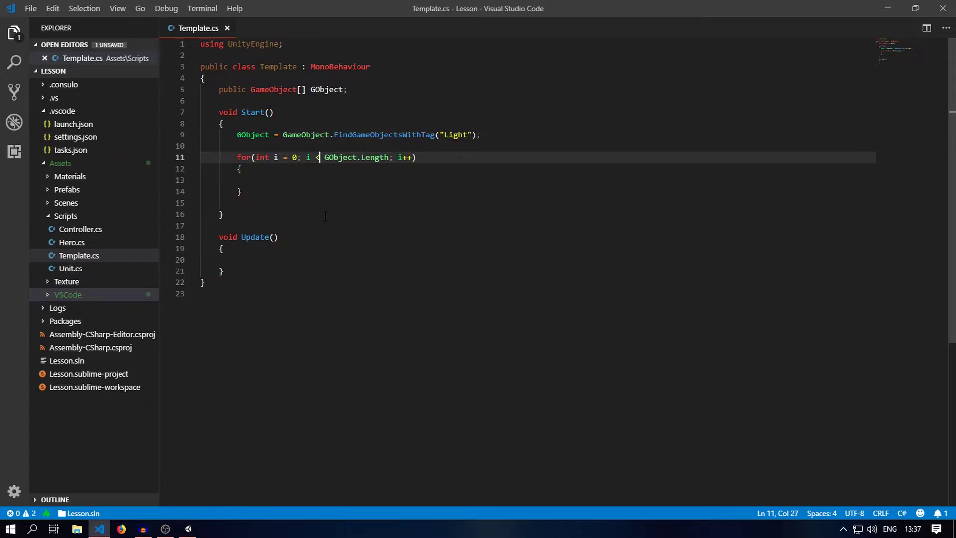
Indent the empty loop body line and save Template.cs again.
click(286, 178)
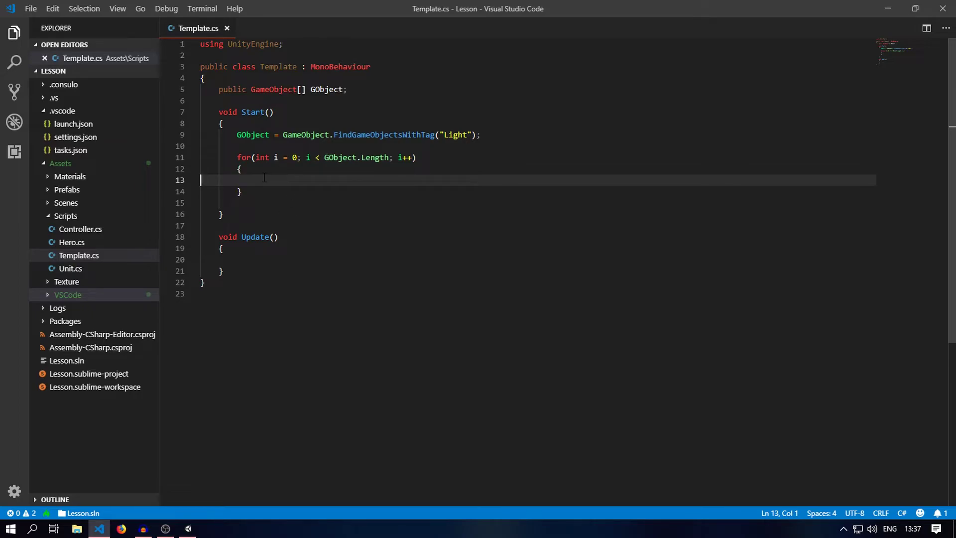
drag(315, 157, 321, 158)
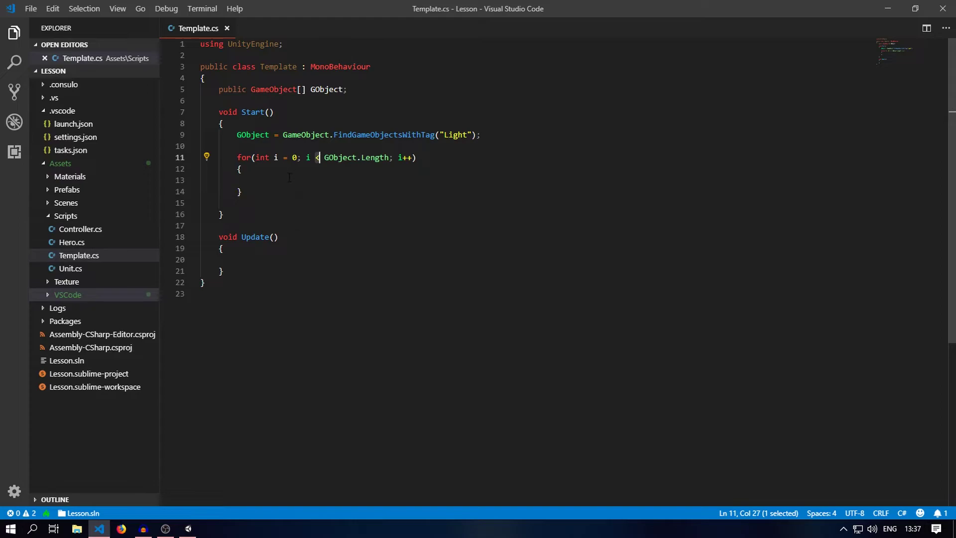
click(319, 179)
key(Tab)
key(ctrl+s)
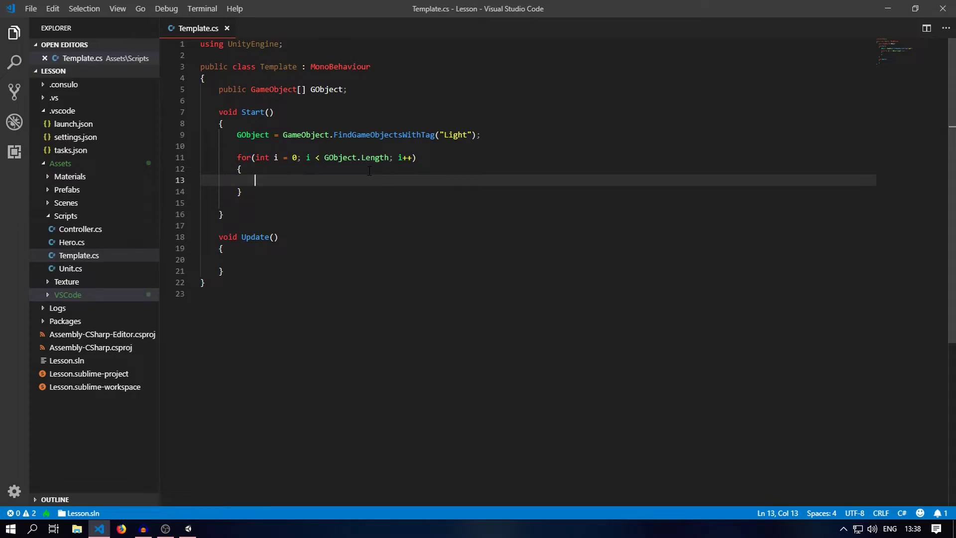
Write GObject[i].SetActive(false); in the loop body and save Template.cs.
text(GO)
key(Return)
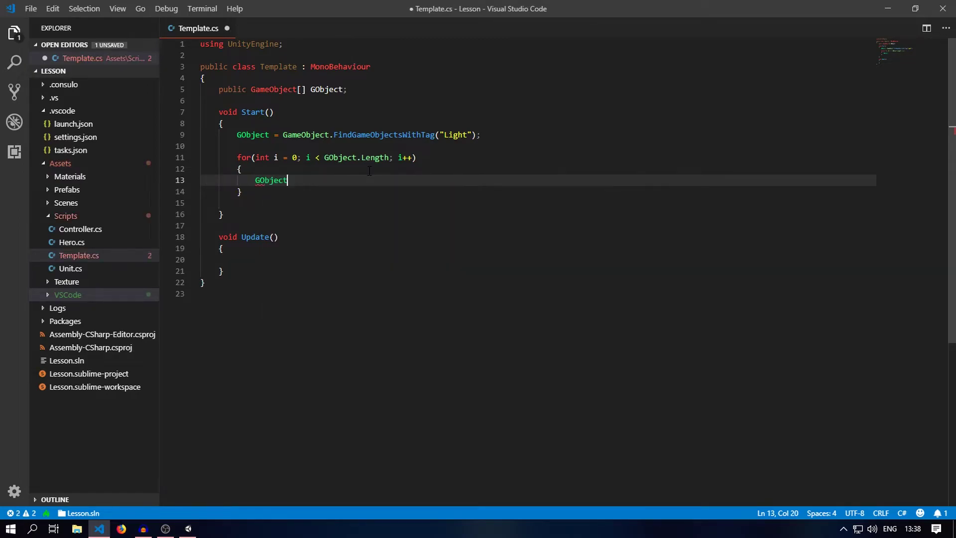
text([)
text(i])
text(.)
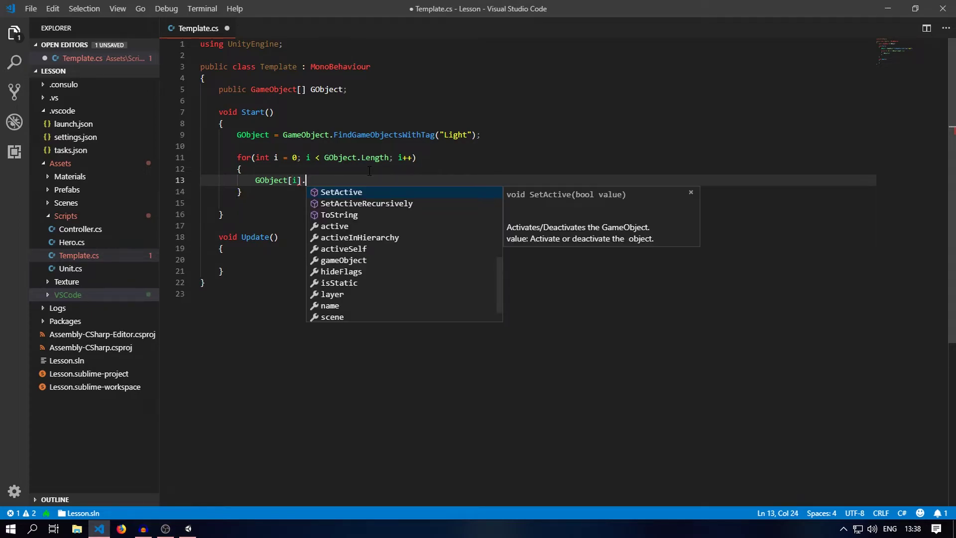
click(356, 193)
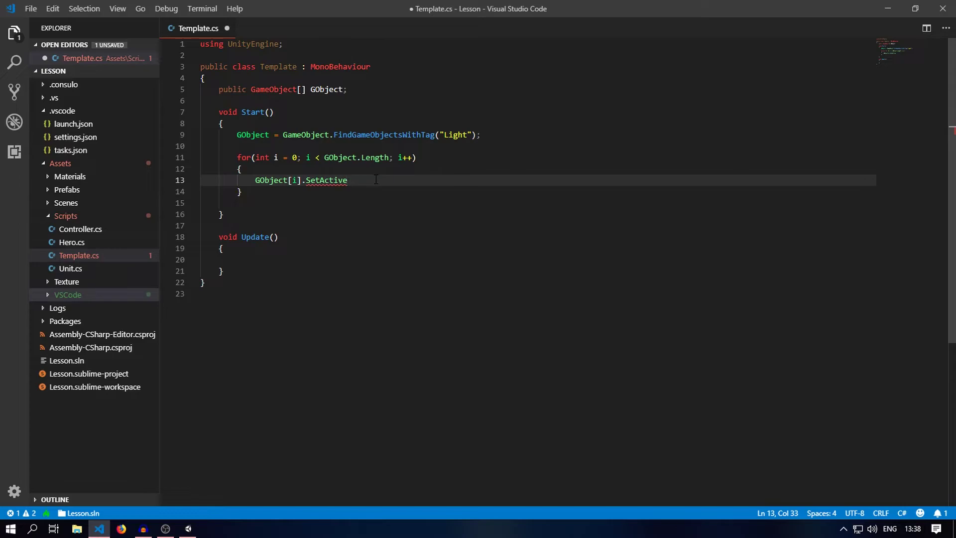
text(()
text();)
key(Left)
key(Left)
text(false)
key(Right)
key(Right)
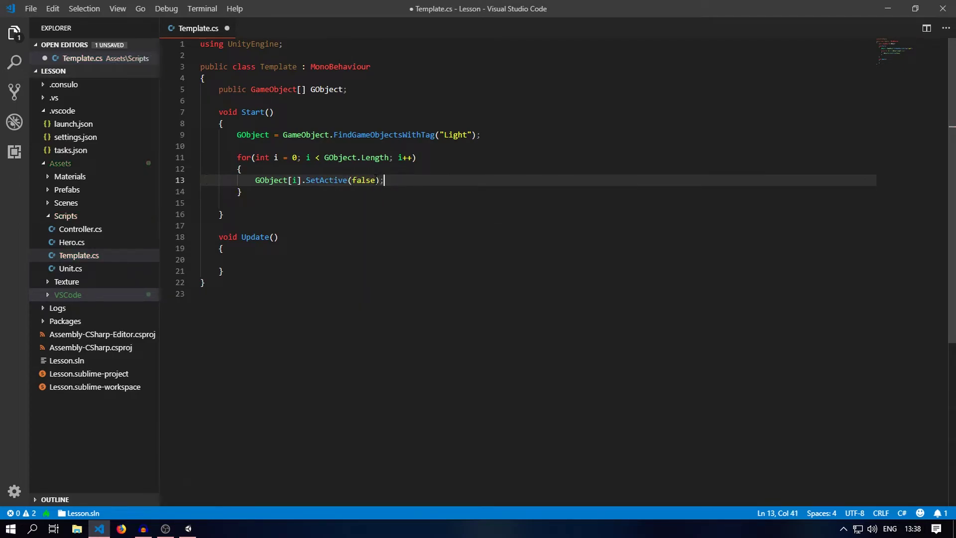
key(ctrl+s)
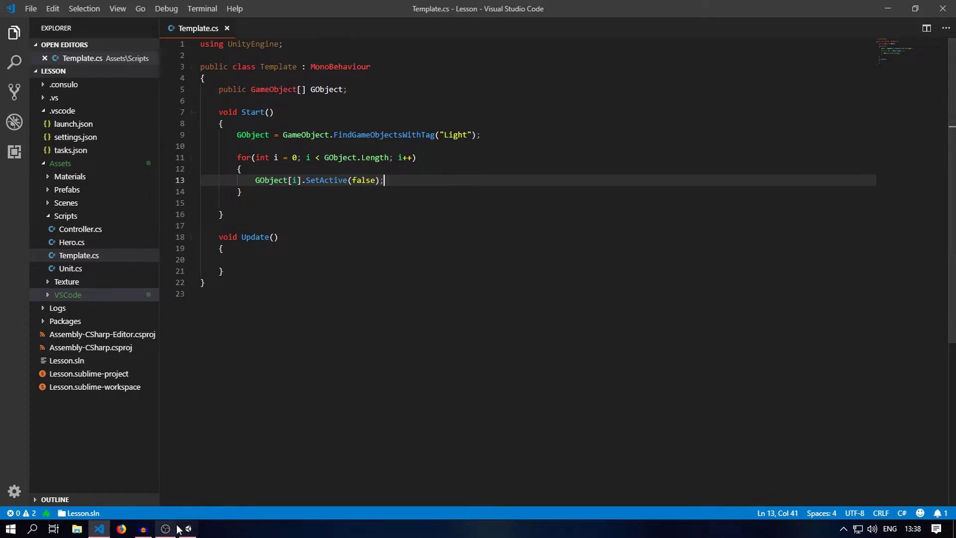
Play the Unity scene to check the four Point Lights are off, then return to Visual Studio Code.
click(189, 528)
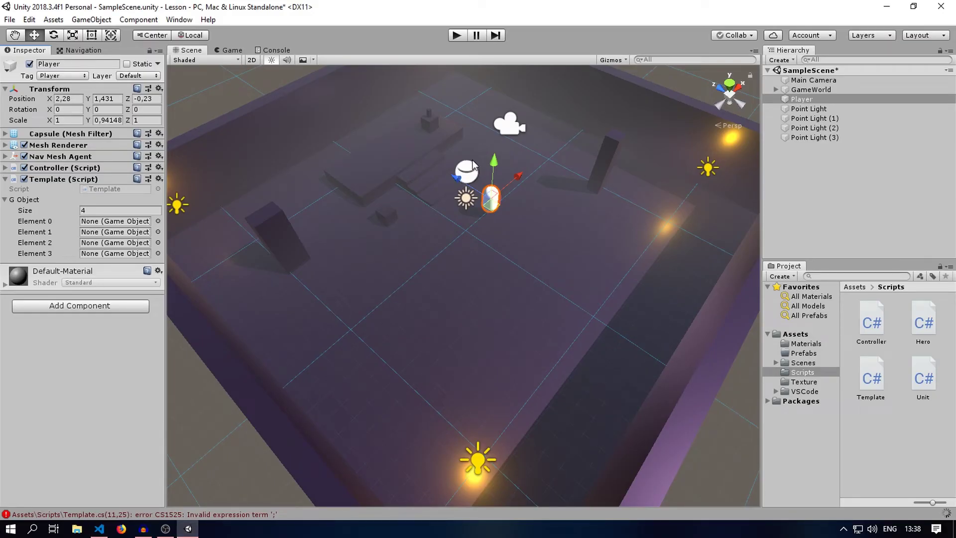
click(457, 35)
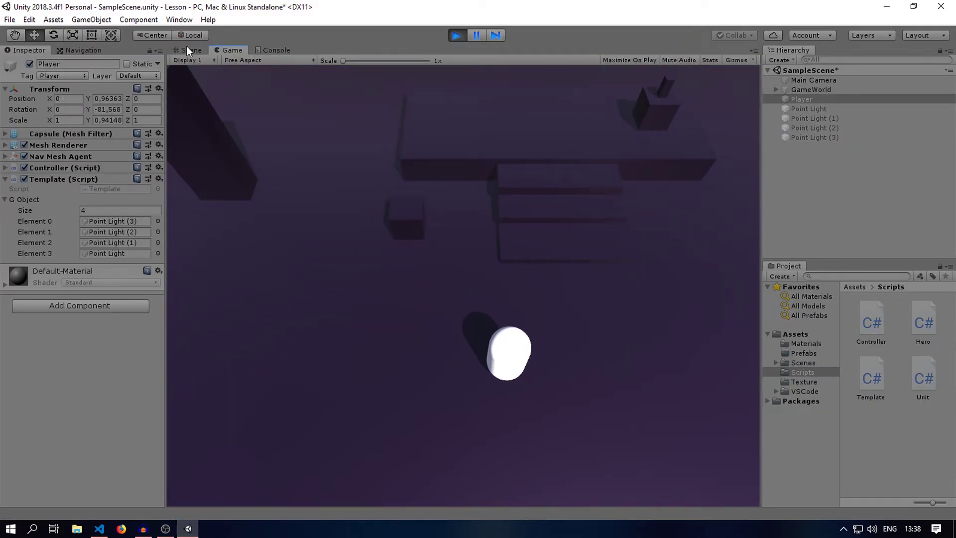
click(187, 49)
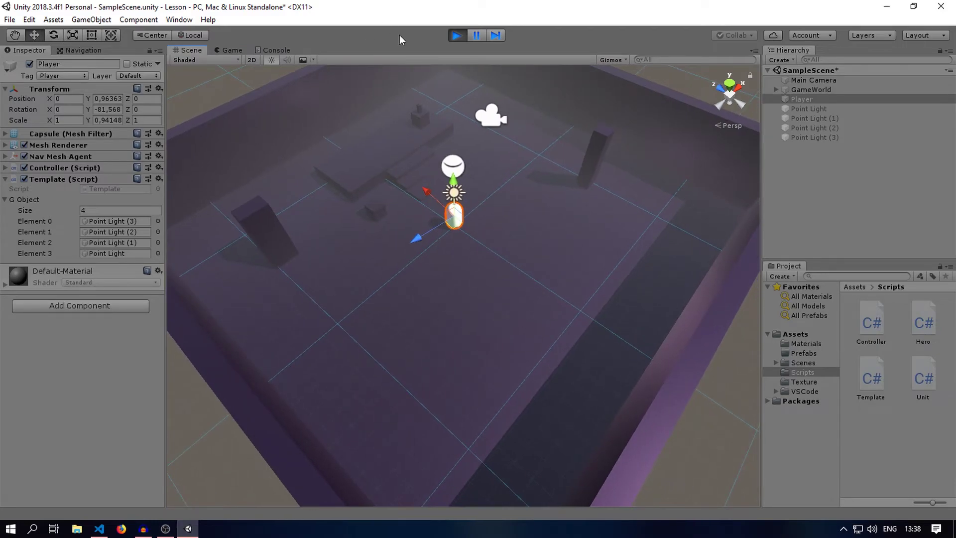
click(456, 35)
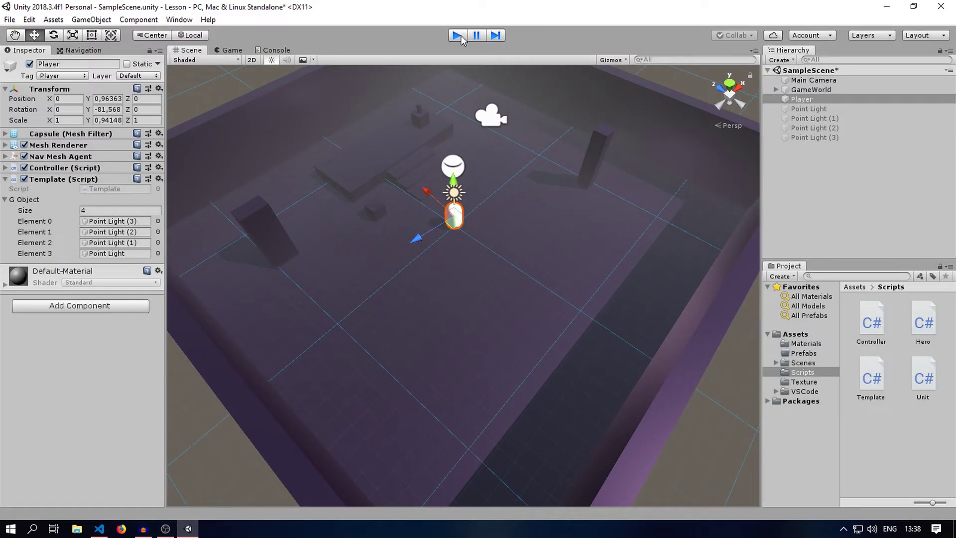
click(99, 528)
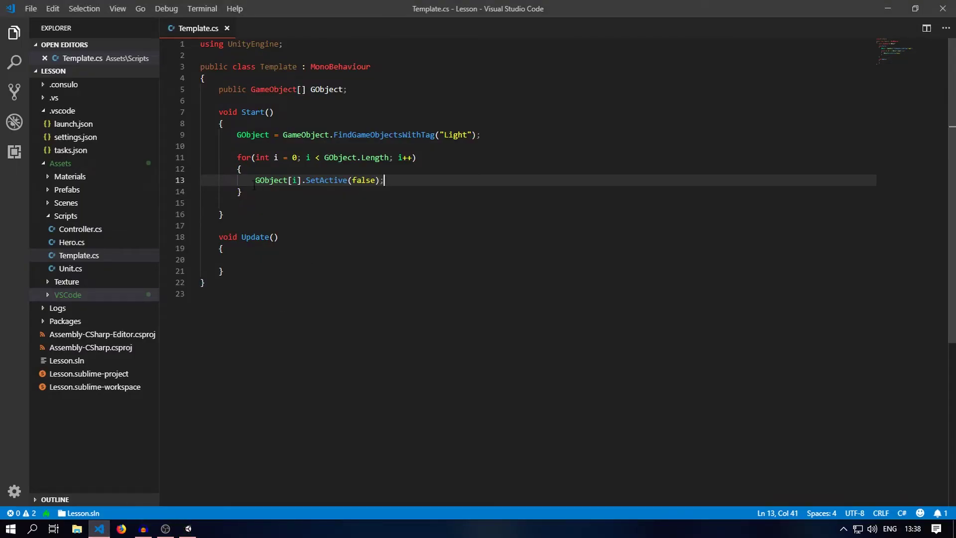
Cut the for loop out of Start() and save the script.
drag(297, 191, 187, 162)
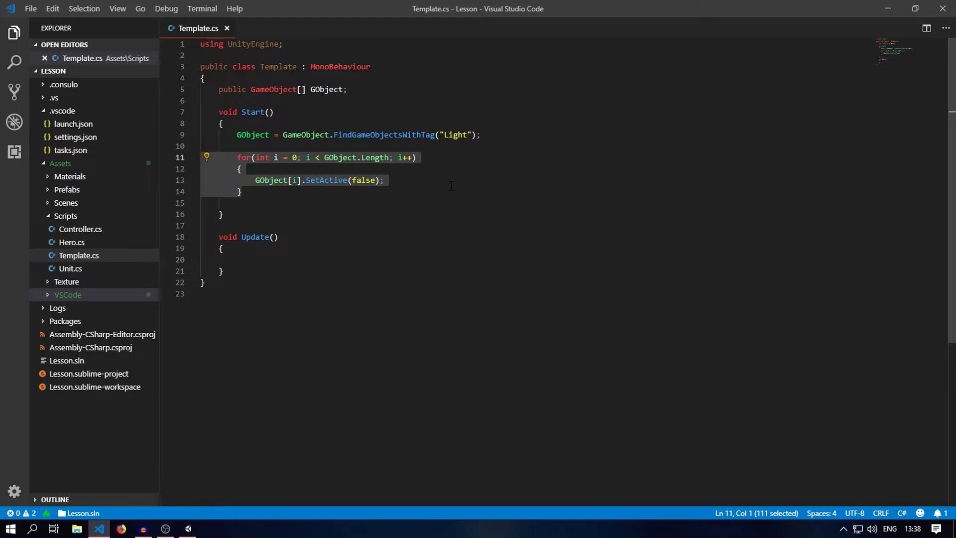
key(BackSpace)
key(BackSpace)
key(BackSpace)
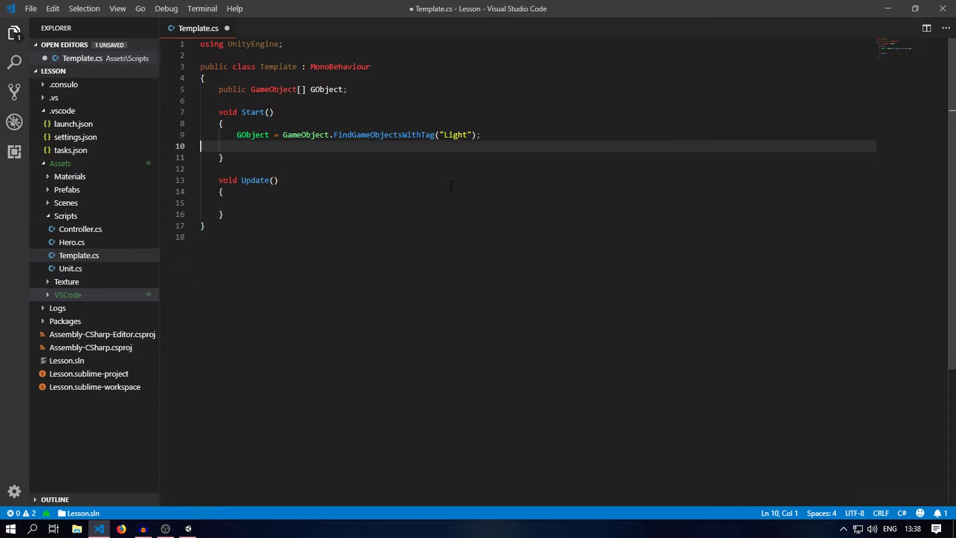
key(Delete)
key(ctrl+s)
Add an empty if() block in Update() and paste the for loop inside it.
click(313, 191)
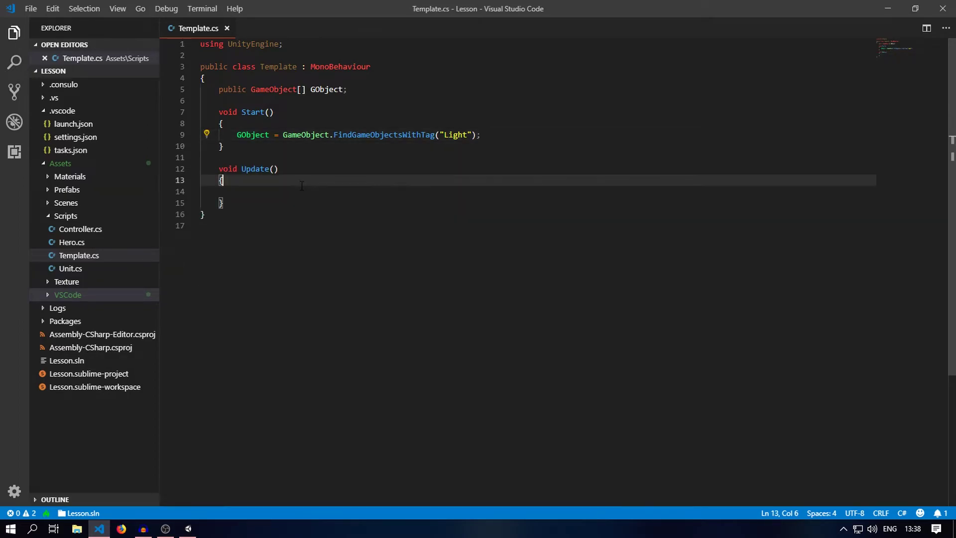
key(Tab)
key(Tab)
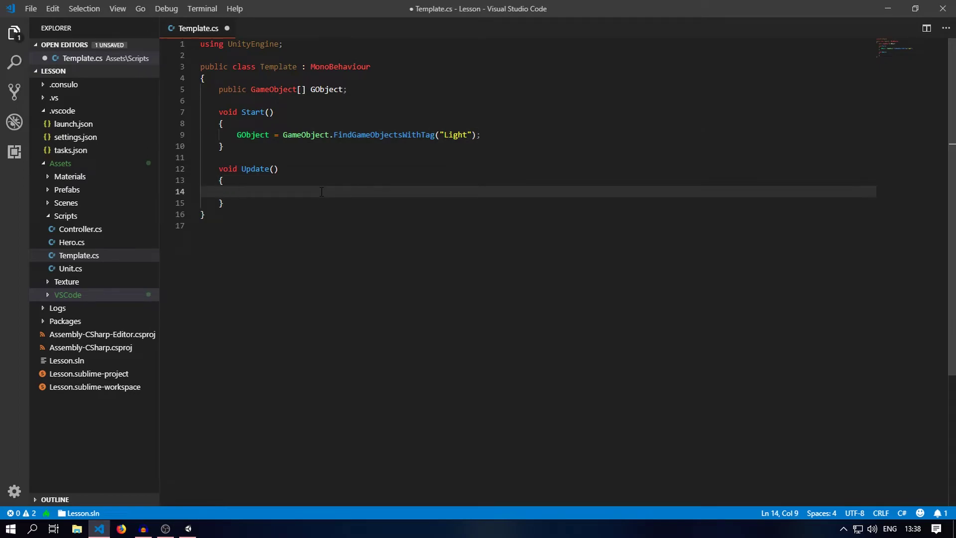
text(if()
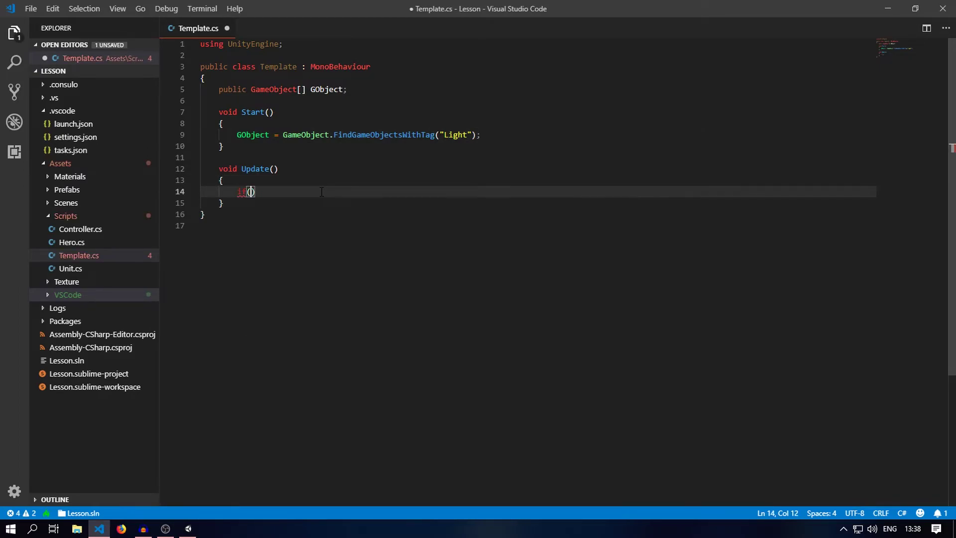
key(Right)
key(Return)
text({)
key(Return)
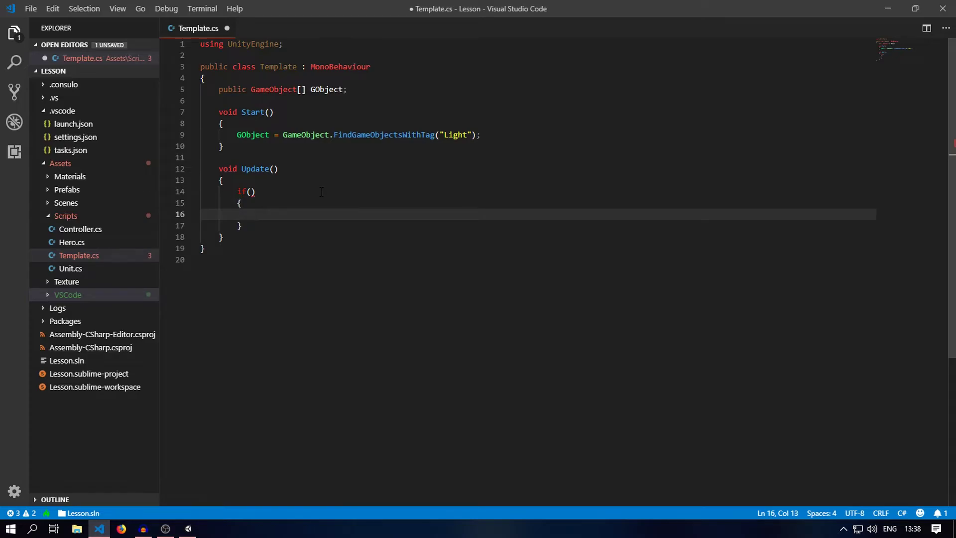
key(ctrl+v)
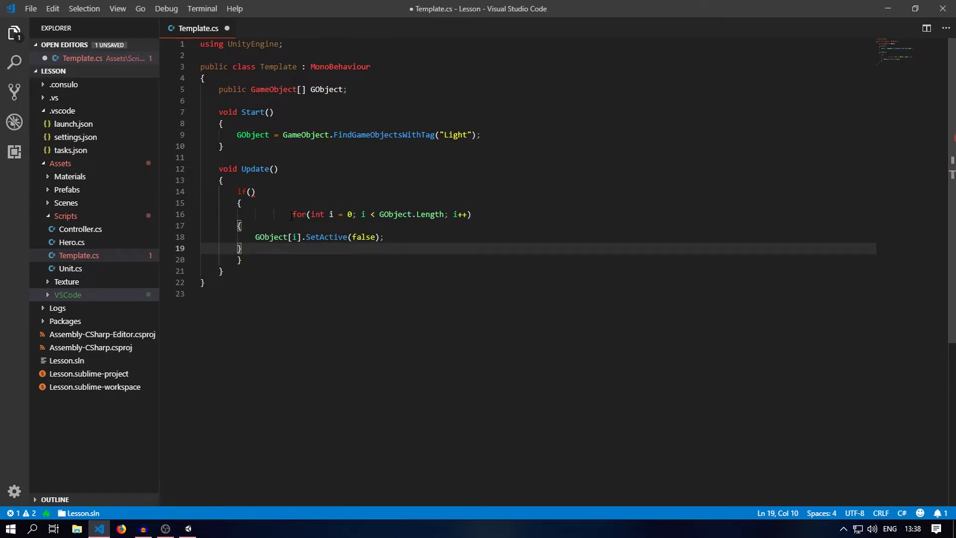
Indent the pasted loop lines one level inside the if block and save Template.cs.
click(292, 214)
key(BackSpace)
key(BackSpace)
key(BackSpace)
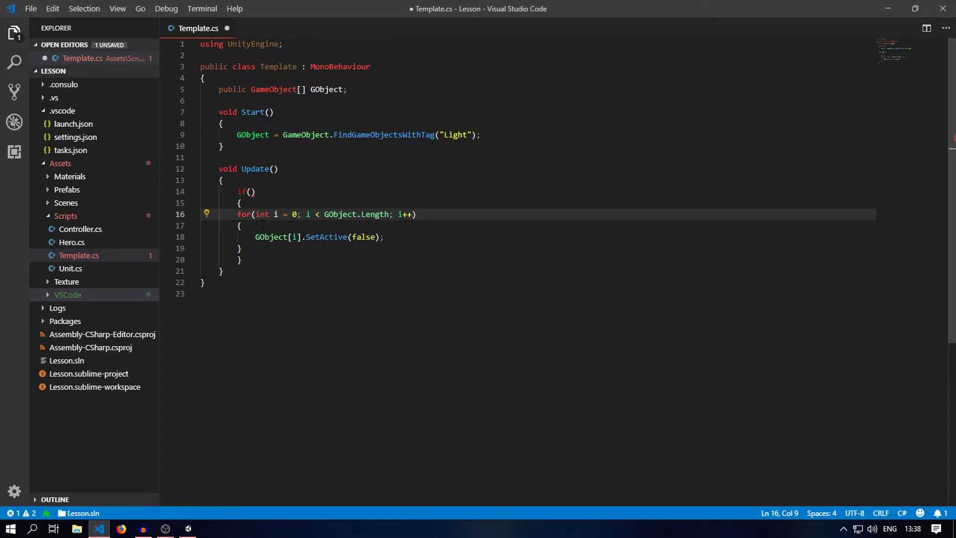
key(Tab)
key(Down)
key(Home)
key(Tab)
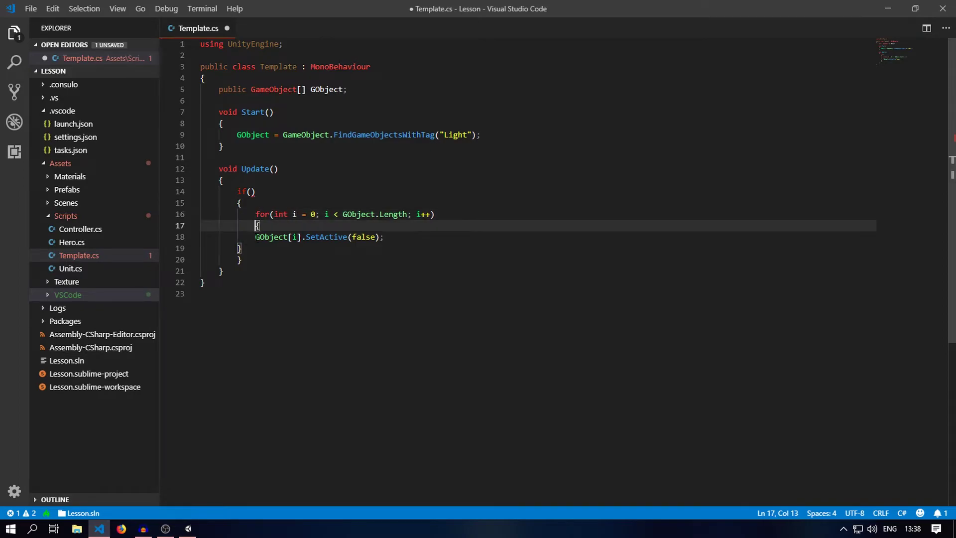
key(Down)
key(Tab)
key(Down)
key(Home)
key(Tab)
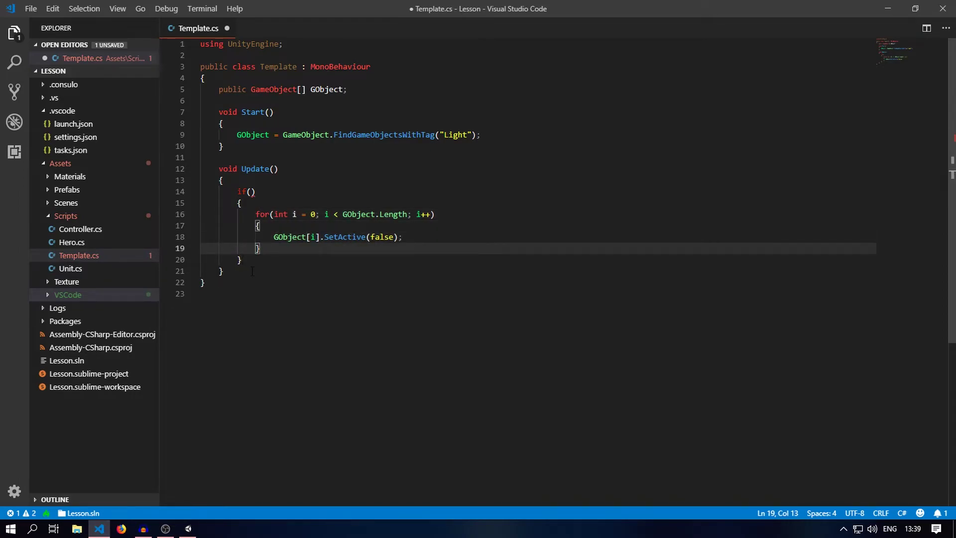
key(ctrl+s)
Start the if condition with Input.GetKeyUp using IntelliSense.
click(251, 191)
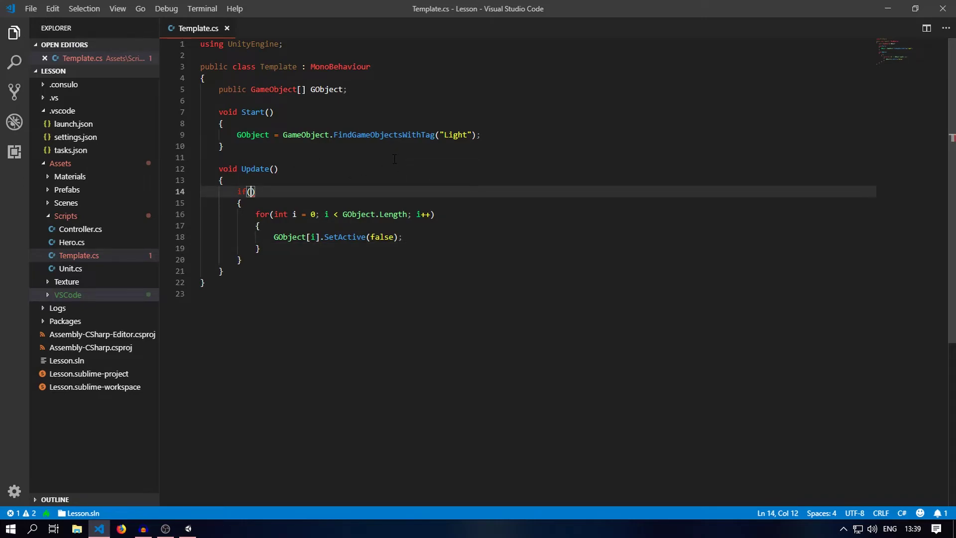
text(In)
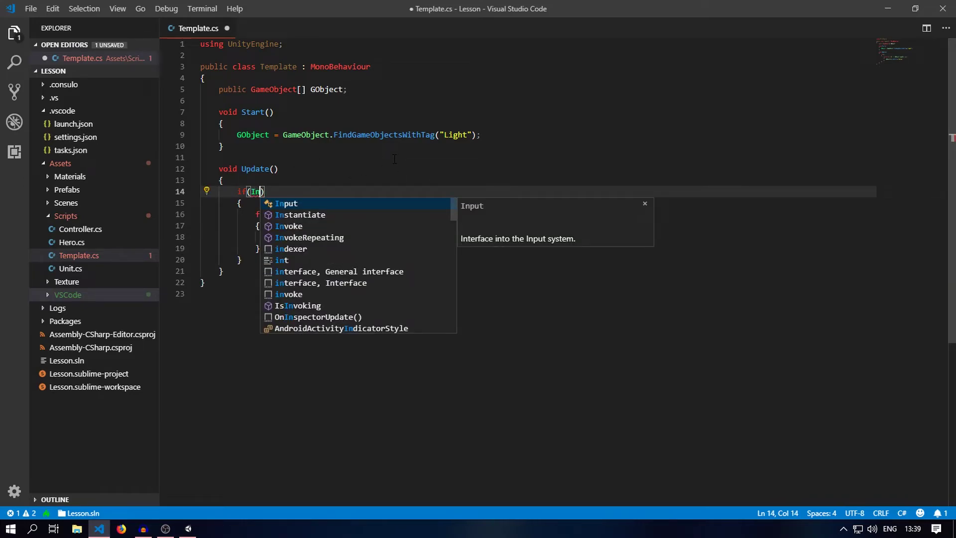
key(Return)
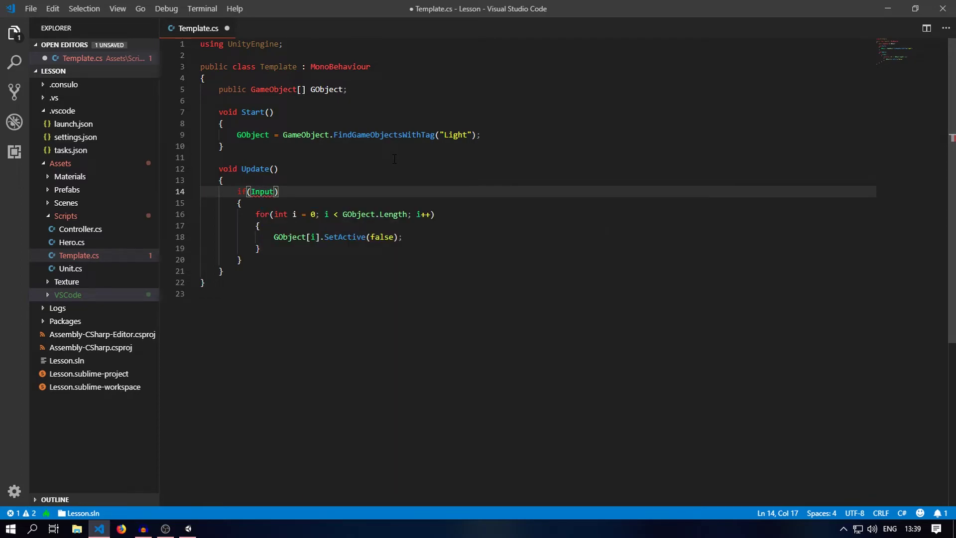
text(.)
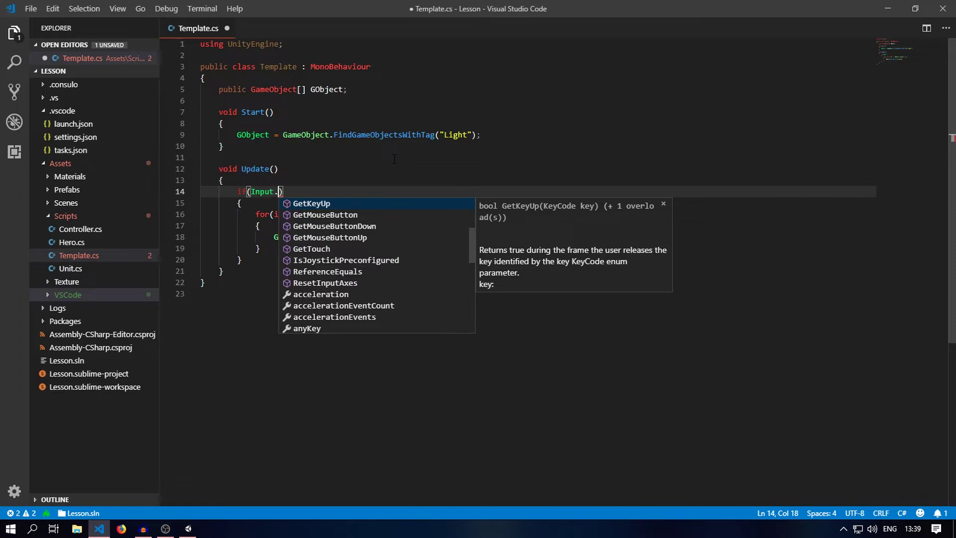
text(Ge)
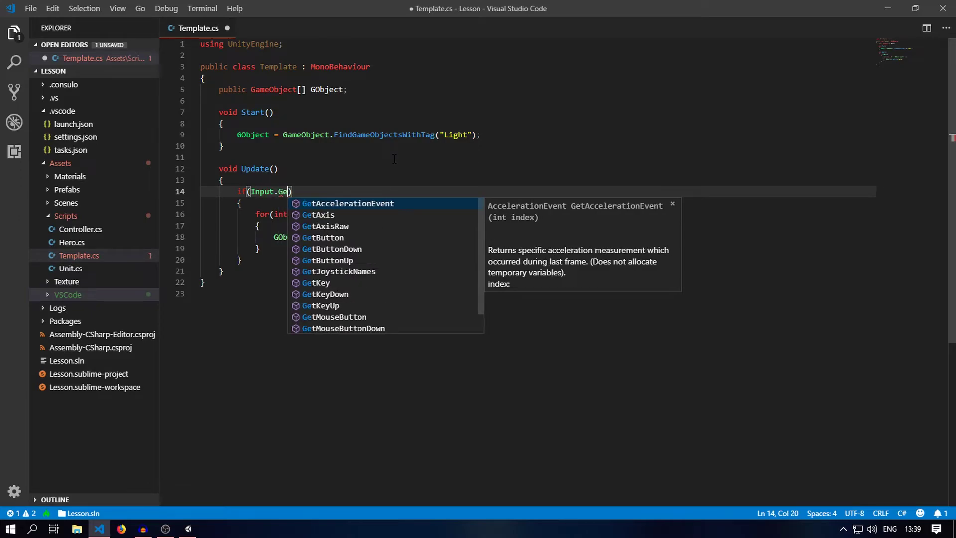
text(tKe)
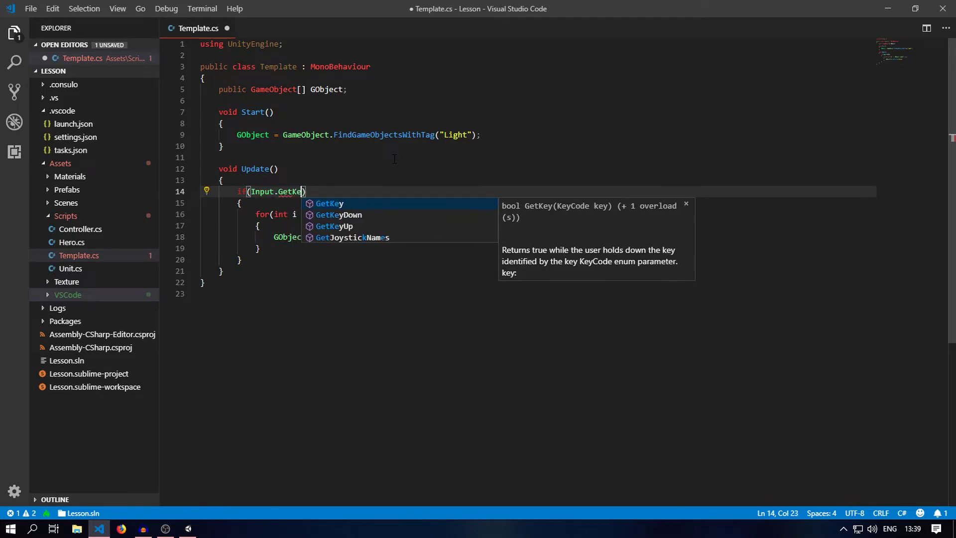
key(Down)
key(Down)
key(Return)
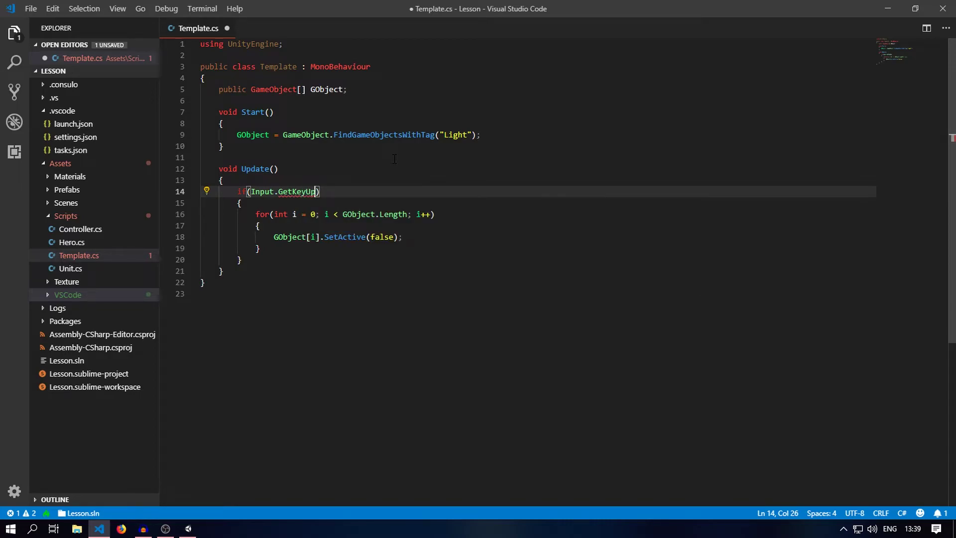
Complete the condition as Input.GetKeyUp(KeyCode.F) and save Template.cs.
text(()
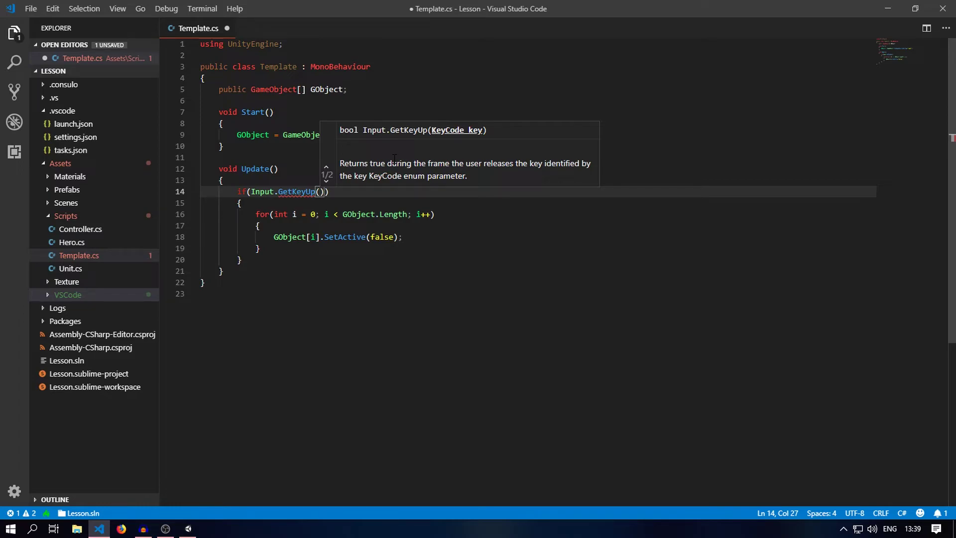
text(K)
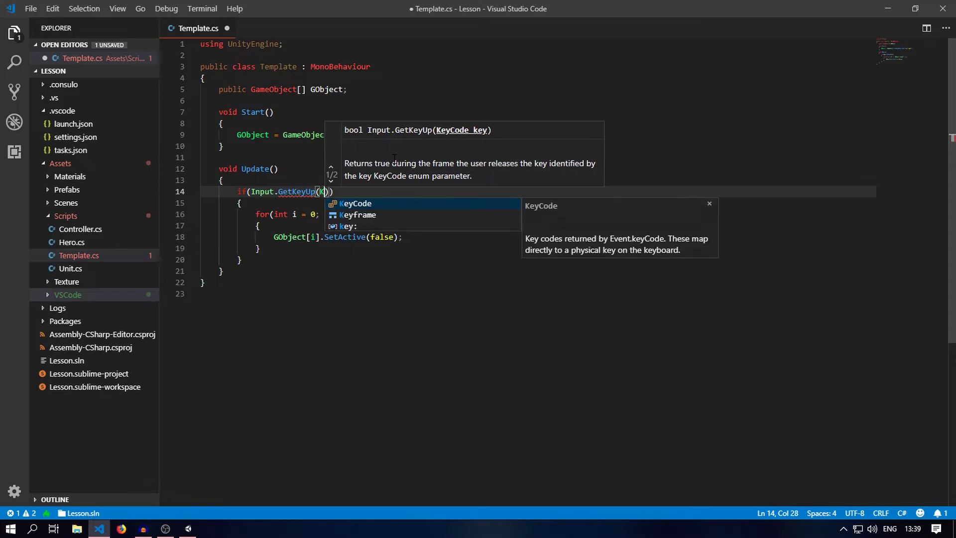
text(ey)
key(Tab)
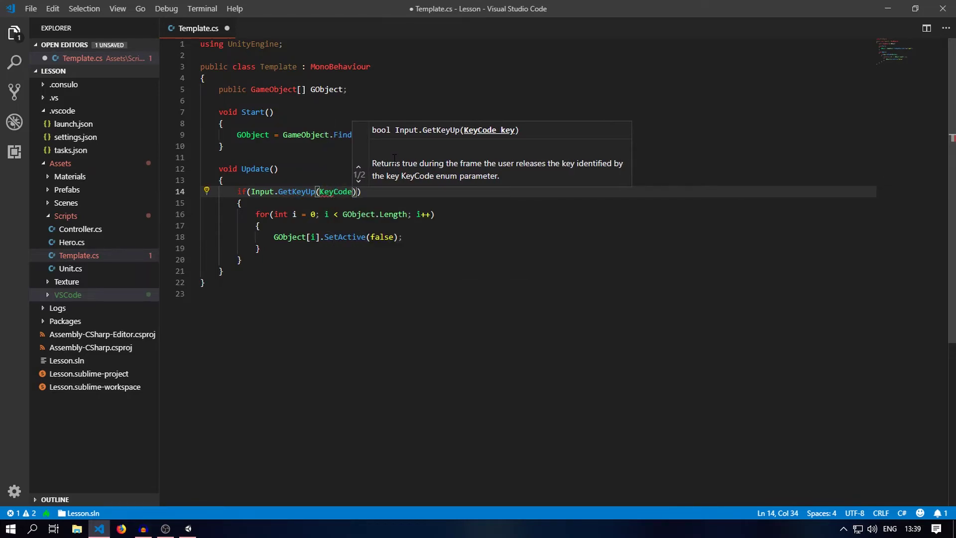
text(.)
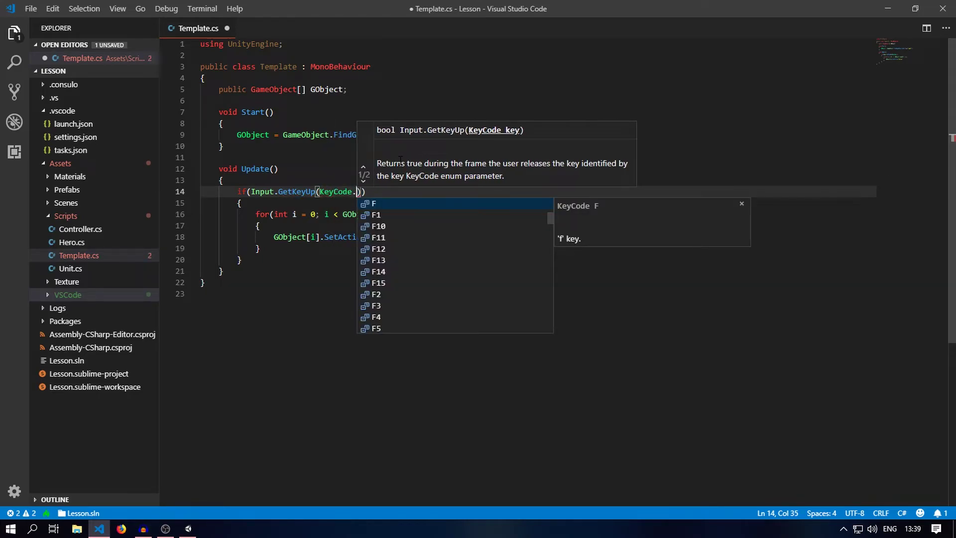
scroll(423, 267, down, 2)
scroll(423, 277, down, 3)
scroll(434, 264, up, 5)
scroll(434, 264, up, 1)
click(380, 238)
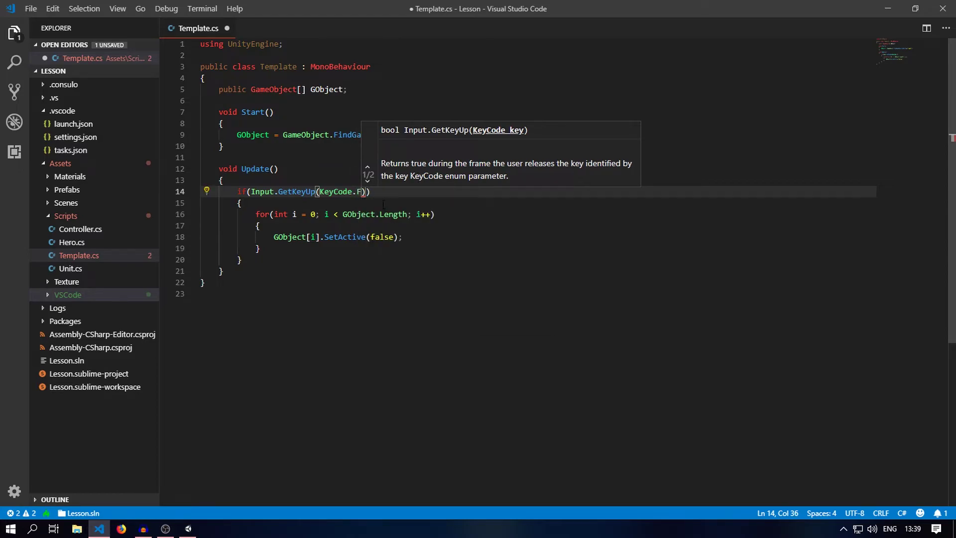
key(End)
key(ctrl+s)
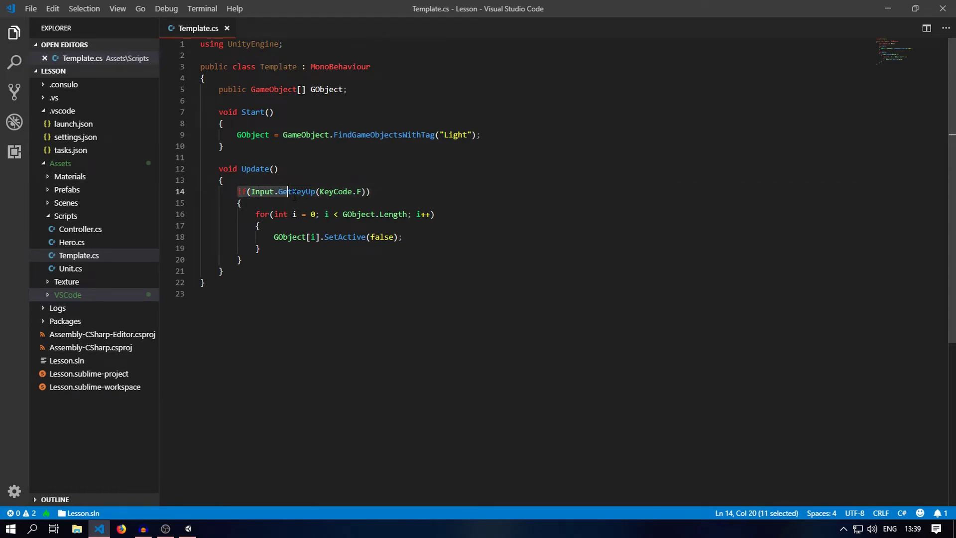
Highlight the if condition, the for loop, and the false argument on line 18.
drag(238, 191, 383, 194)
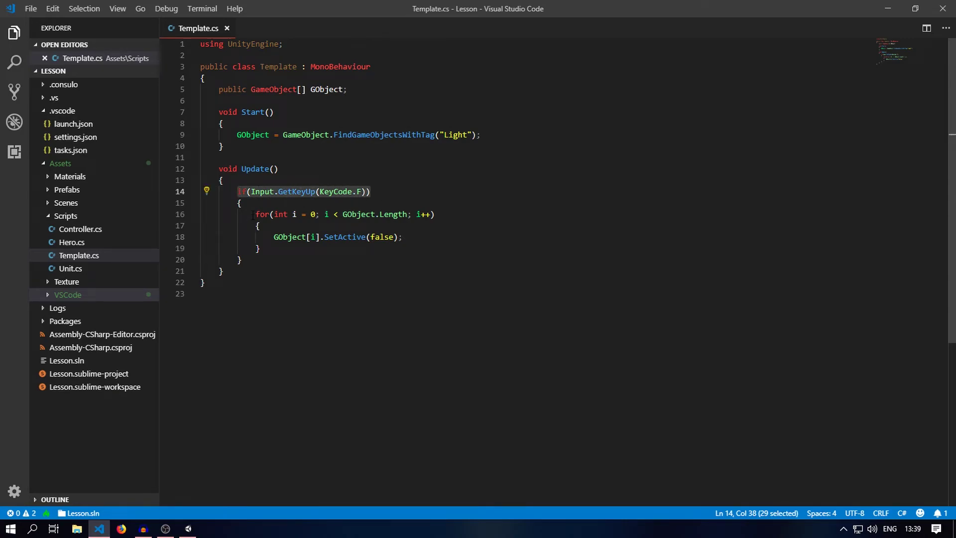
drag(254, 214, 443, 245)
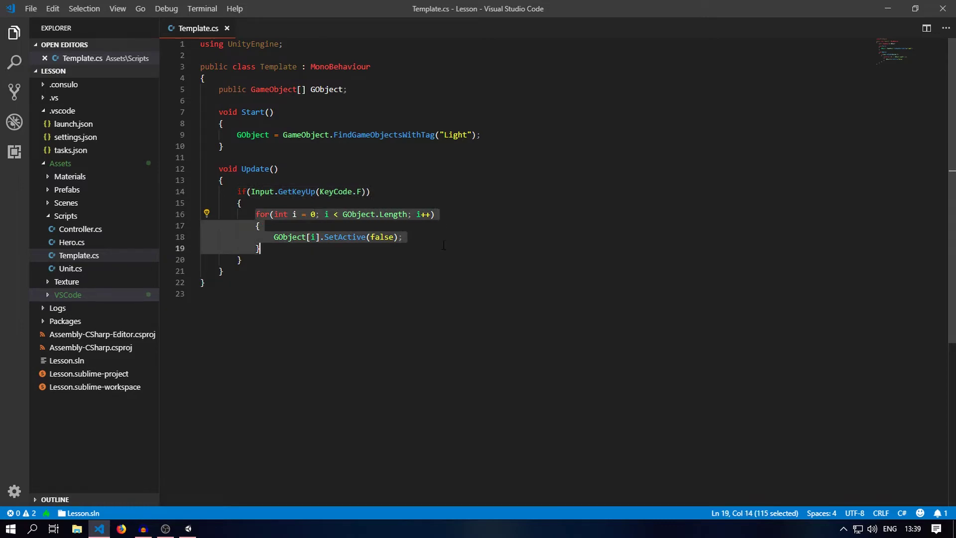
click(372, 237)
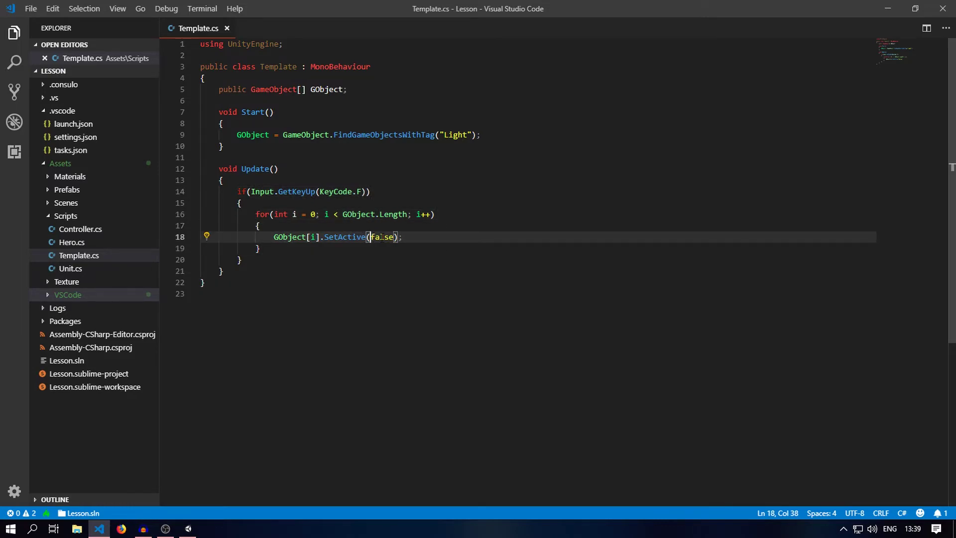
click(190, 528)
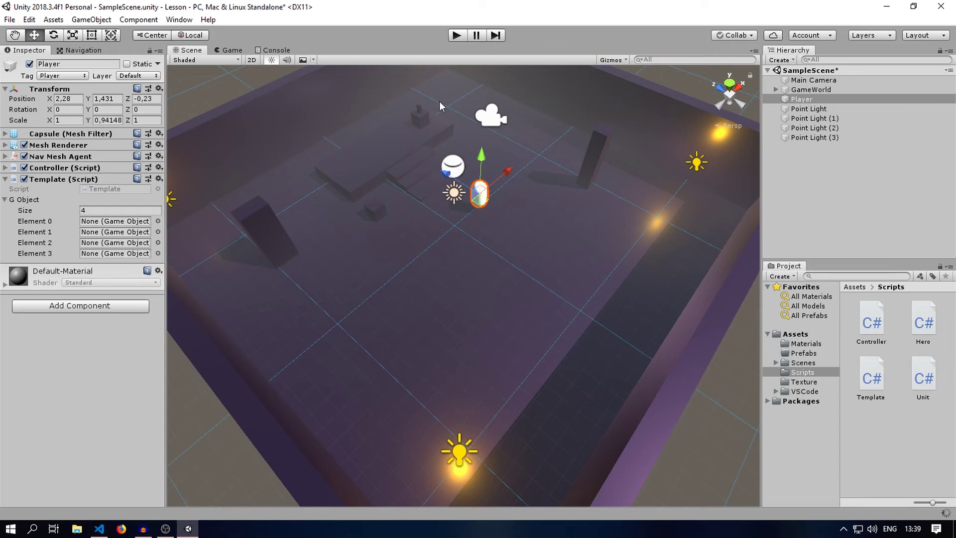
click(456, 35)
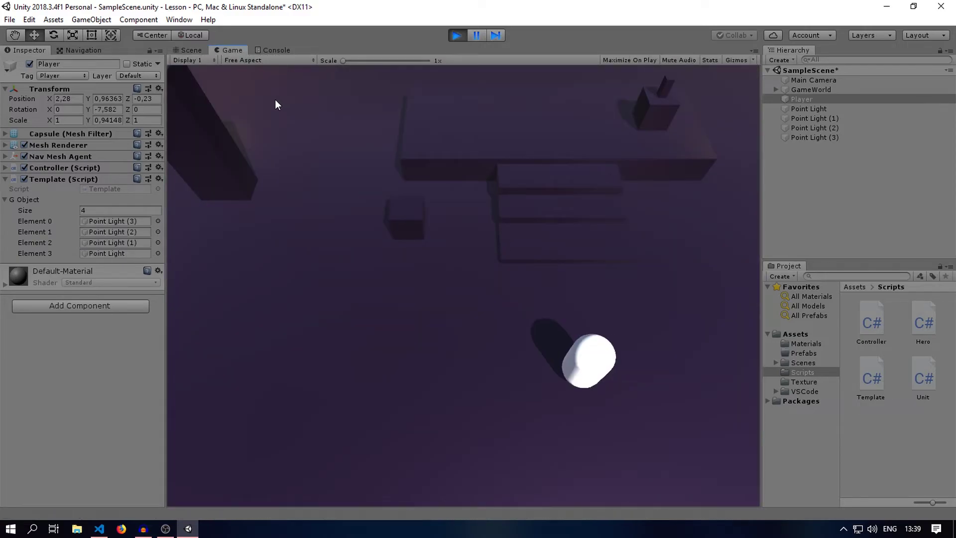
click(180, 51)
click(513, 211)
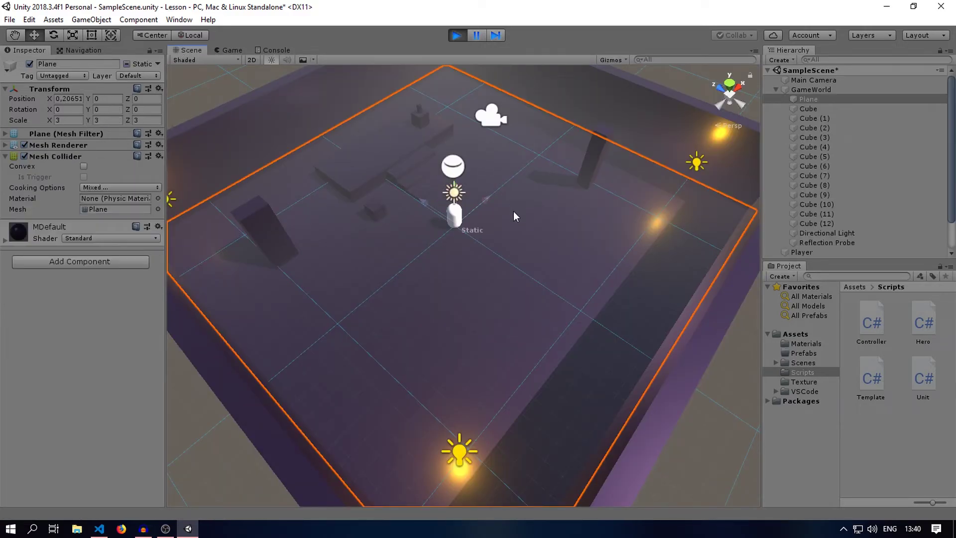
key(f)
scroll(517, 176, down, 5)
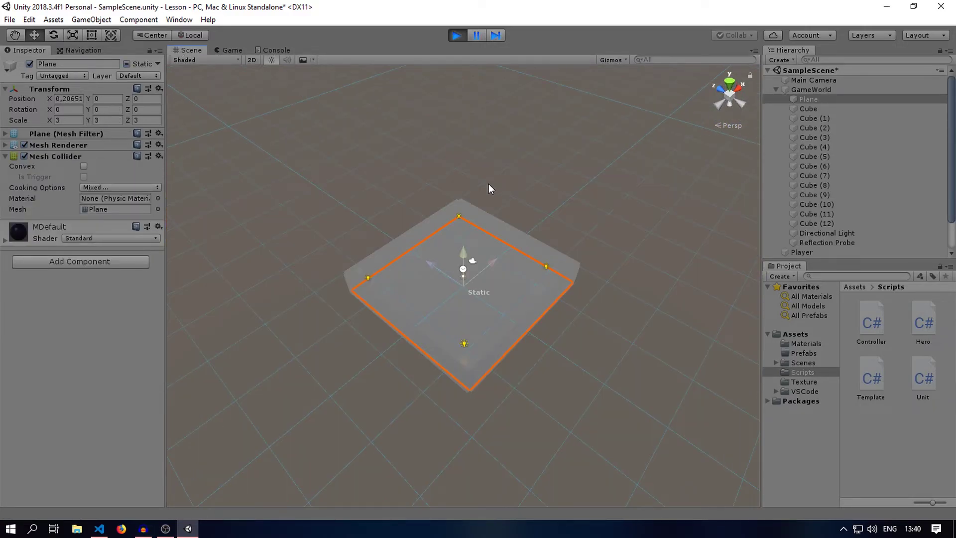
click(569, 211)
click(564, 212)
click(529, 152)
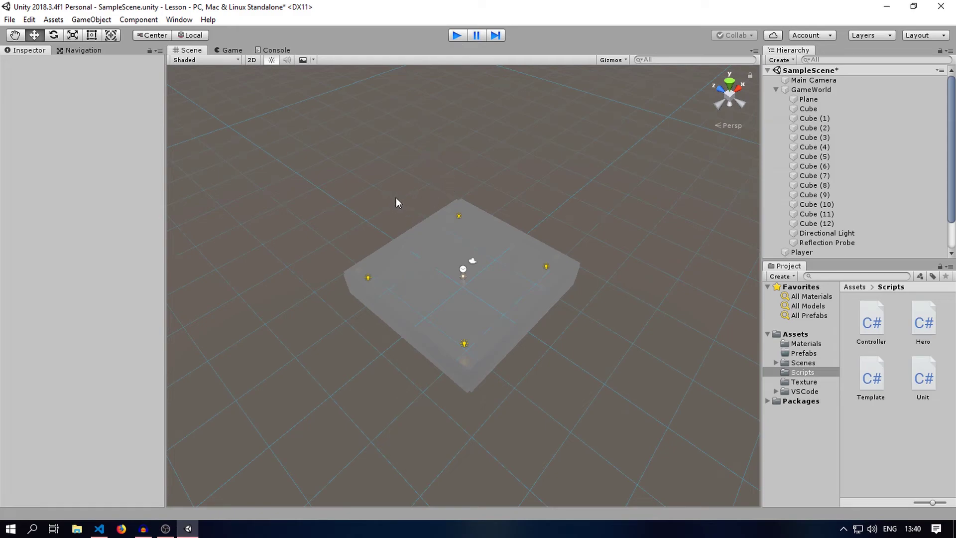
alt+drag(540, 174, 543, 164)
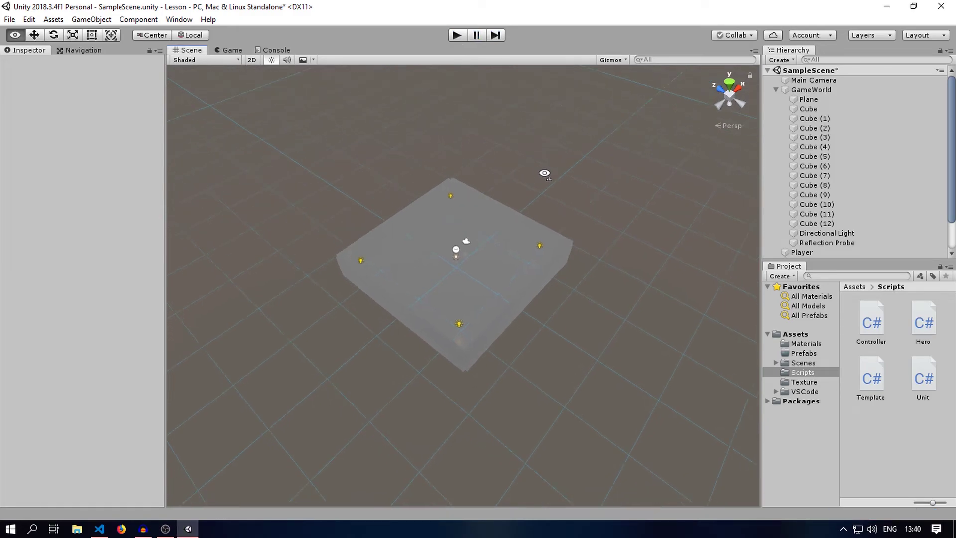
scroll(544, 165, up, 2)
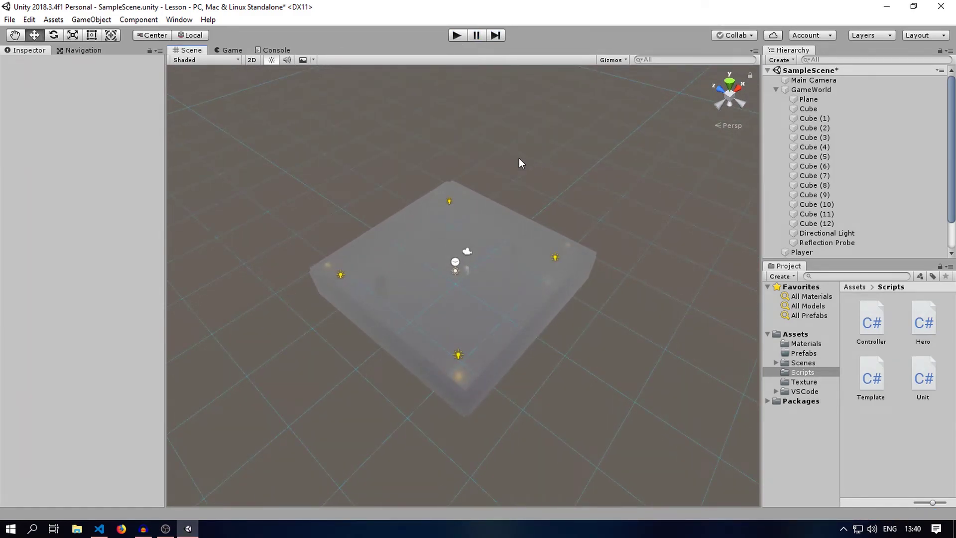
click(455, 269)
click(415, 301)
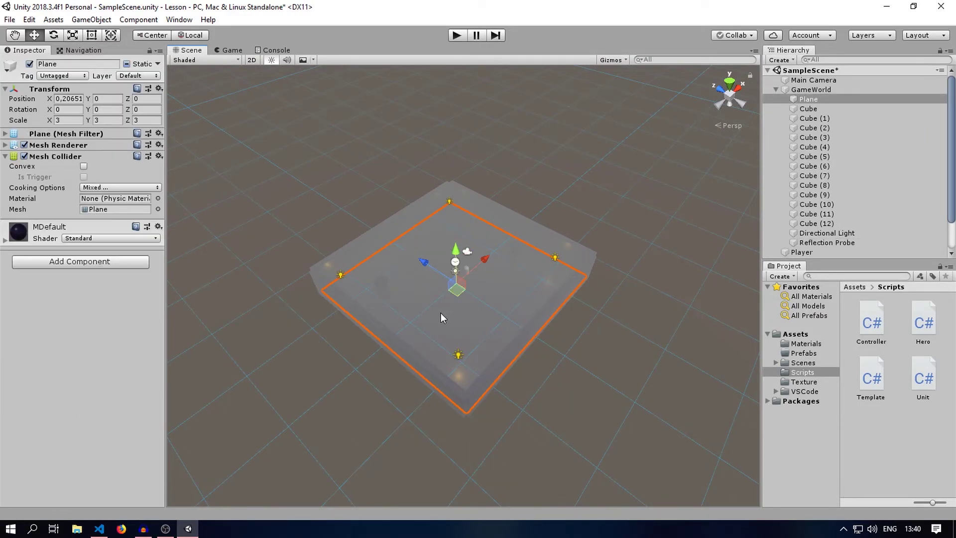
scroll(440, 313, down, 2)
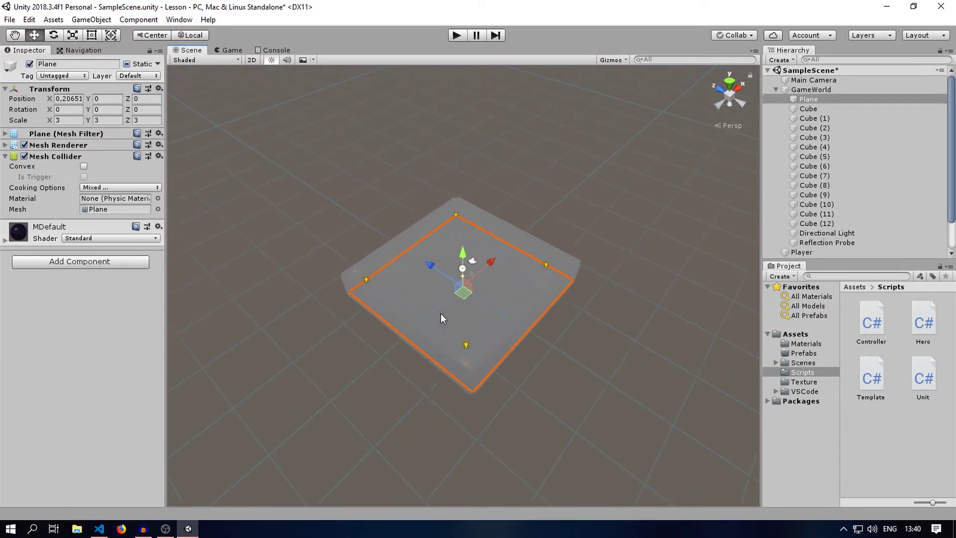
click(775, 90)
click(802, 99)
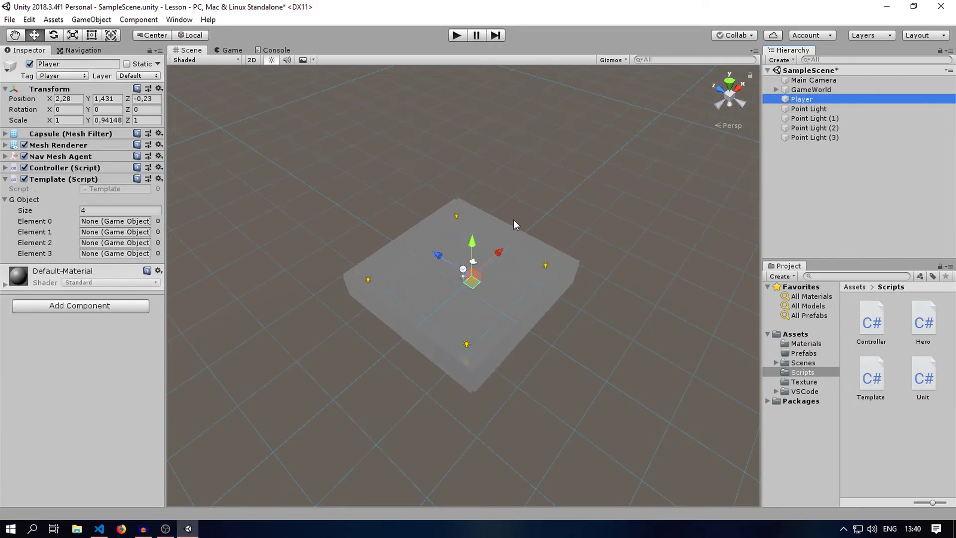
key(f)
mouse_move(522, 202)
alt+mouse_down()
mouse_move(555, 190)
mouse_move(469, 94)
alt+mouse_up()
scroll(555, 190, down, 5)
Start play mode and frame Cube (10), Cube (3), the small cube and pillar Cube (12) in the Scene view.
click(456, 35)
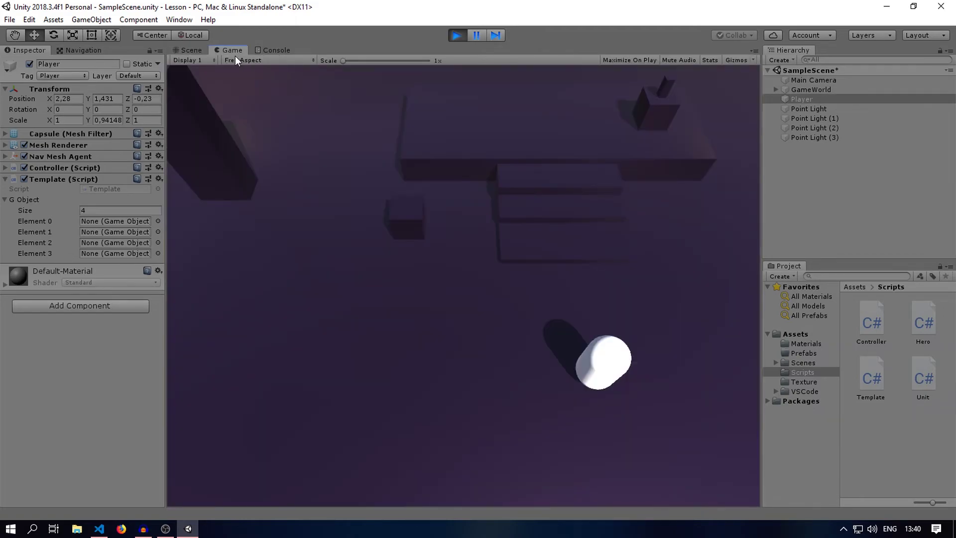
click(196, 50)
click(299, 304)
click(311, 289)
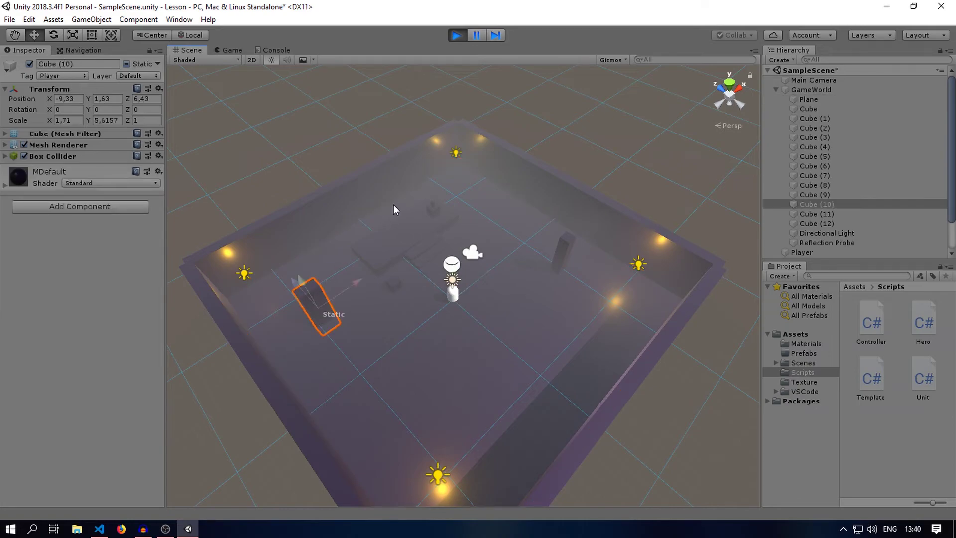
key(f)
click(567, 133)
key(f)
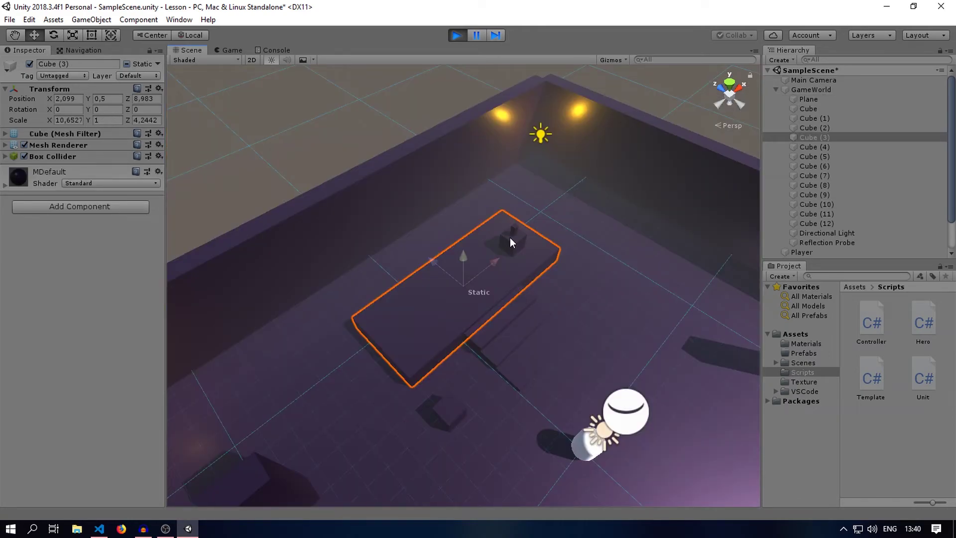
click(510, 238)
key(f)
click(500, 200)
key(f)
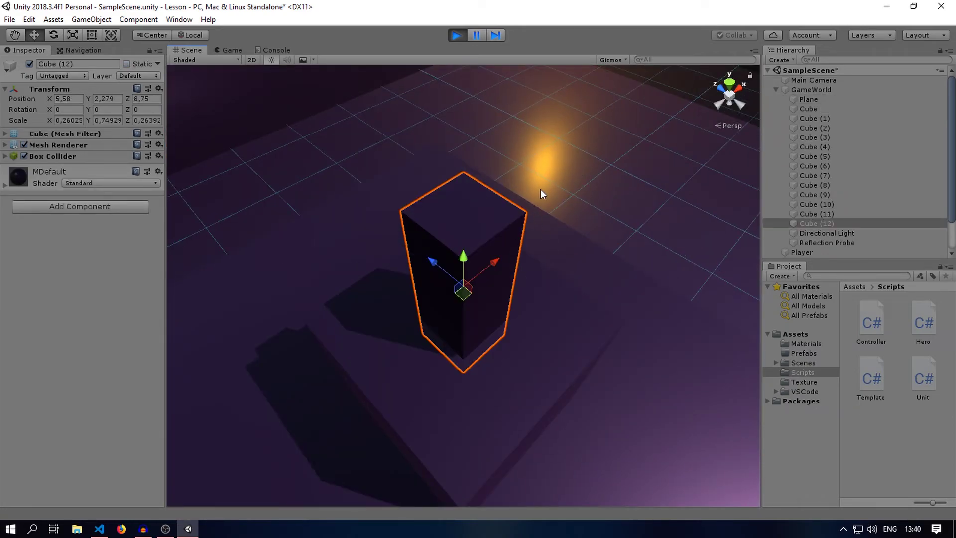
Select the Player and frame and orbit the Scene view around its capsule.
click(776, 89)
click(805, 101)
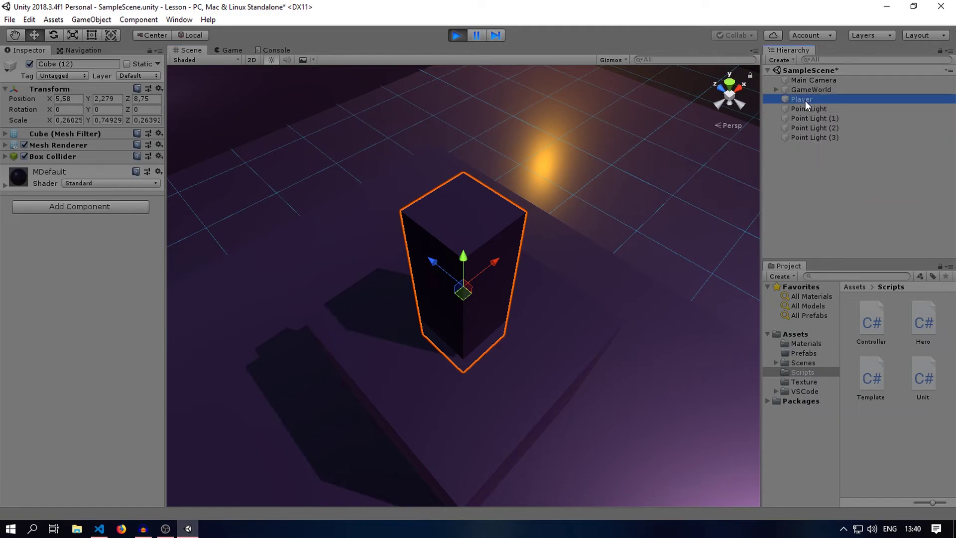
key(f)
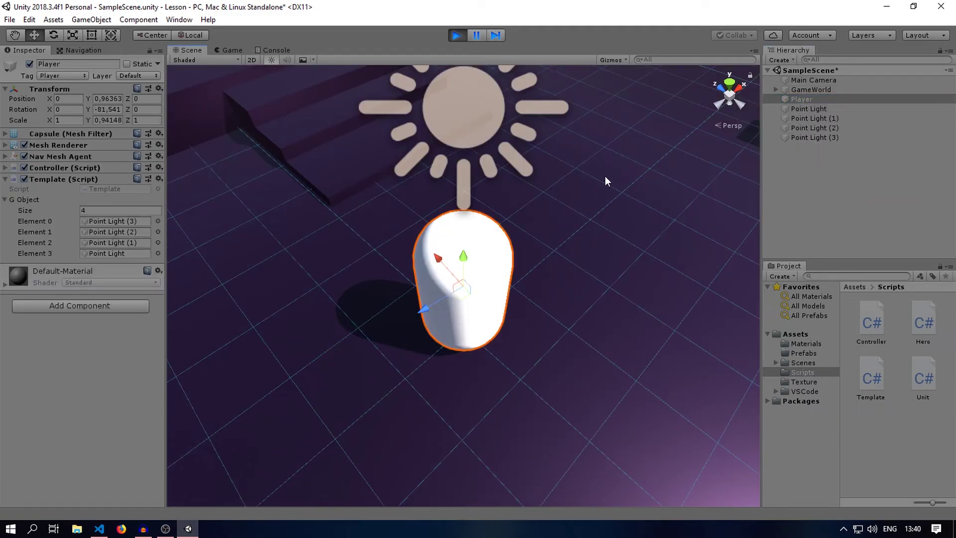
alt+drag(608, 170, 661, 169)
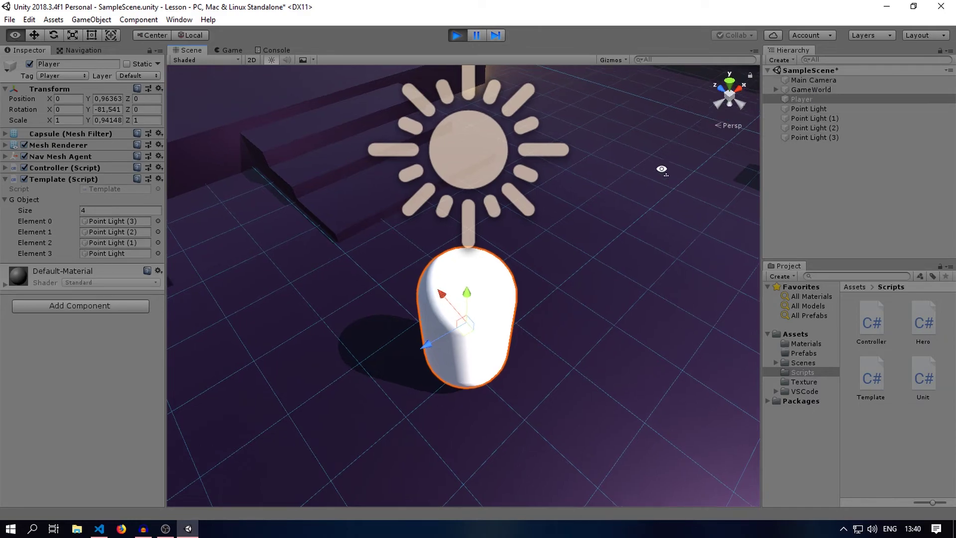
scroll(660, 174, down, 3)
scroll(658, 182, down, 3)
scroll(656, 192, down, 3)
scroll(653, 203, down, 3)
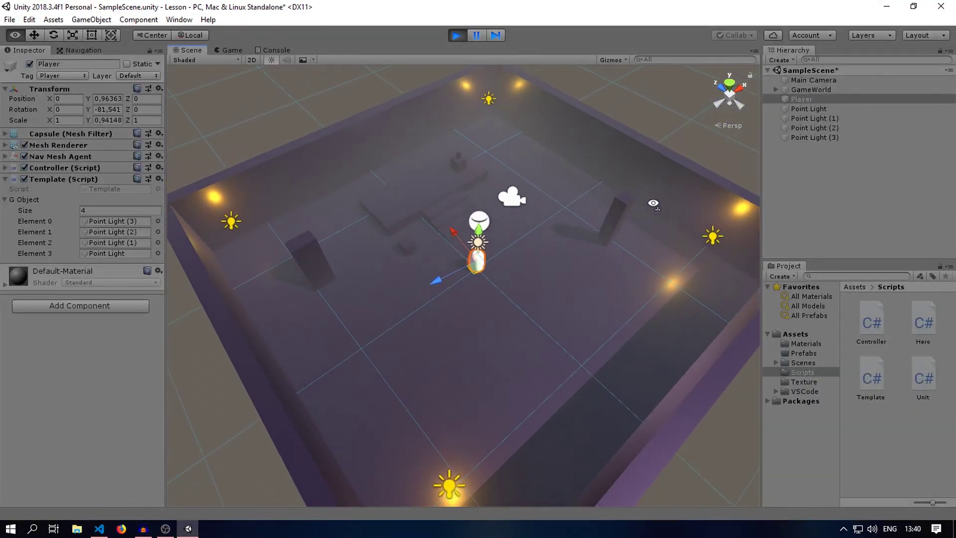
scroll(653, 203, down, 1)
In the Game view, move the Main Camera to Y 21.74, Z -13.42, then stop play mode.
click(224, 49)
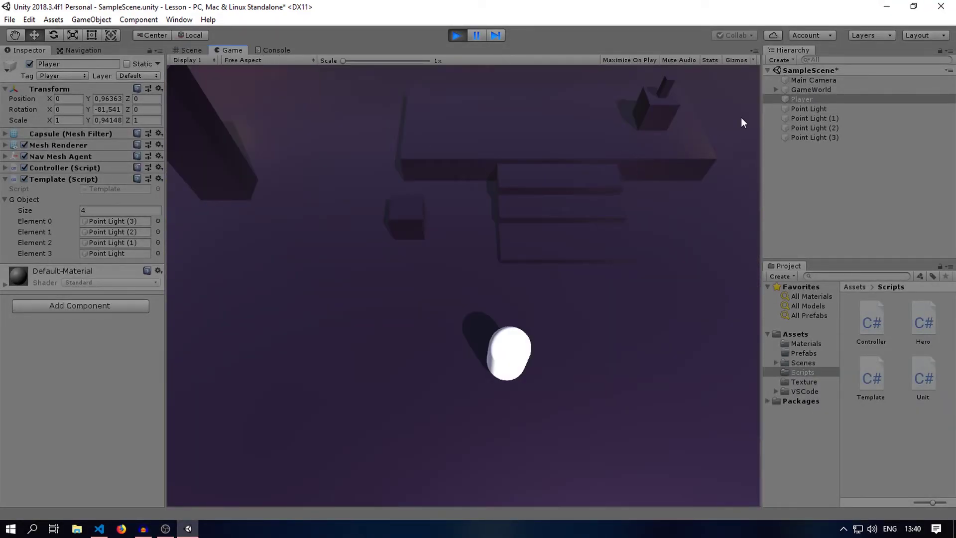
click(806, 79)
click(97, 98)
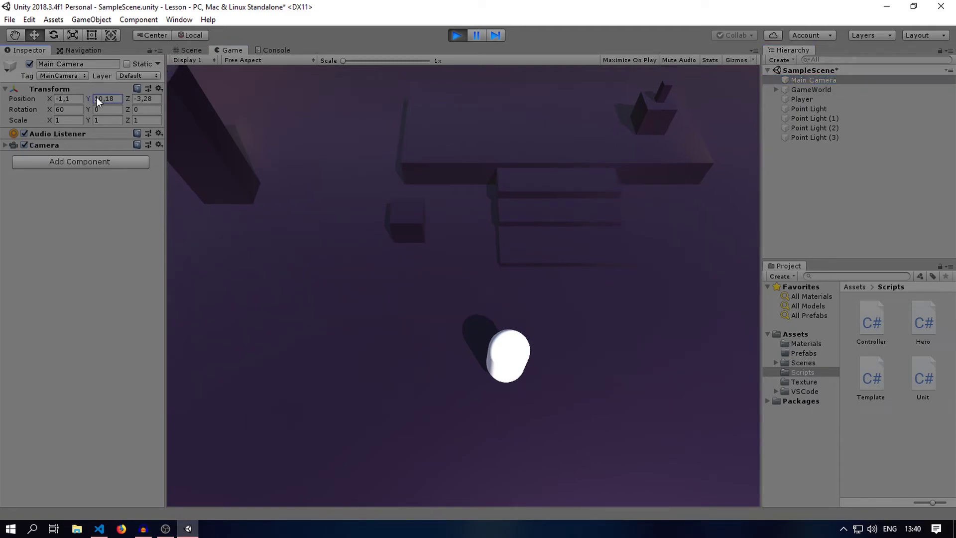
drag(96, 98, 323, 108)
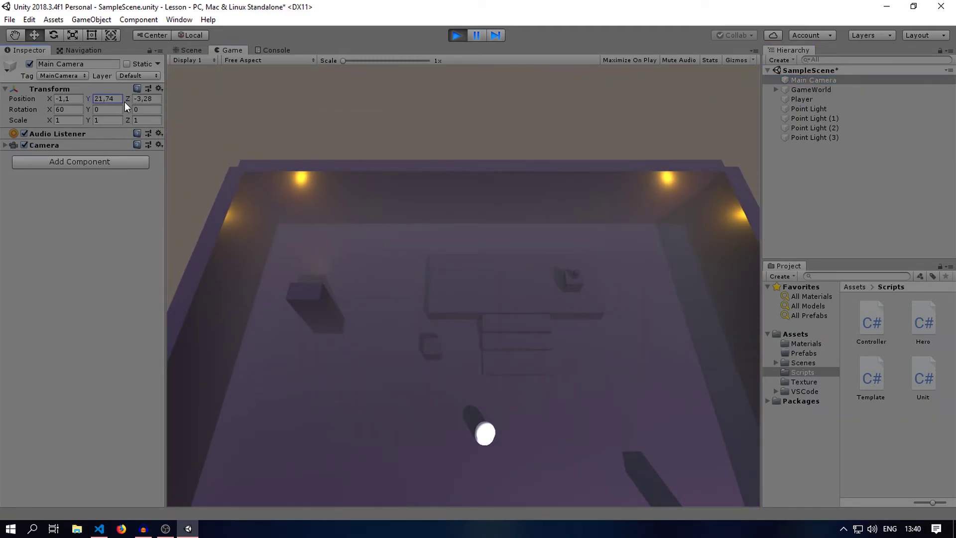
drag(127, 98, 49, 91)
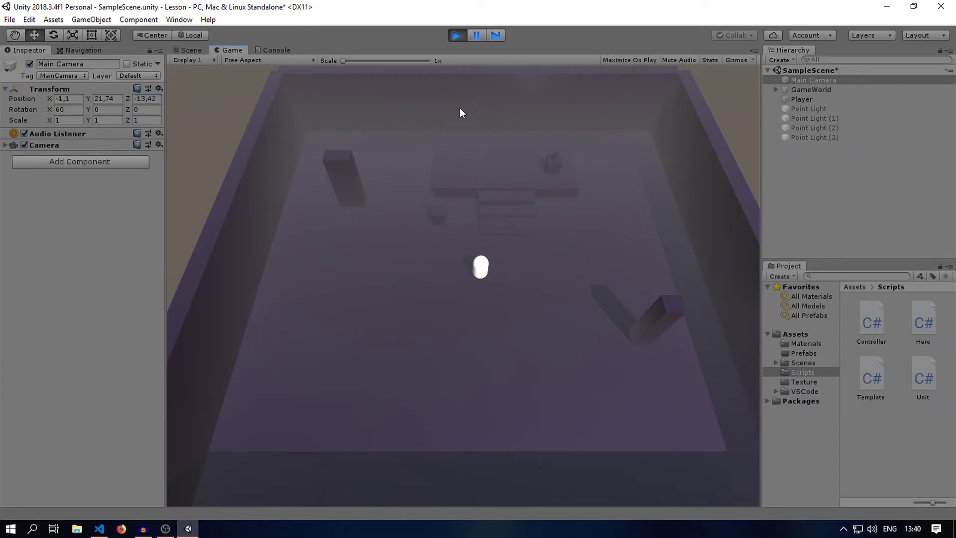
click(458, 37)
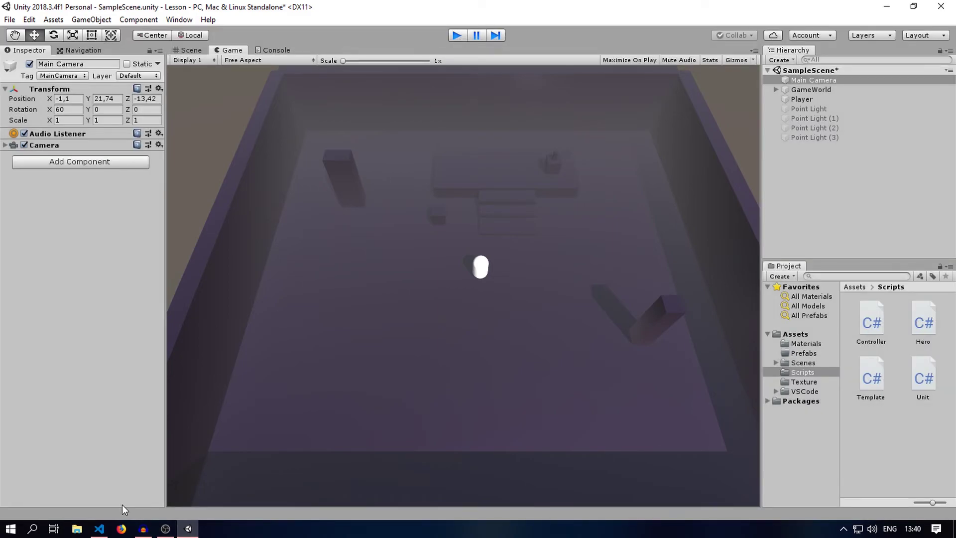
Delete the false argument from SetActive on line 18 and save.
click(107, 524)
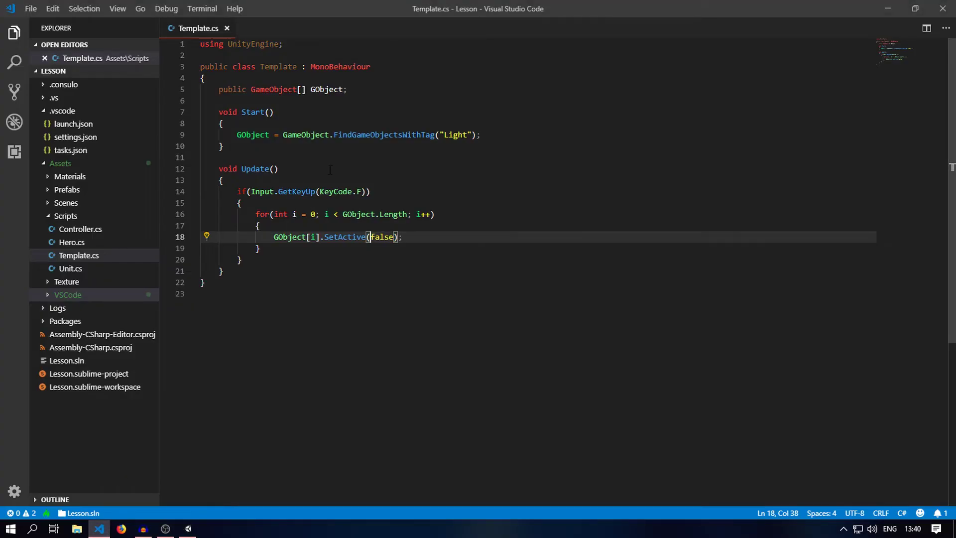
click(433, 238)
double_click(373, 237)
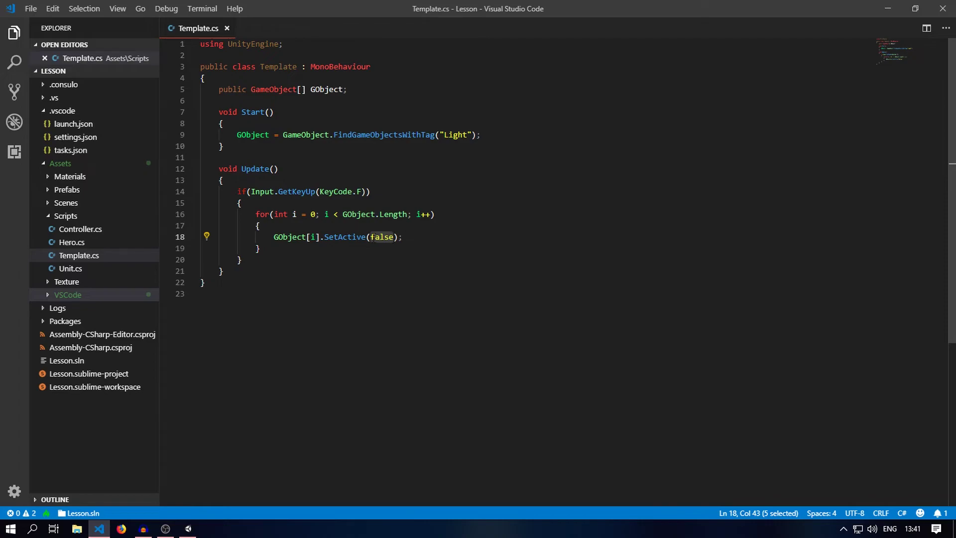
key(BackSpace)
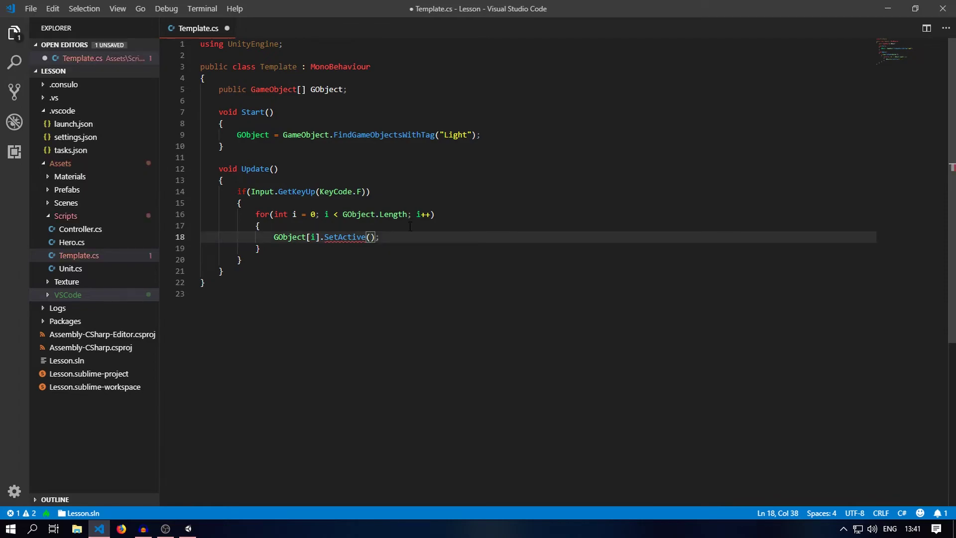
key(ctrl+s)
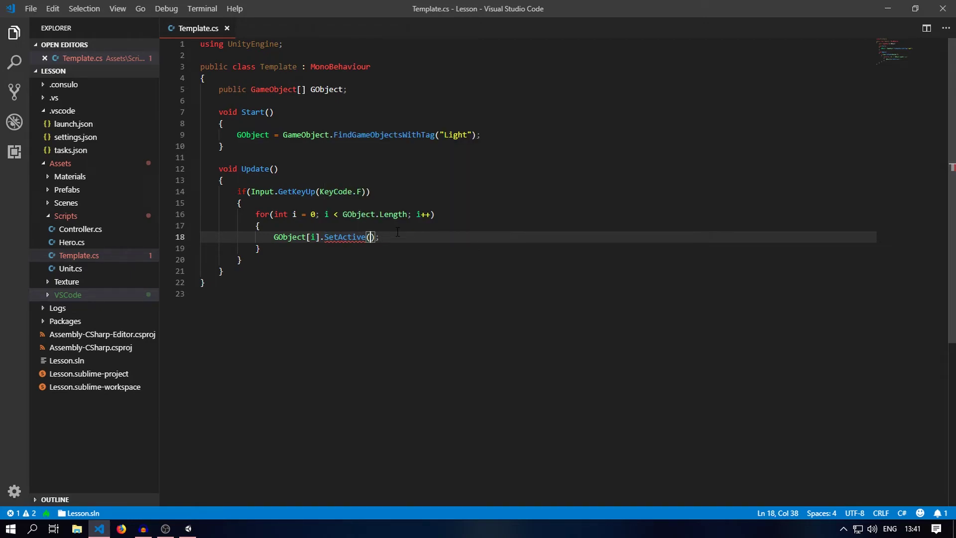
Begin the new SetActive argument by entering GObject.
text(Ga)
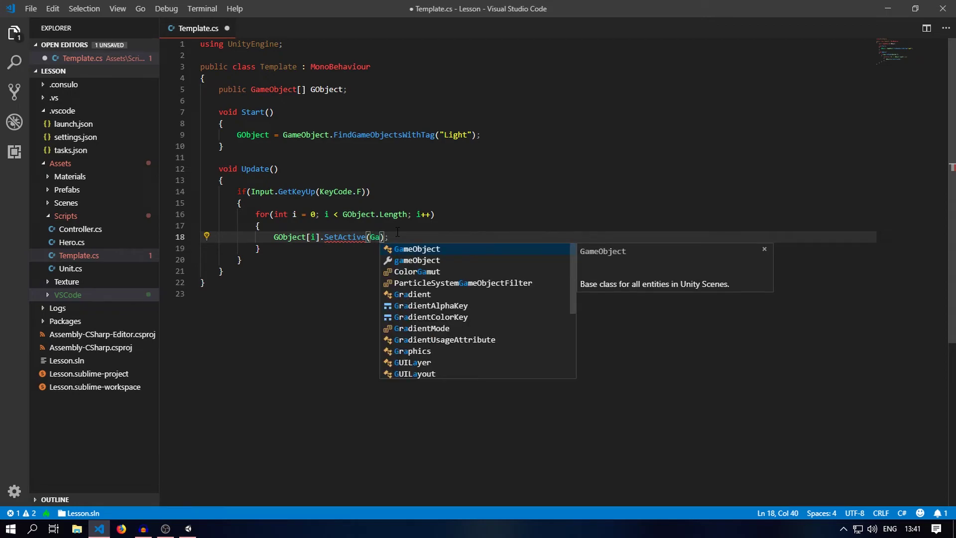
key(BackSpace)
text(O)
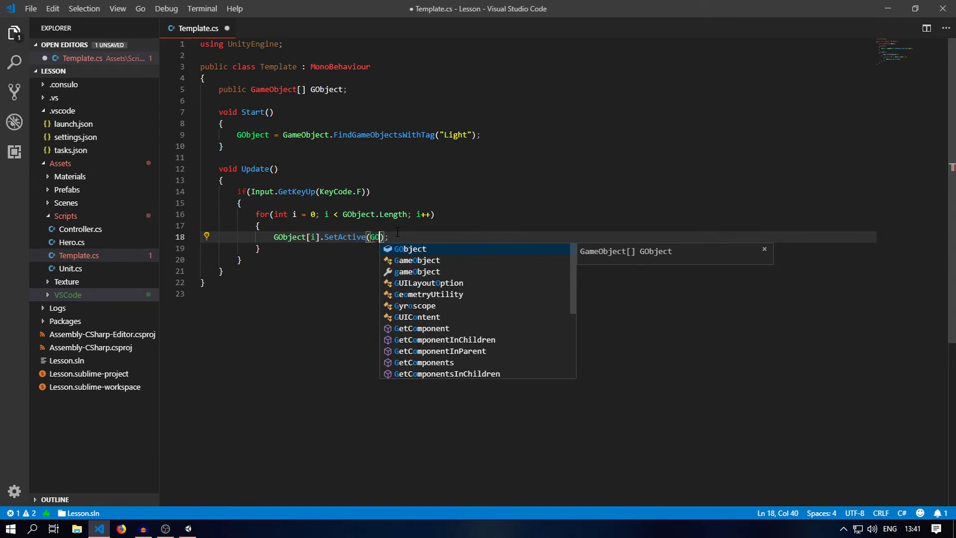
key(Return)
text(.)
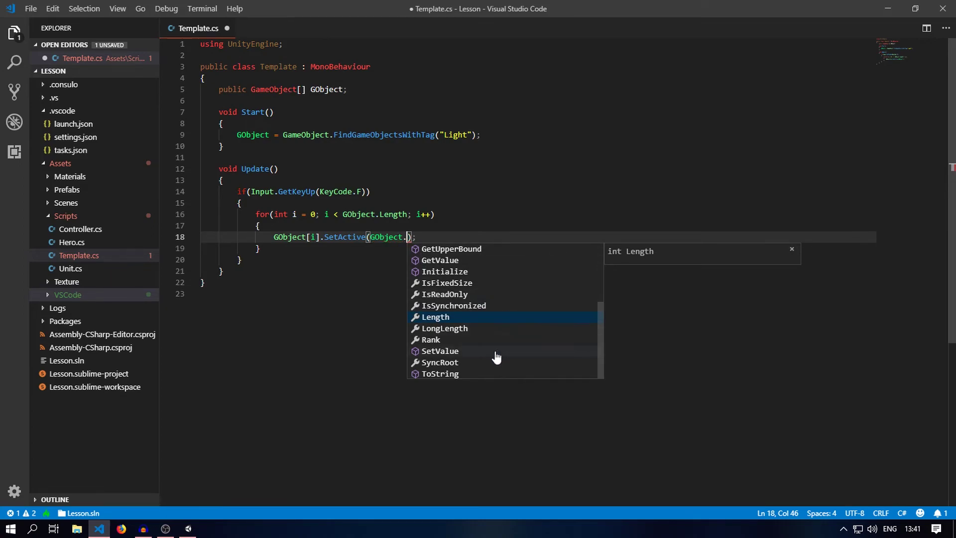
scroll(501, 352, up, 3)
scroll(502, 349, down, 2)
scroll(498, 347, down, 1)
key(BackSpace)
Complete the argument as GObject[i].activeSelf.
text([)
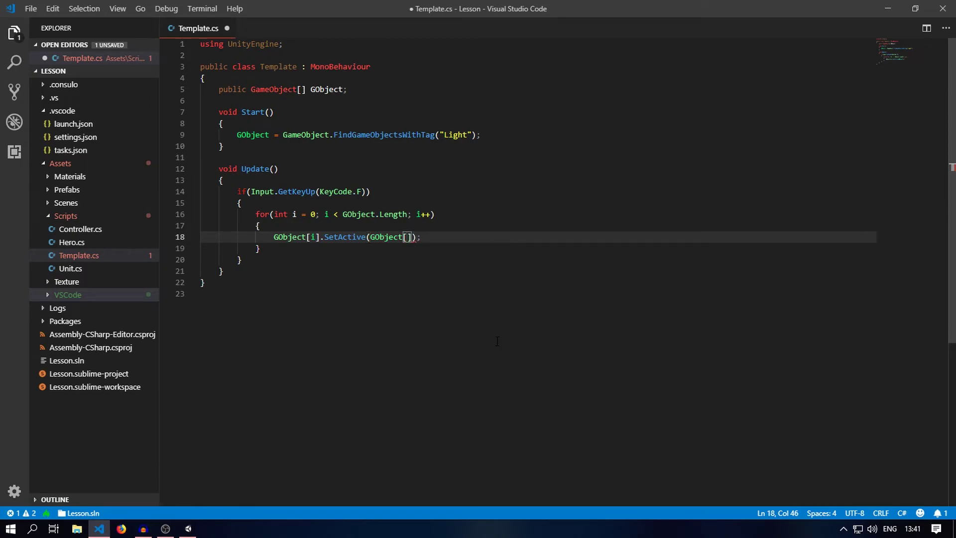
text(i])
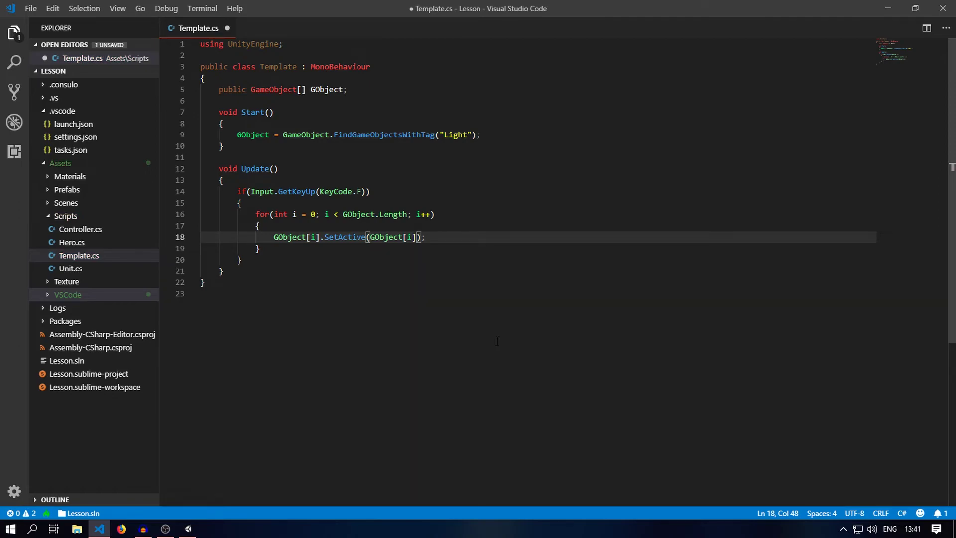
key(Left)
key(shift+Right)
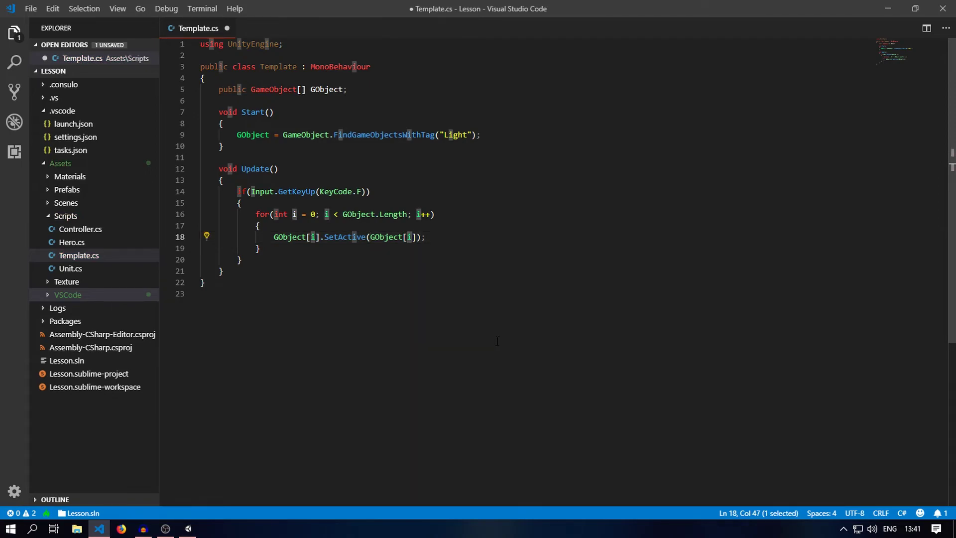
key(Right)
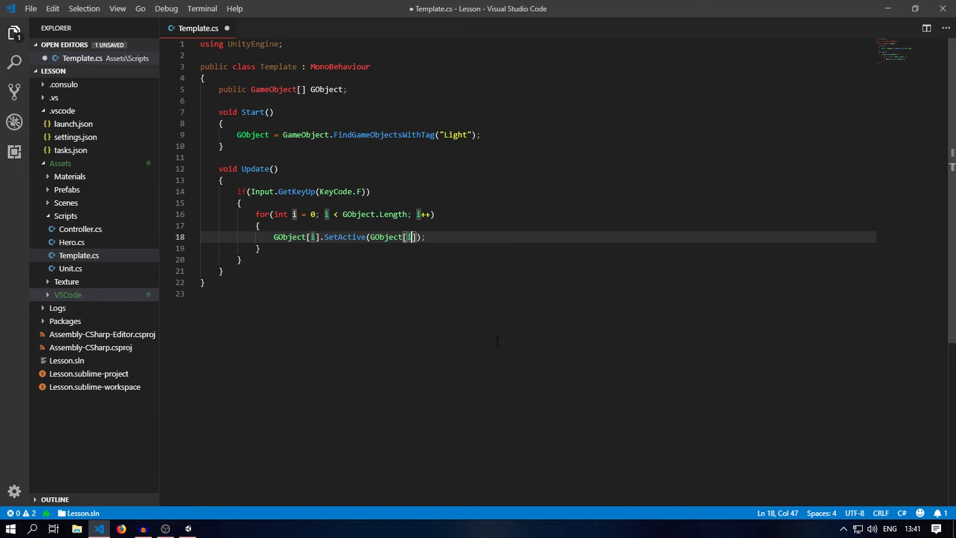
text(.)
key(BackSpace)
key(Right)
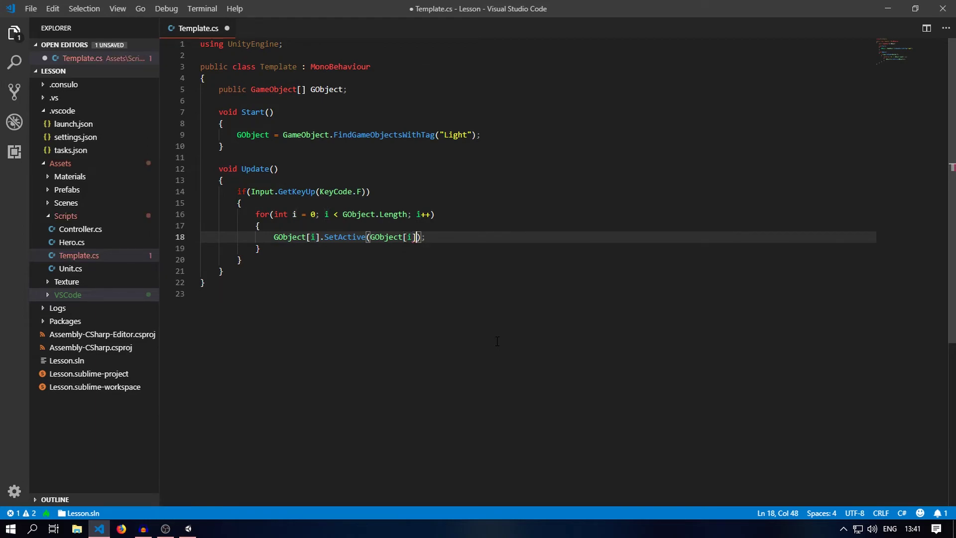
text(.)
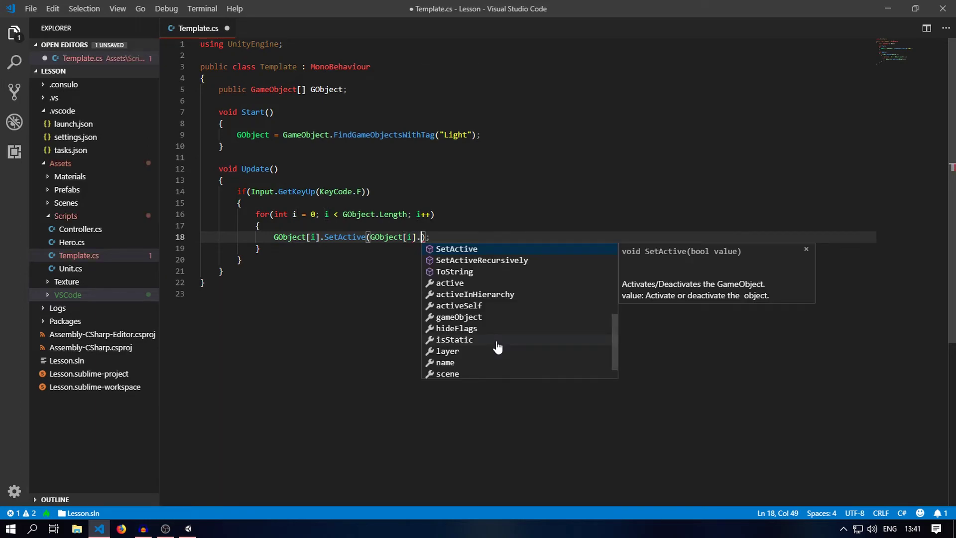
click(463, 306)
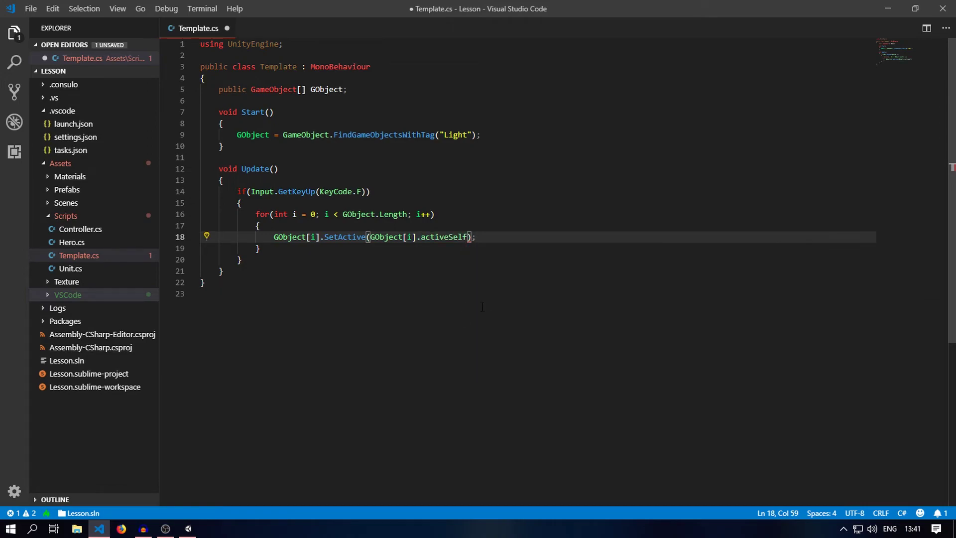
Prefix the argument with ! to read !GObject[i].activeSelf and save Template.cs.
click(505, 238)
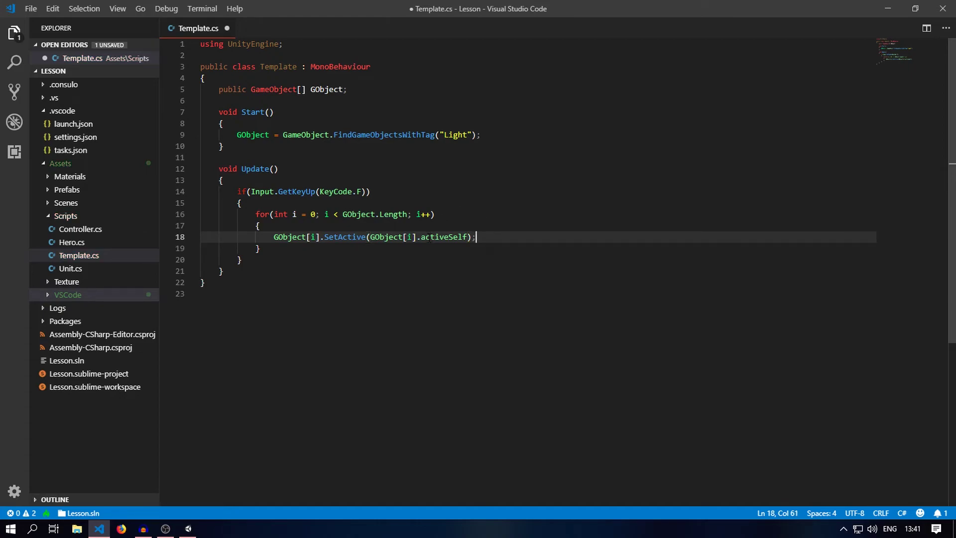
mouse_move(422, 238)
click(377, 237)
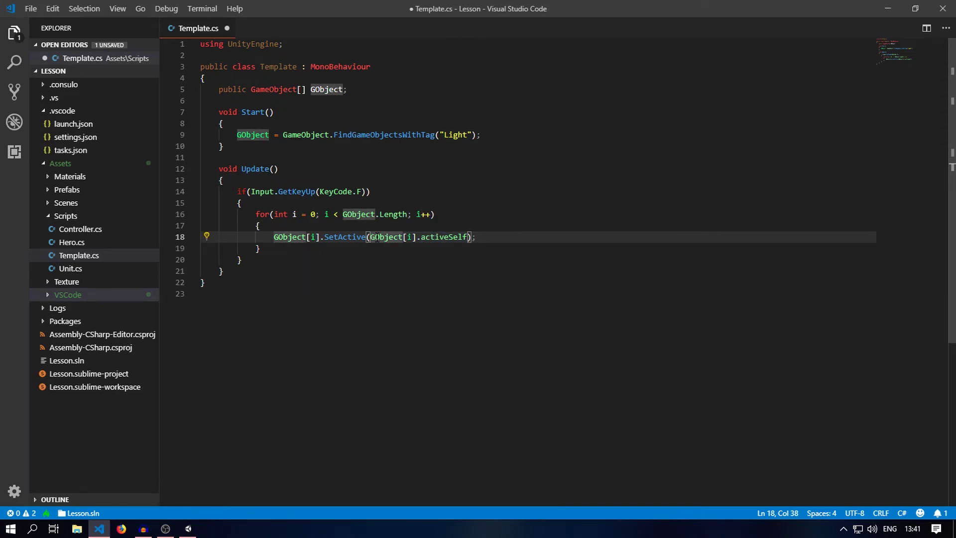
key(End)
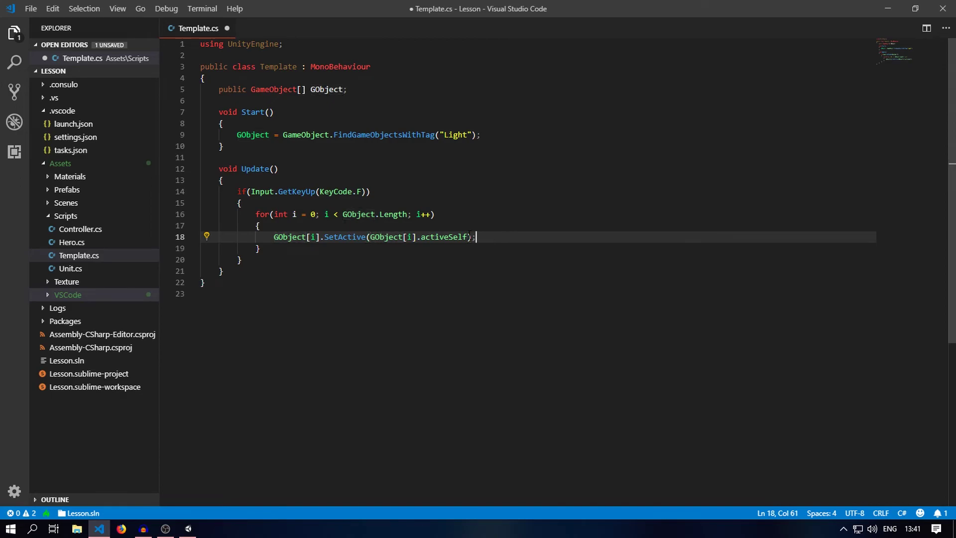
double_click(241, 191)
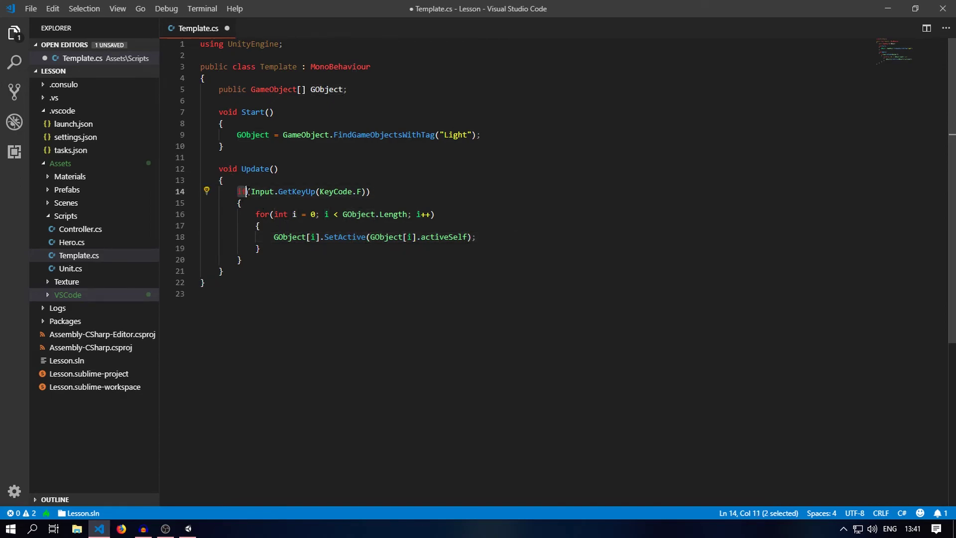
click(371, 237)
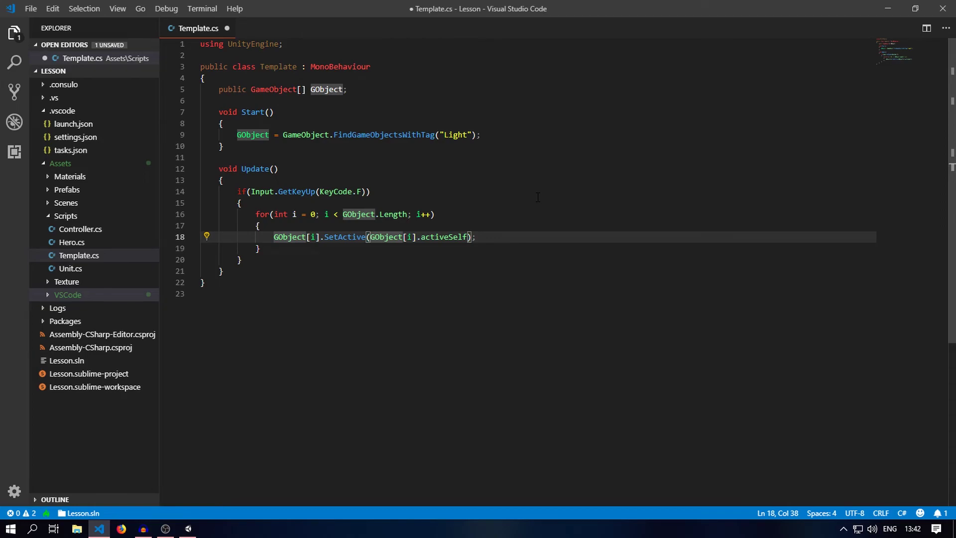
text(!)
click(523, 234)
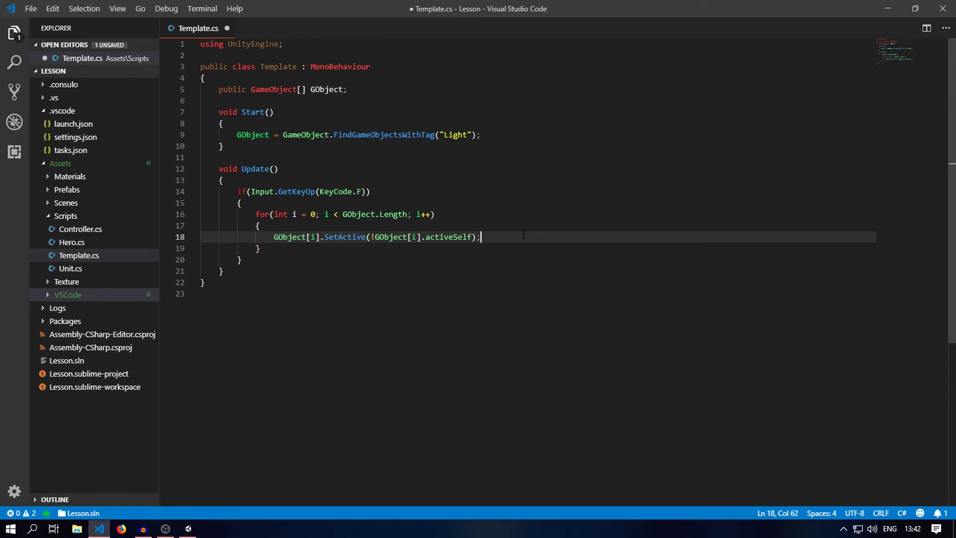
key(ctrl+s)
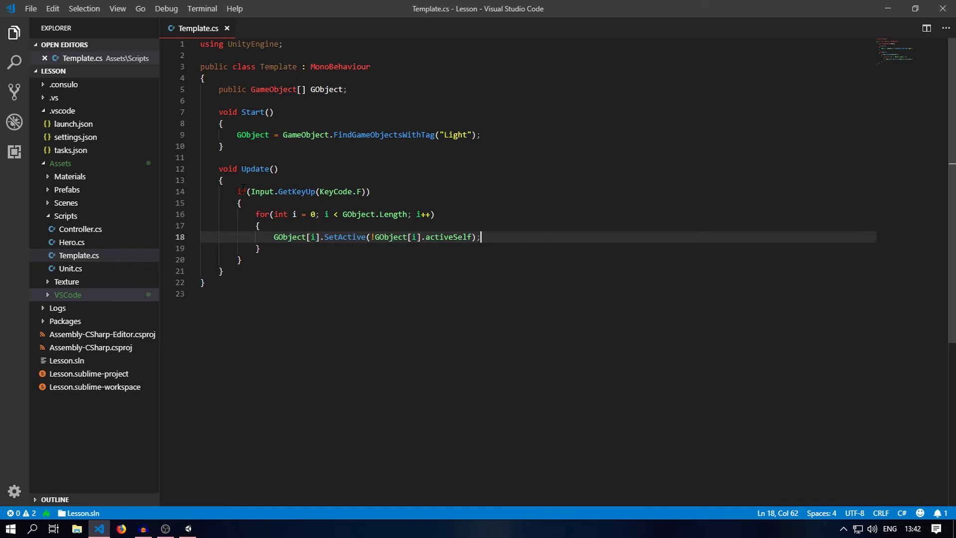
drag(238, 191, 371, 191)
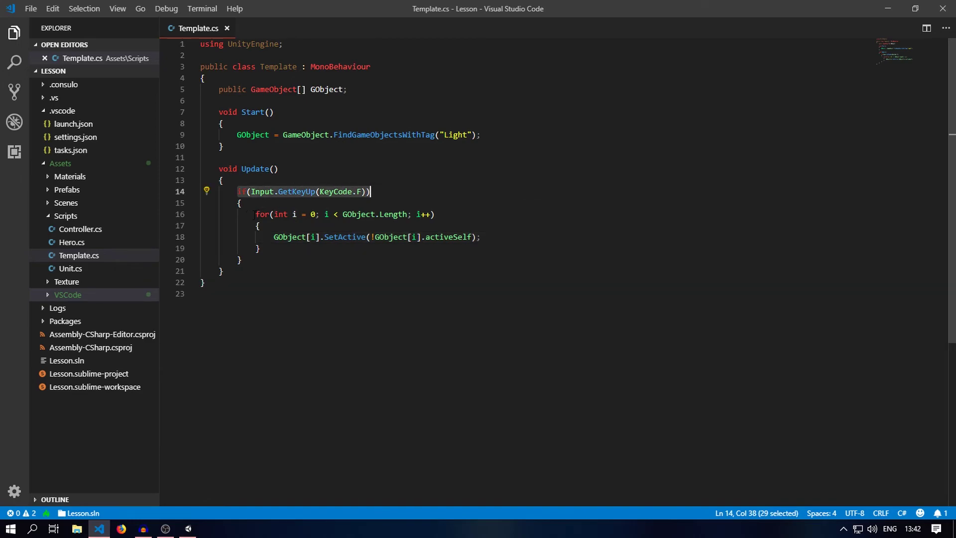
drag(254, 214, 454, 211)
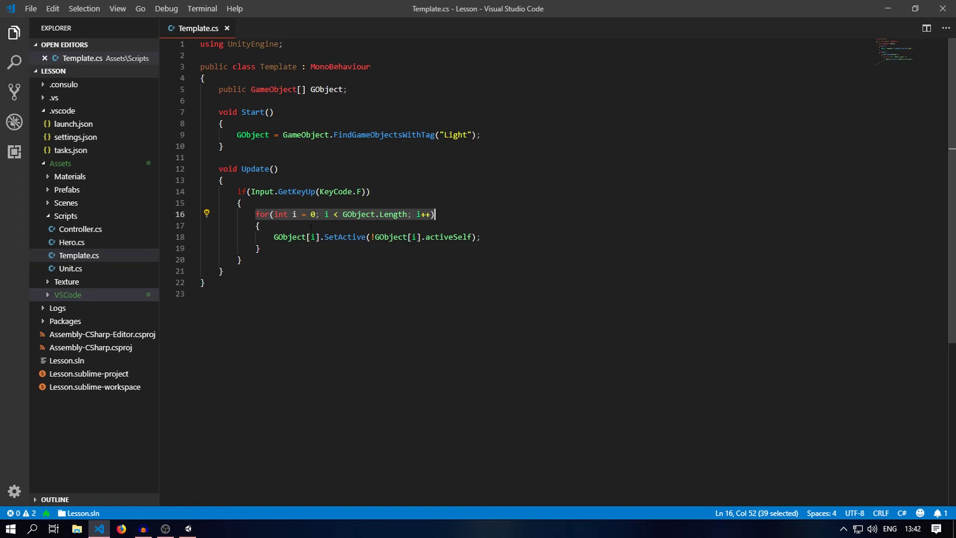
click(365, 236)
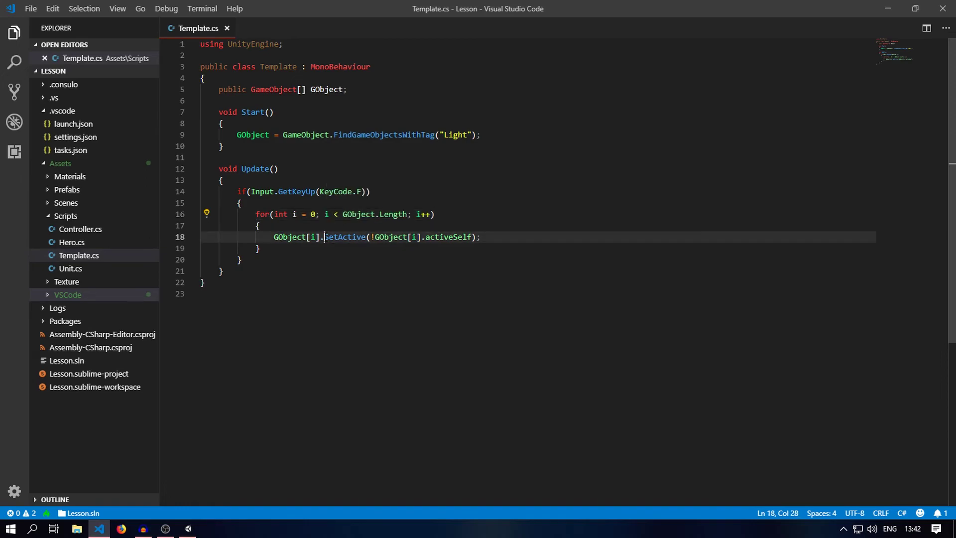
drag(324, 236, 472, 237)
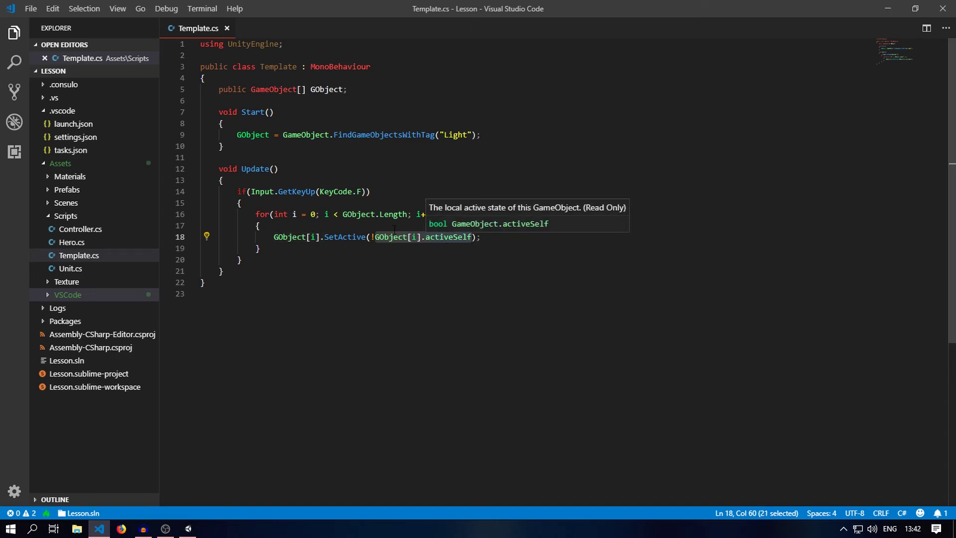
drag(370, 236, 375, 237)
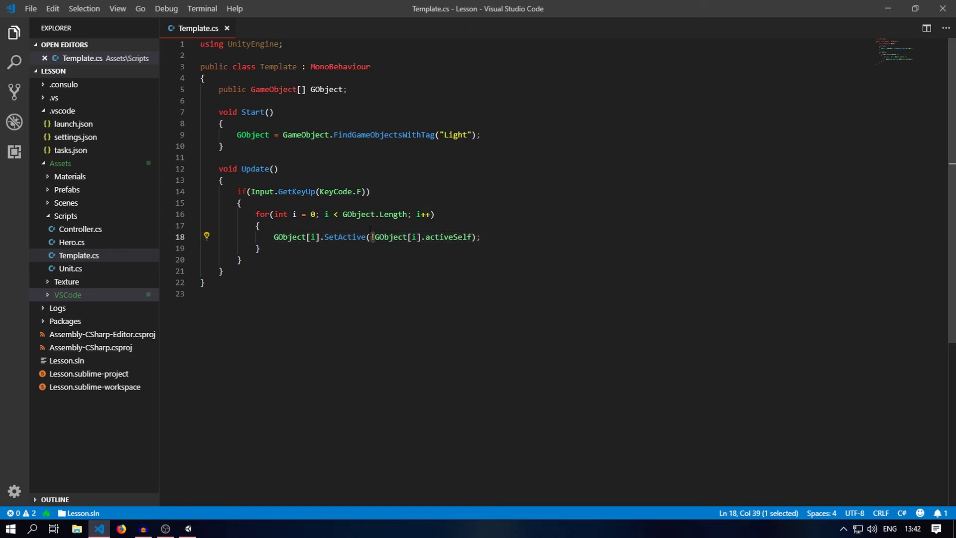
mouse_move(371, 232)
drag(274, 237, 366, 237)
click(492, 237)
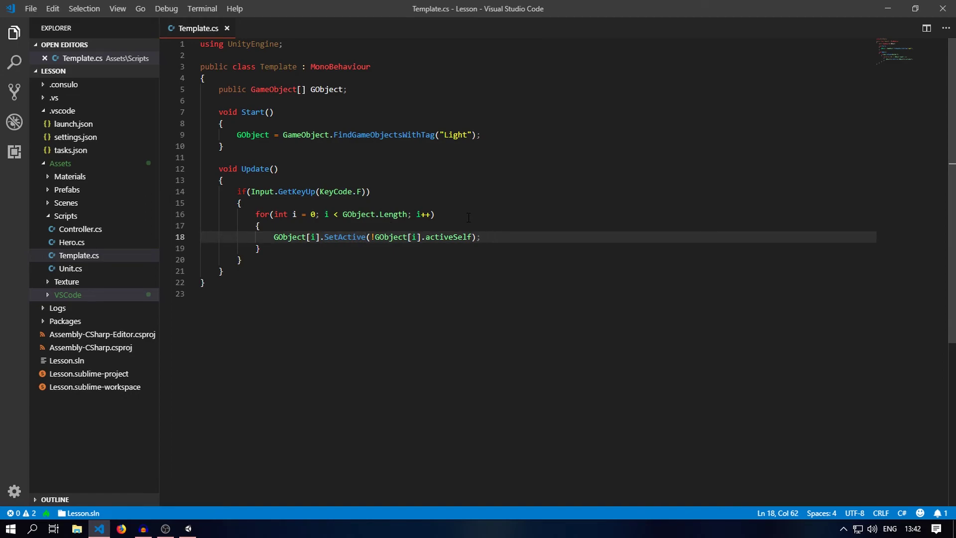
Play the Unity scene, raise the Main Camera, test the F light toggle, and stop play mode.
click(887, 8)
click(453, 37)
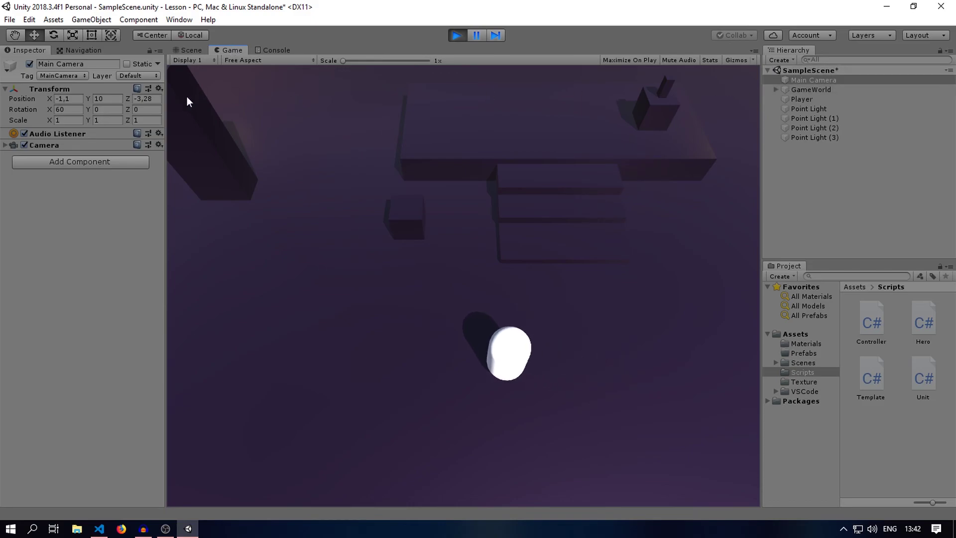
click(87, 100)
mouse_move(86, 99)
mouse_down()
mouse_move(128, 97)
mouse_move(87, 98)
mouse_move(110, 97)
mouse_up()
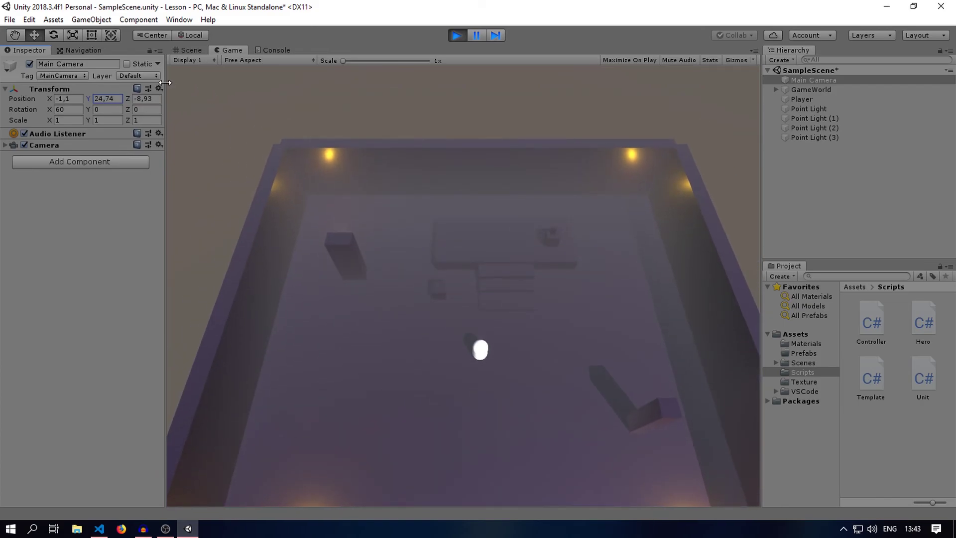
click(134, 96)
text(-11,5)
click(407, 208)
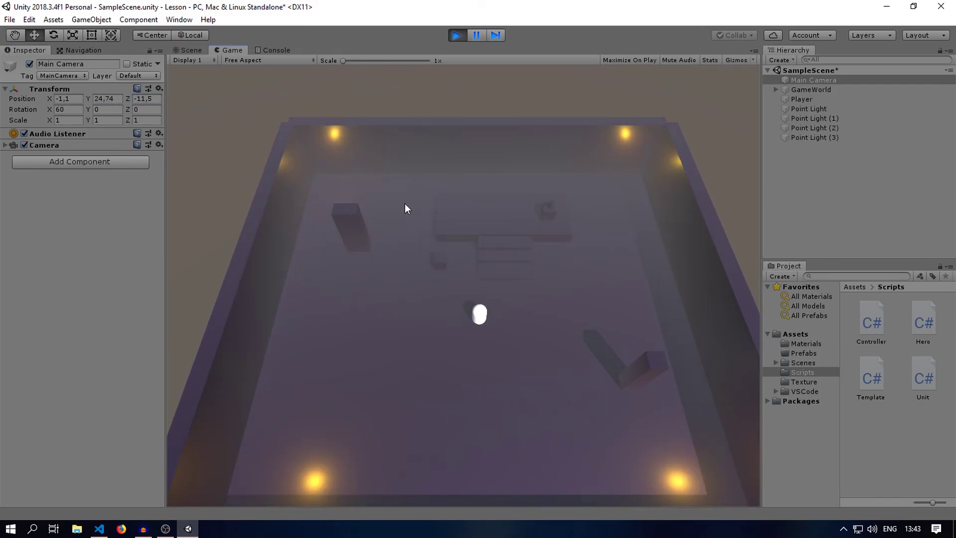
click(452, 37)
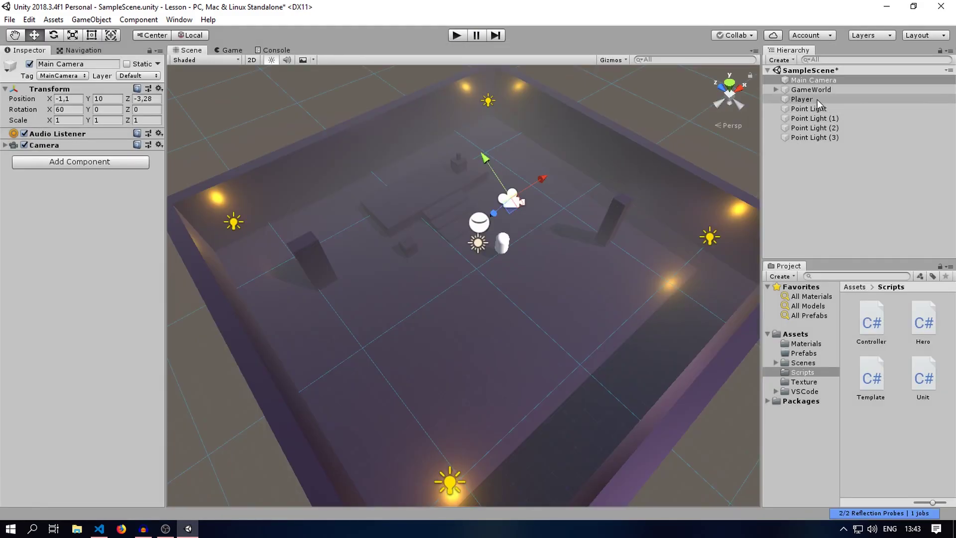
Deactivate Point Light (2) and Point Light in the Inspector and save the scene.
click(819, 129)
click(30, 63)
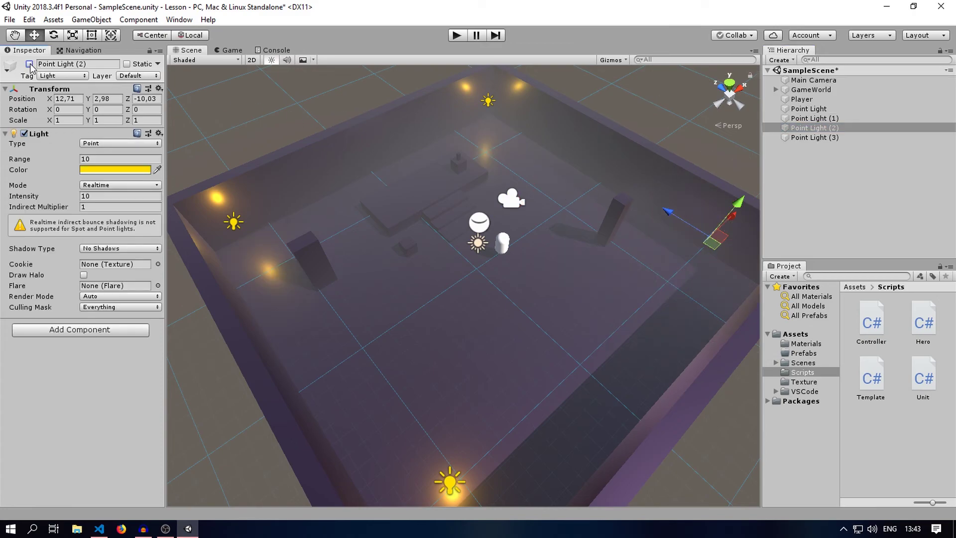
click(812, 110)
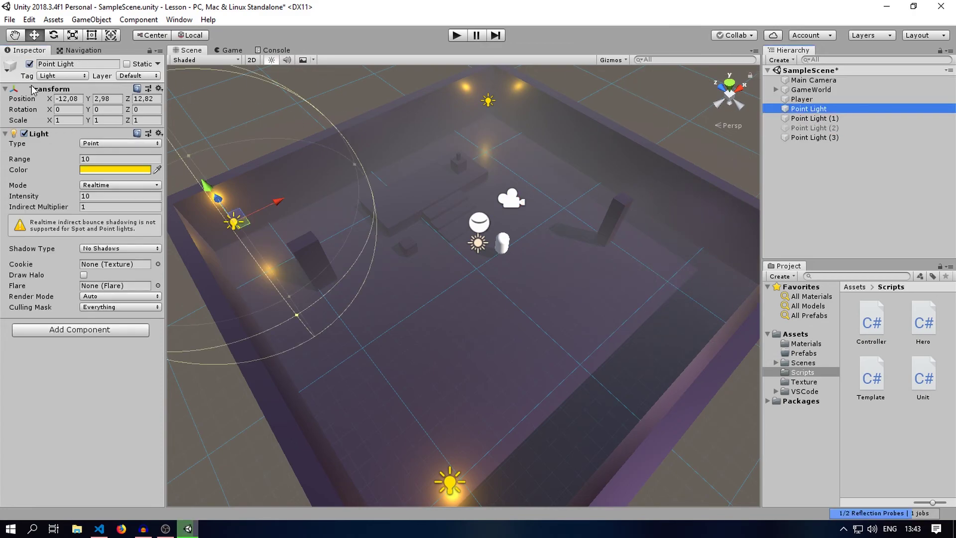
click(30, 64)
click(794, 172)
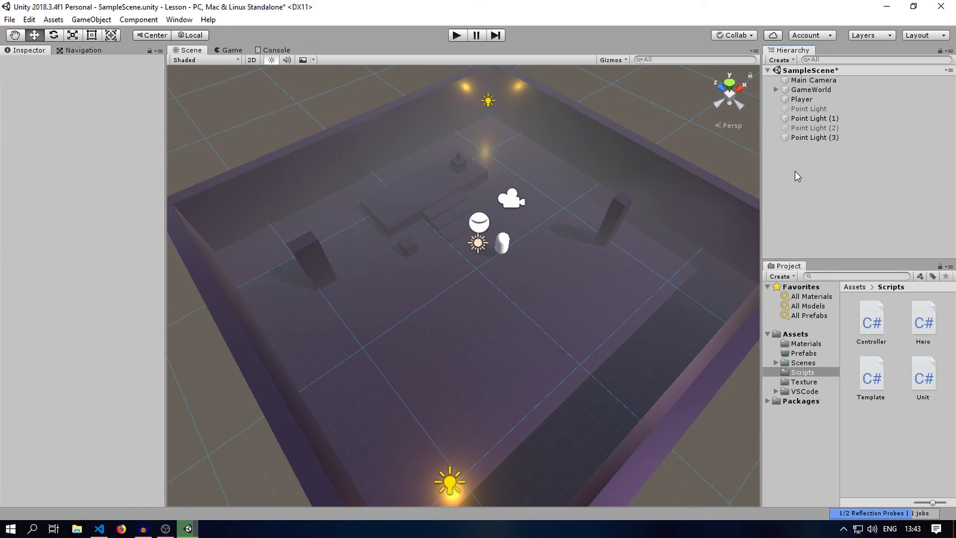
key(ctrl+s)
Raise the Main Camera to frame the whole room, then play and test the lights.
click(228, 50)
click(769, 79)
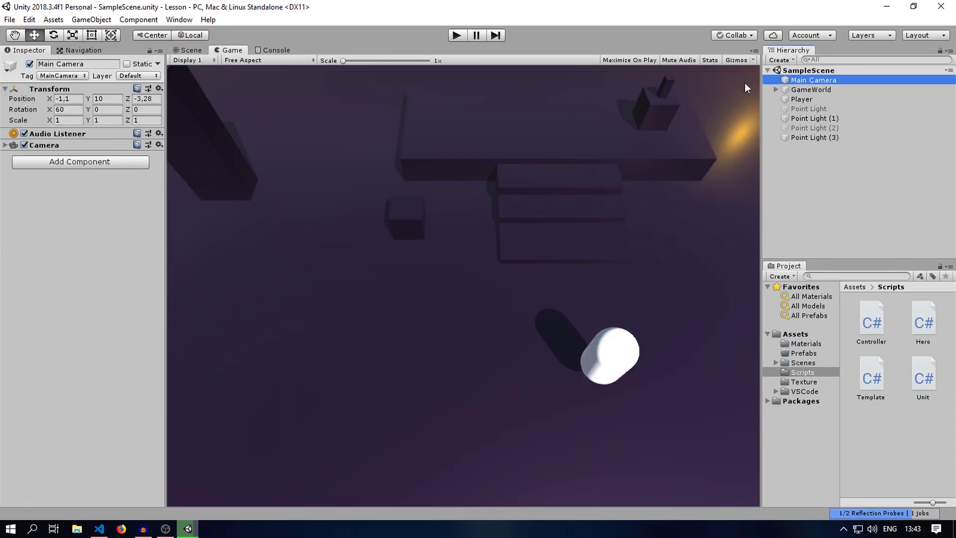
mouse_move(88, 99)
mouse_down()
mouse_move(190, 106)
mouse_move(360, 152)
mouse_up()
click(454, 37)
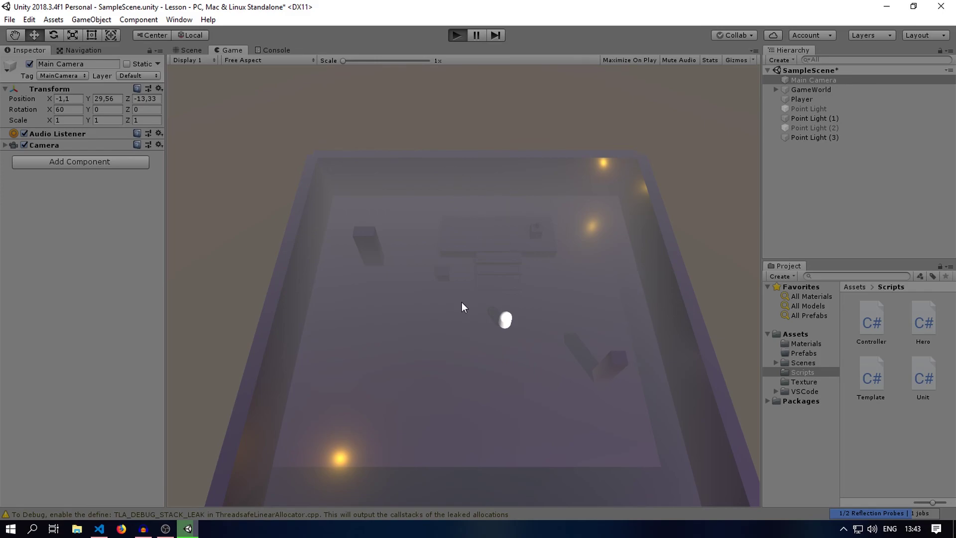
key(a)
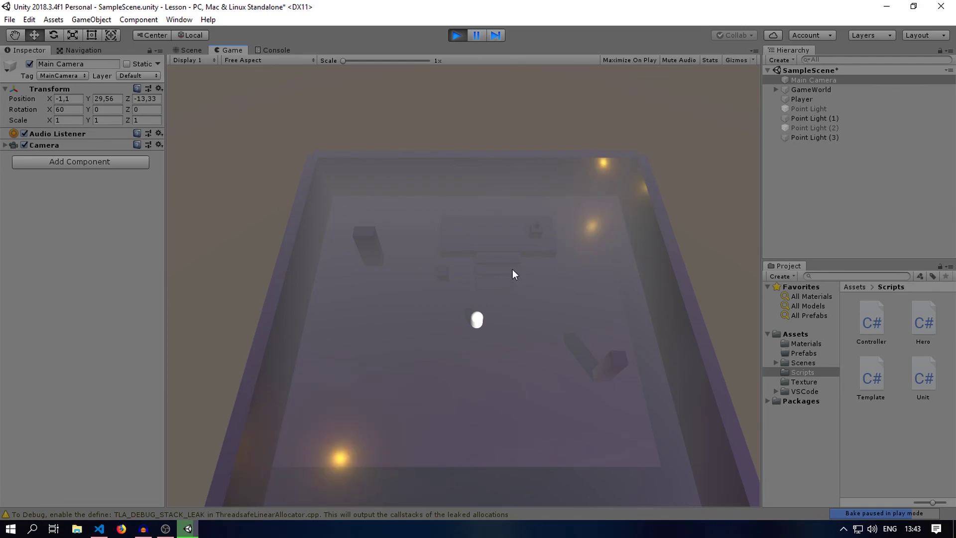
click(800, 108)
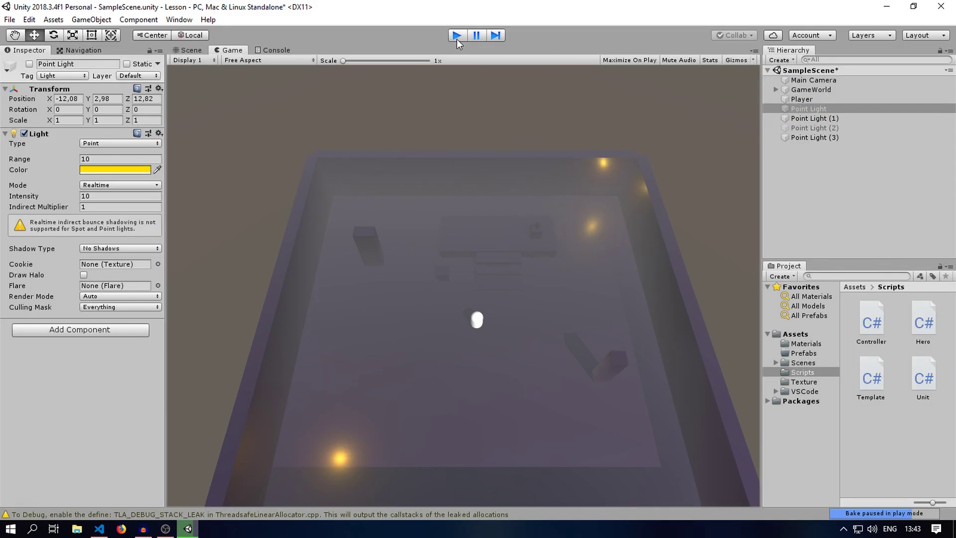
click(101, 527)
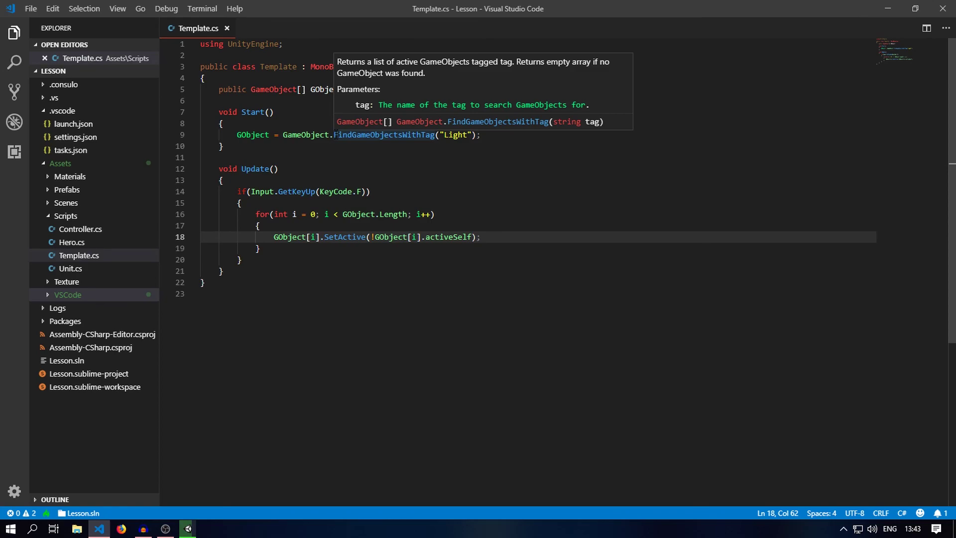
Retype the dot after GameObject on line 9 to list its members, then dismiss the list.
drag(334, 135, 434, 134)
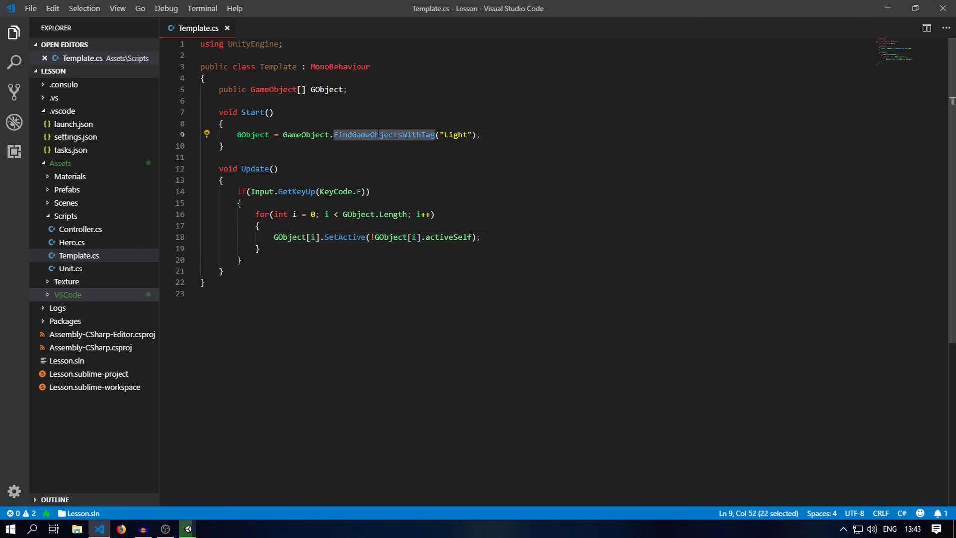
mouse_move(427, 134)
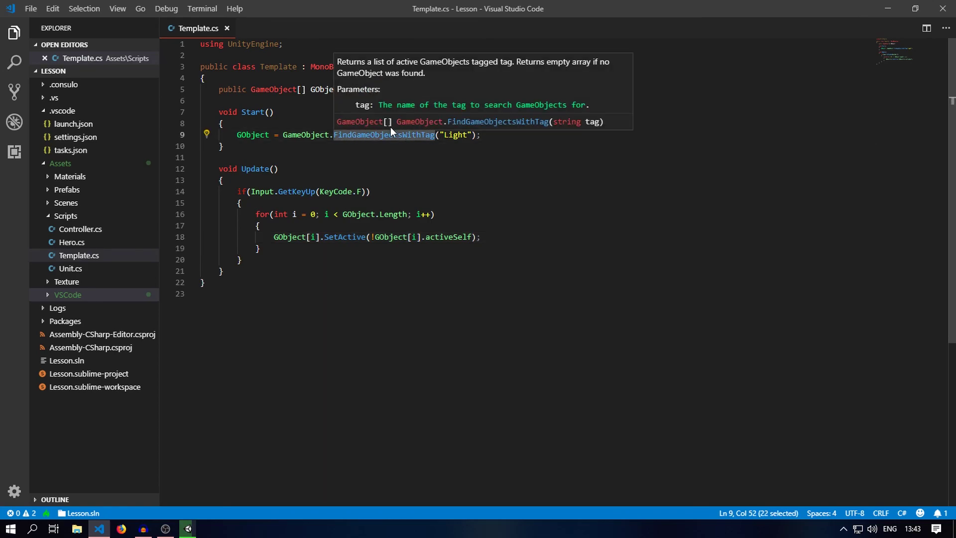
click(333, 134)
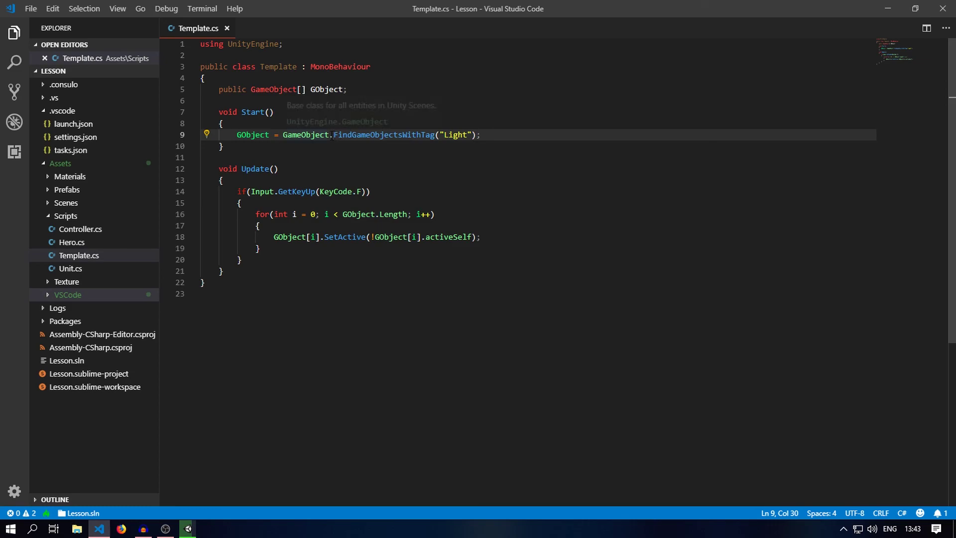
key(BackSpace)
text(.)
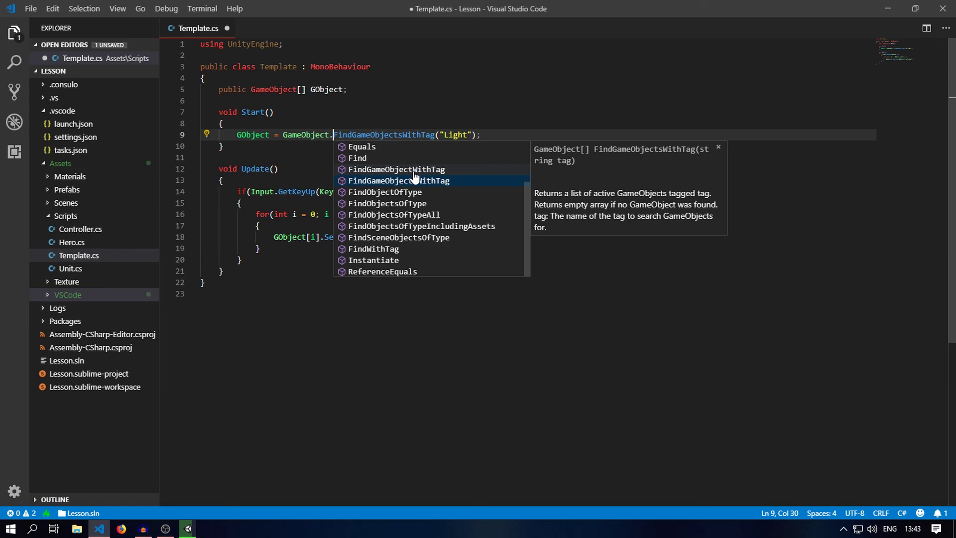
click(489, 135)
Re-enable Point Light (2) and Point Light in Unity, save the scene, and return to Template.cs.
key(alt+Tab)
click(812, 127)
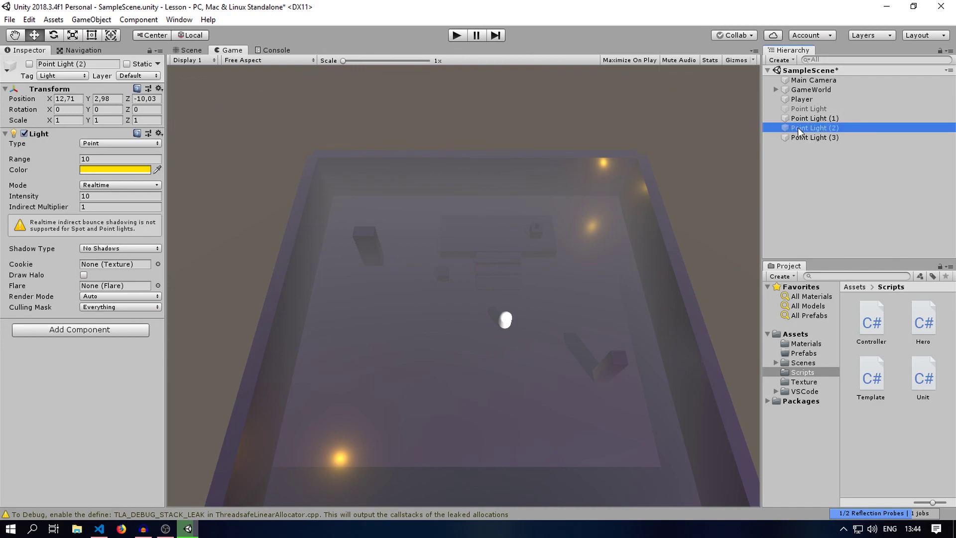
click(30, 64)
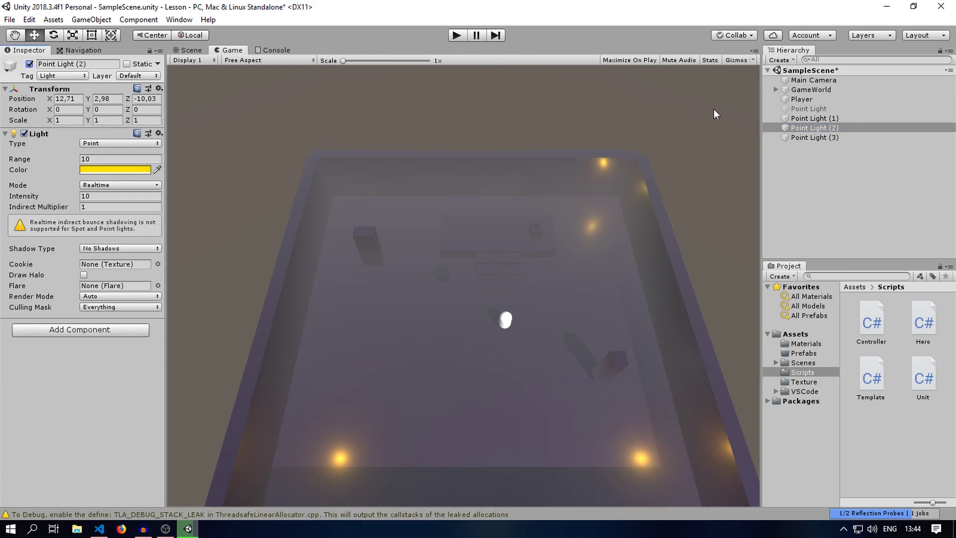
click(811, 109)
click(29, 64)
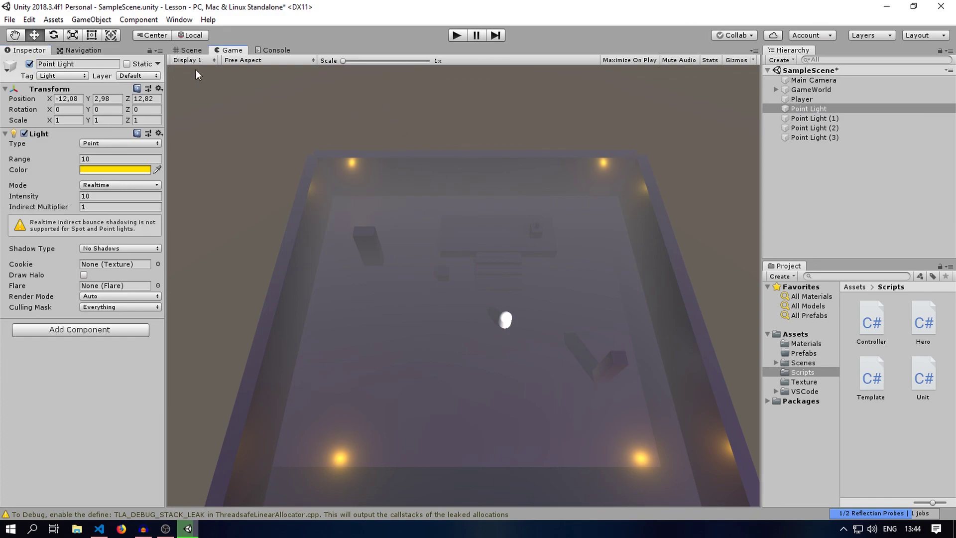
key(ctrl+s)
key(alt+Tab)
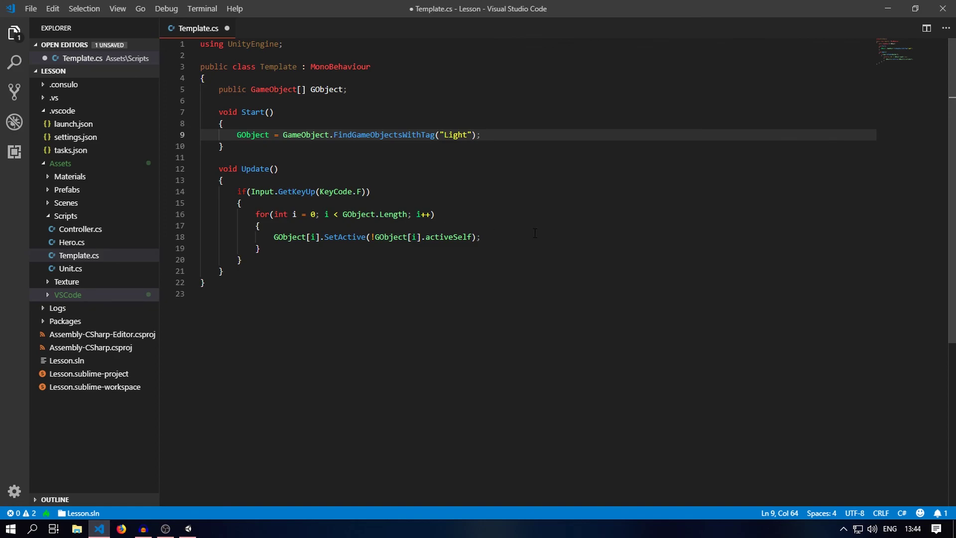
Place the cursor at the end of line 18, then bring Unity forward with all four lights on.
click(534, 233)
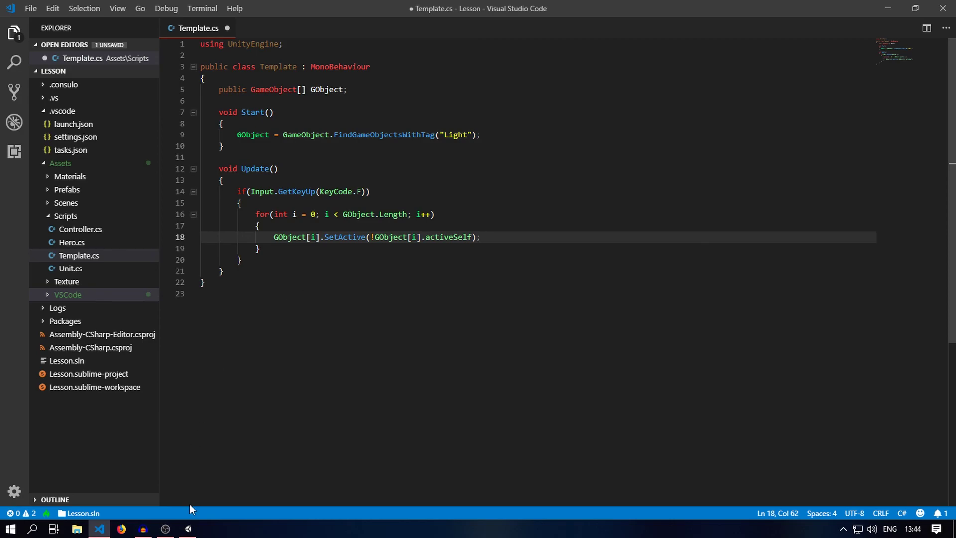
click(188, 529)
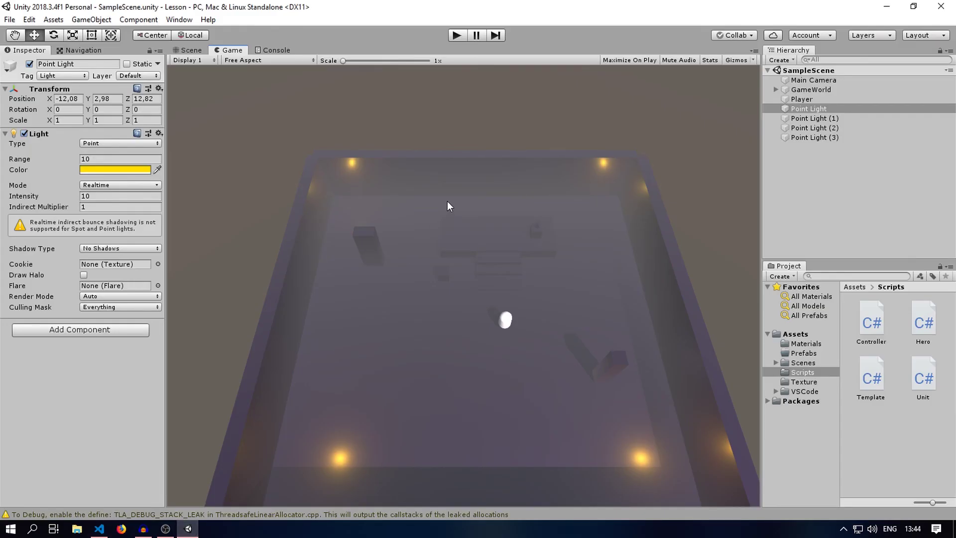